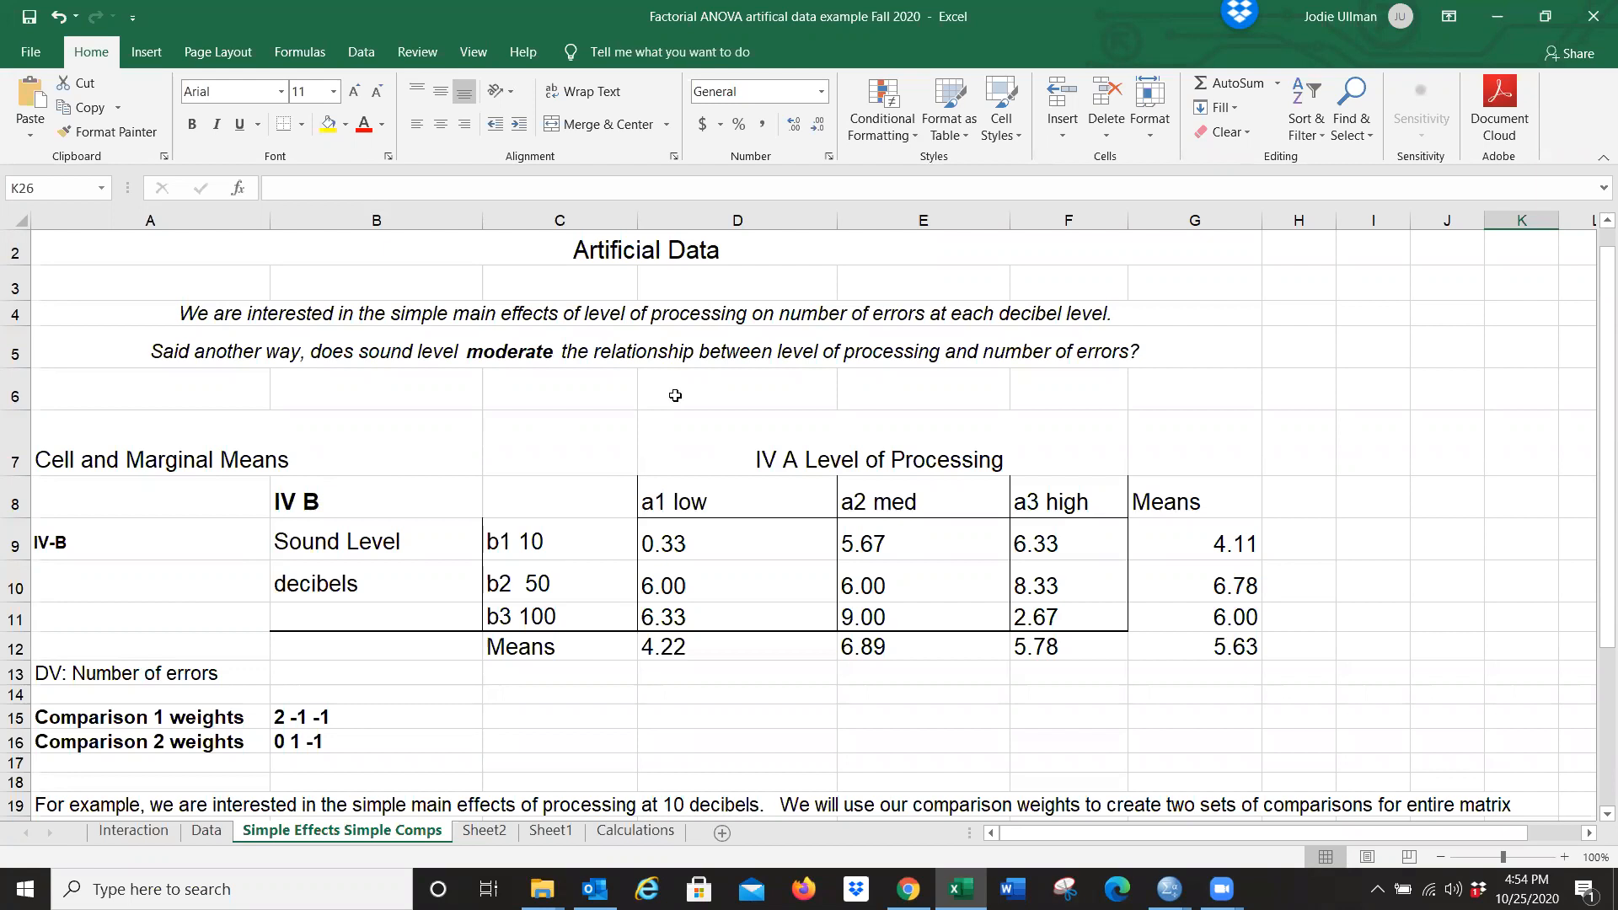
# Examine the dependent variable, the level of processing headings, and the cell means at 10, 50 and 100 decibels.
pyautogui.click(213, 674)
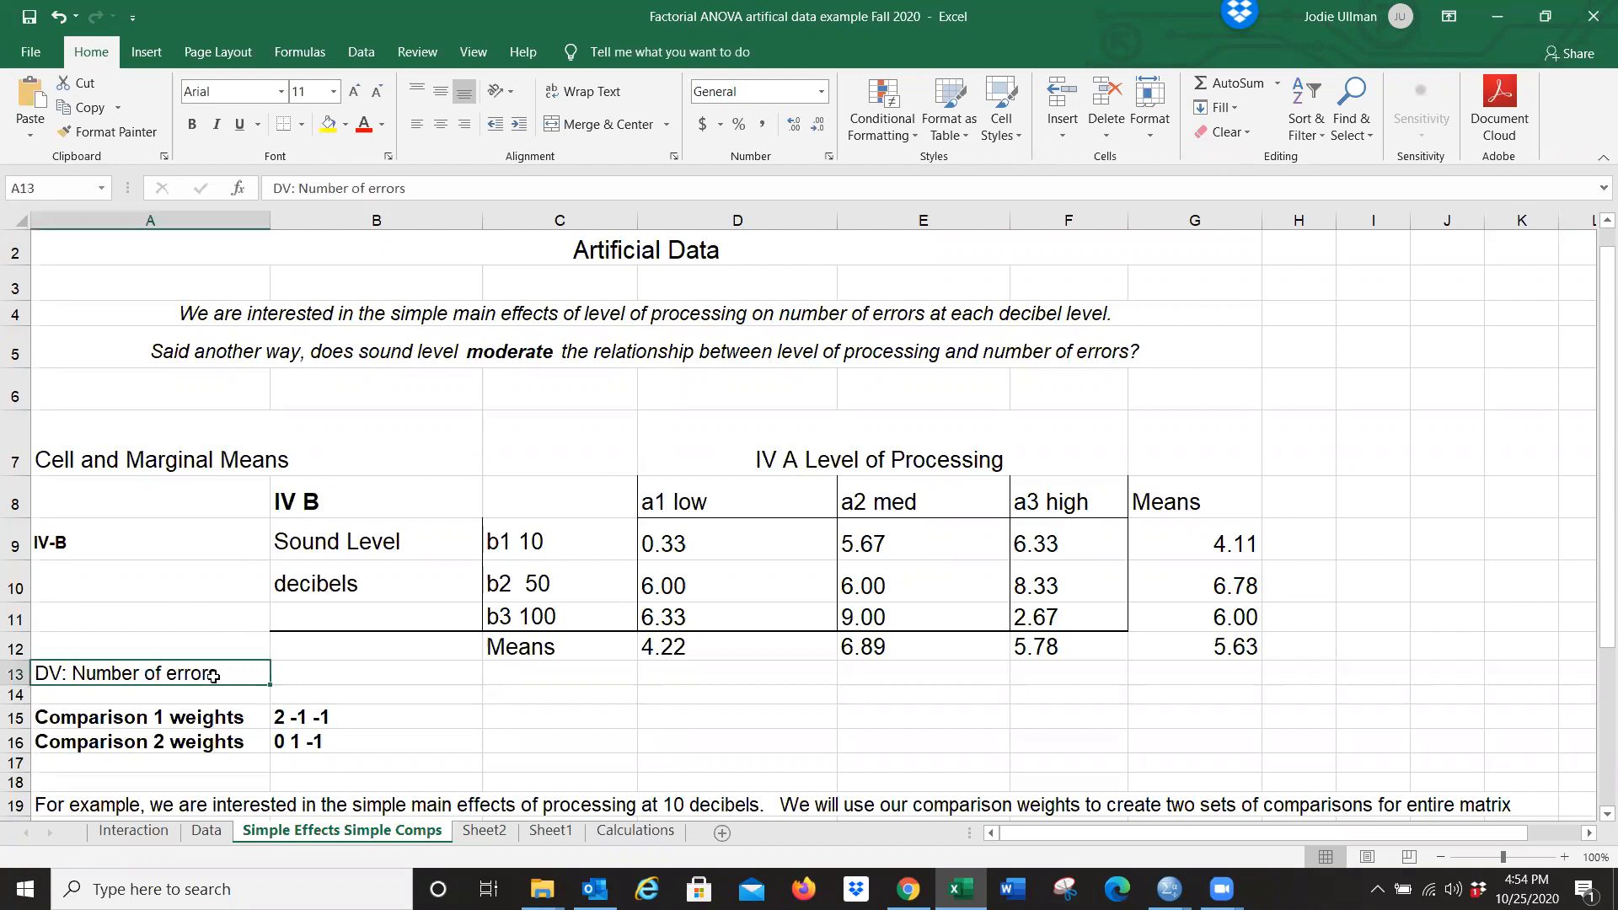
pyautogui.click(748, 465)
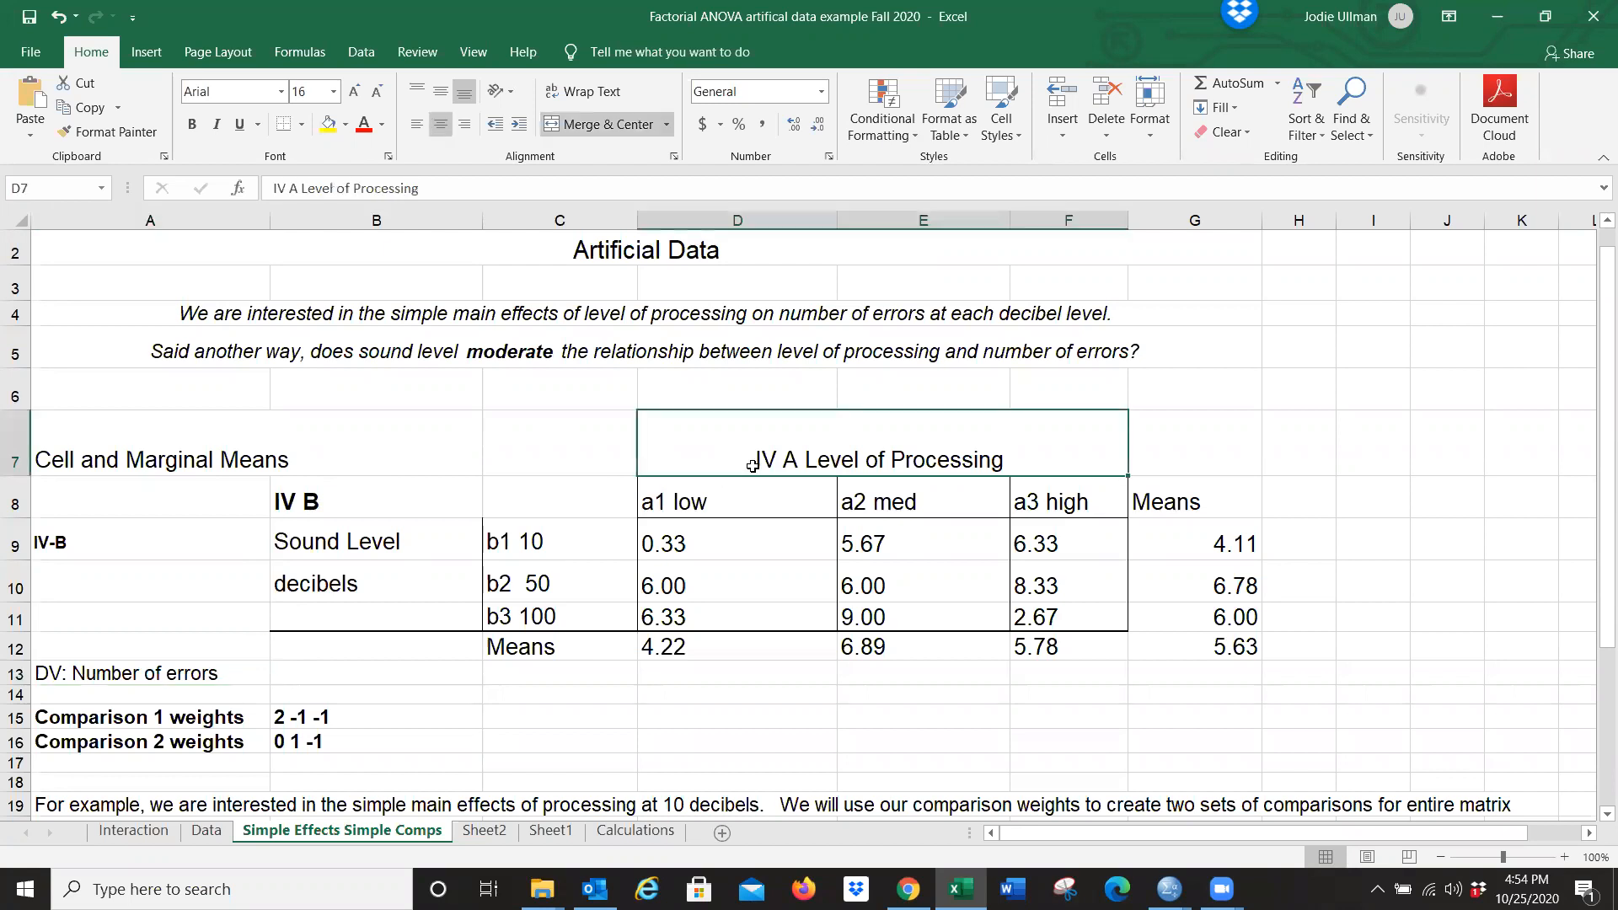
pyautogui.click(880, 500)
pyautogui.click(1032, 501)
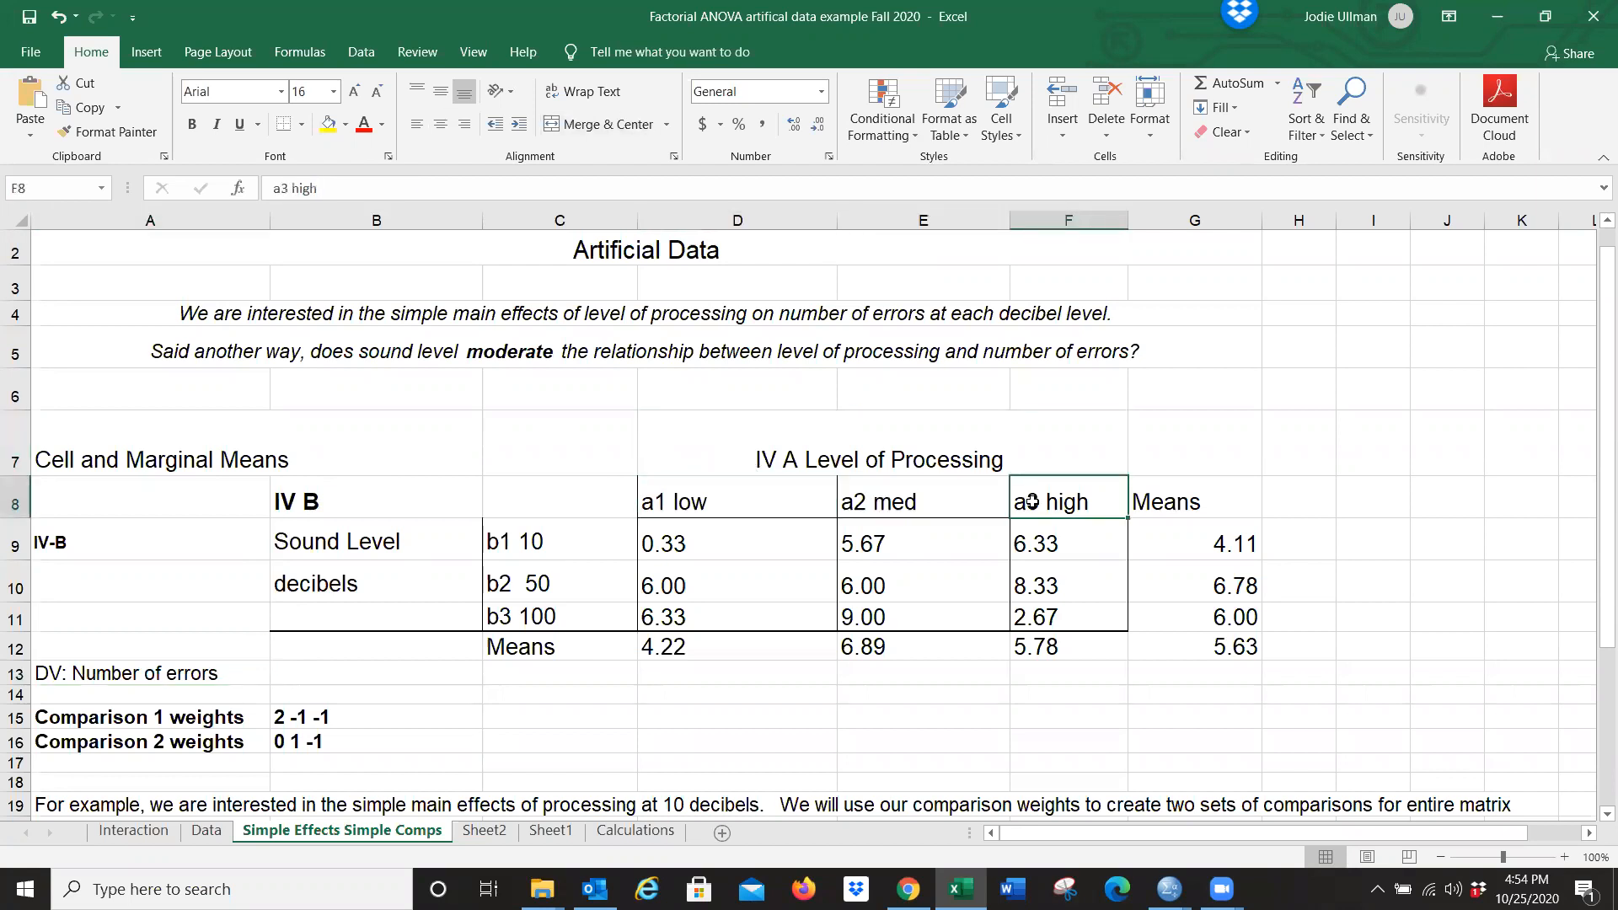
pyautogui.click(582, 539)
pyautogui.moveTo(582, 540); pyautogui.dragTo(1041, 543)
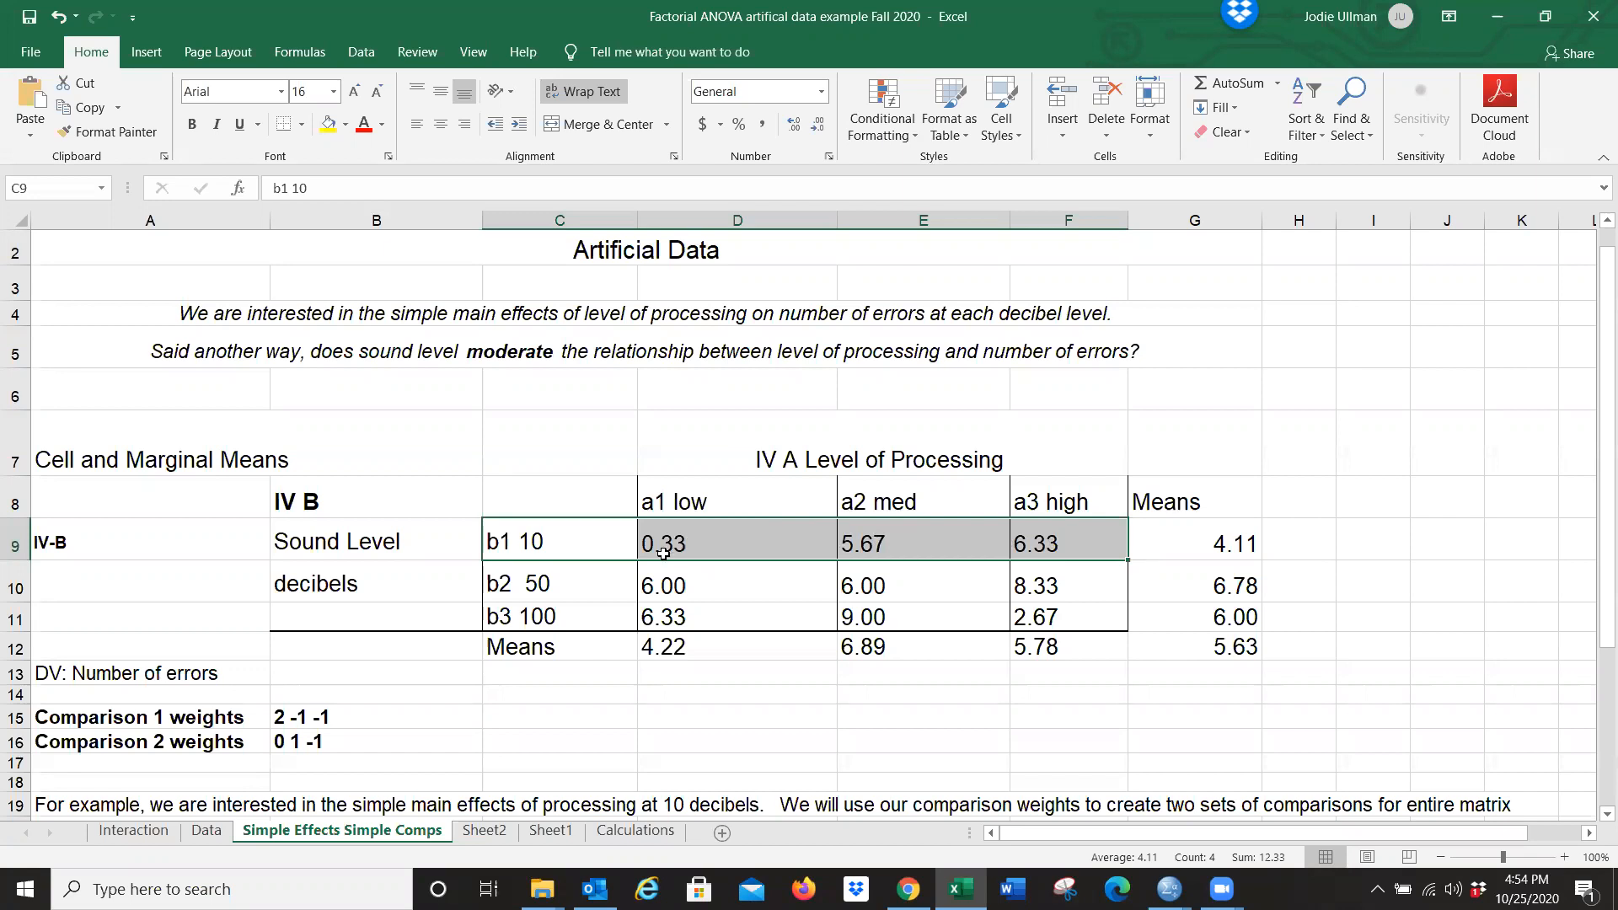
pyautogui.click(564, 584)
pyautogui.moveTo(563, 584); pyautogui.dragTo(1041, 583)
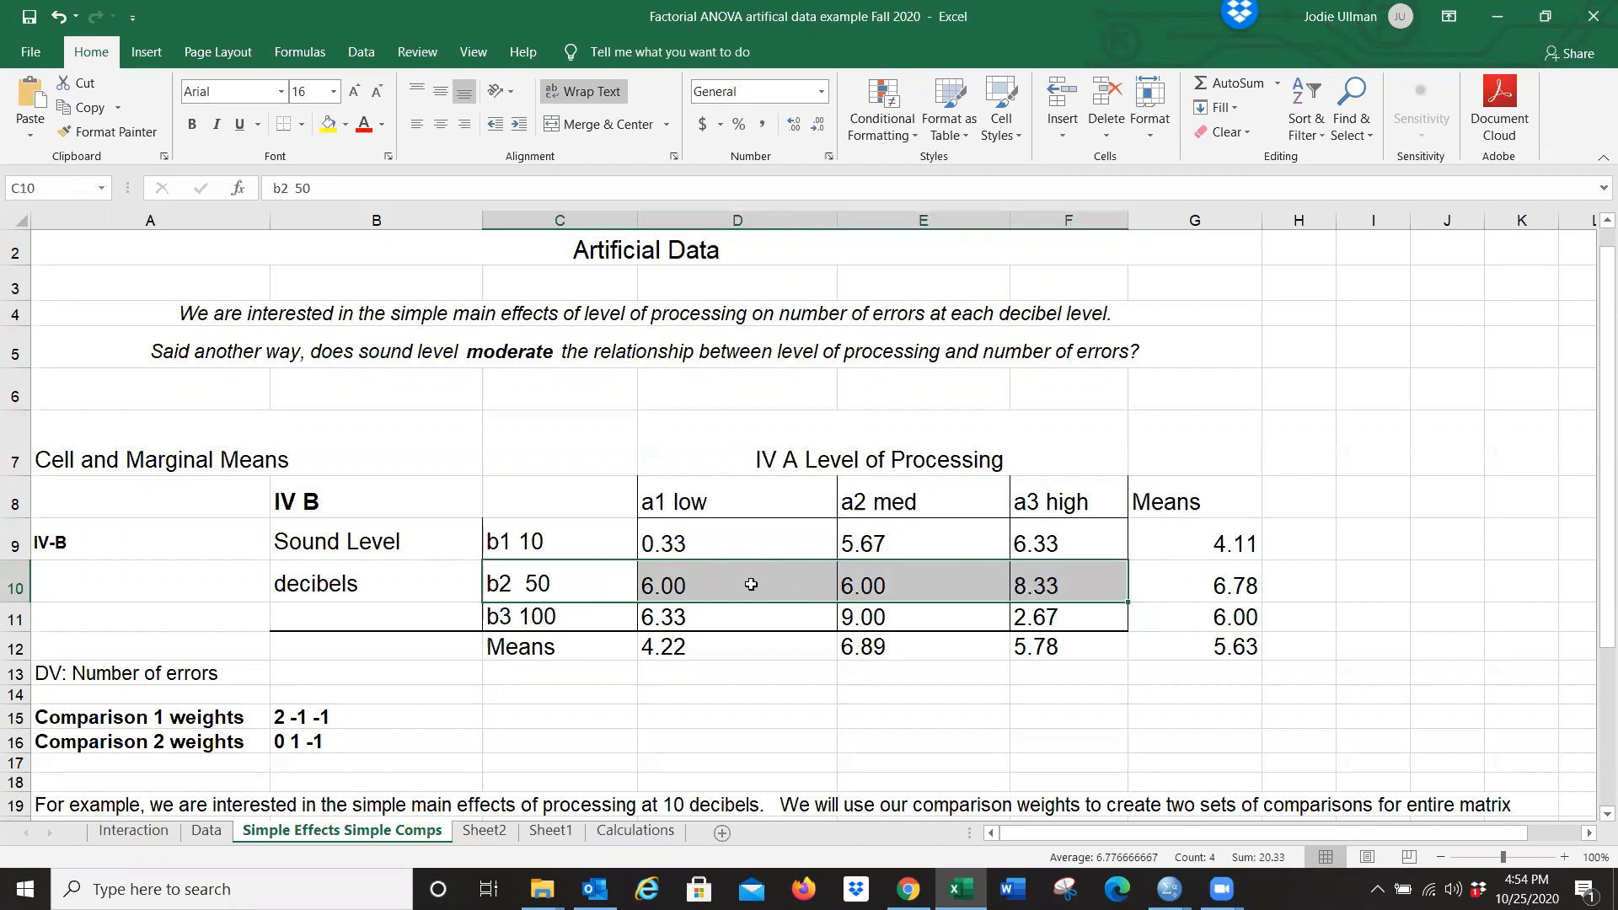
pyautogui.doubleClick(615, 615)
pyautogui.moveTo(708, 622); pyautogui.dragTo(961, 624)
pyautogui.moveTo(599, 607); pyautogui.dragTo(1045, 612)
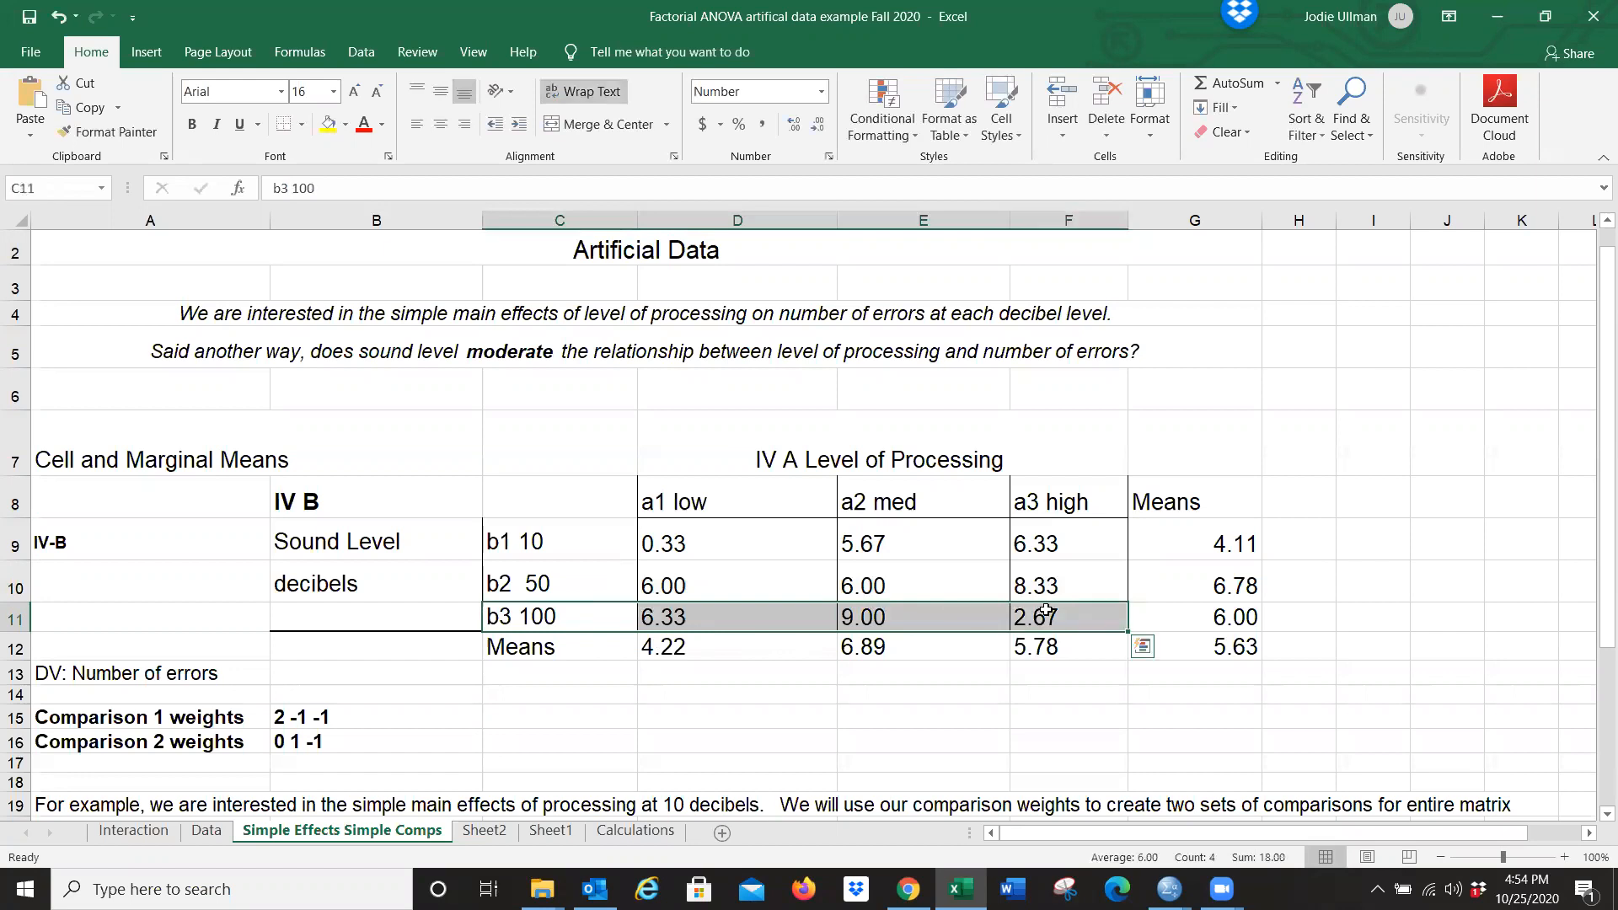
pyautogui.click(1218, 410)
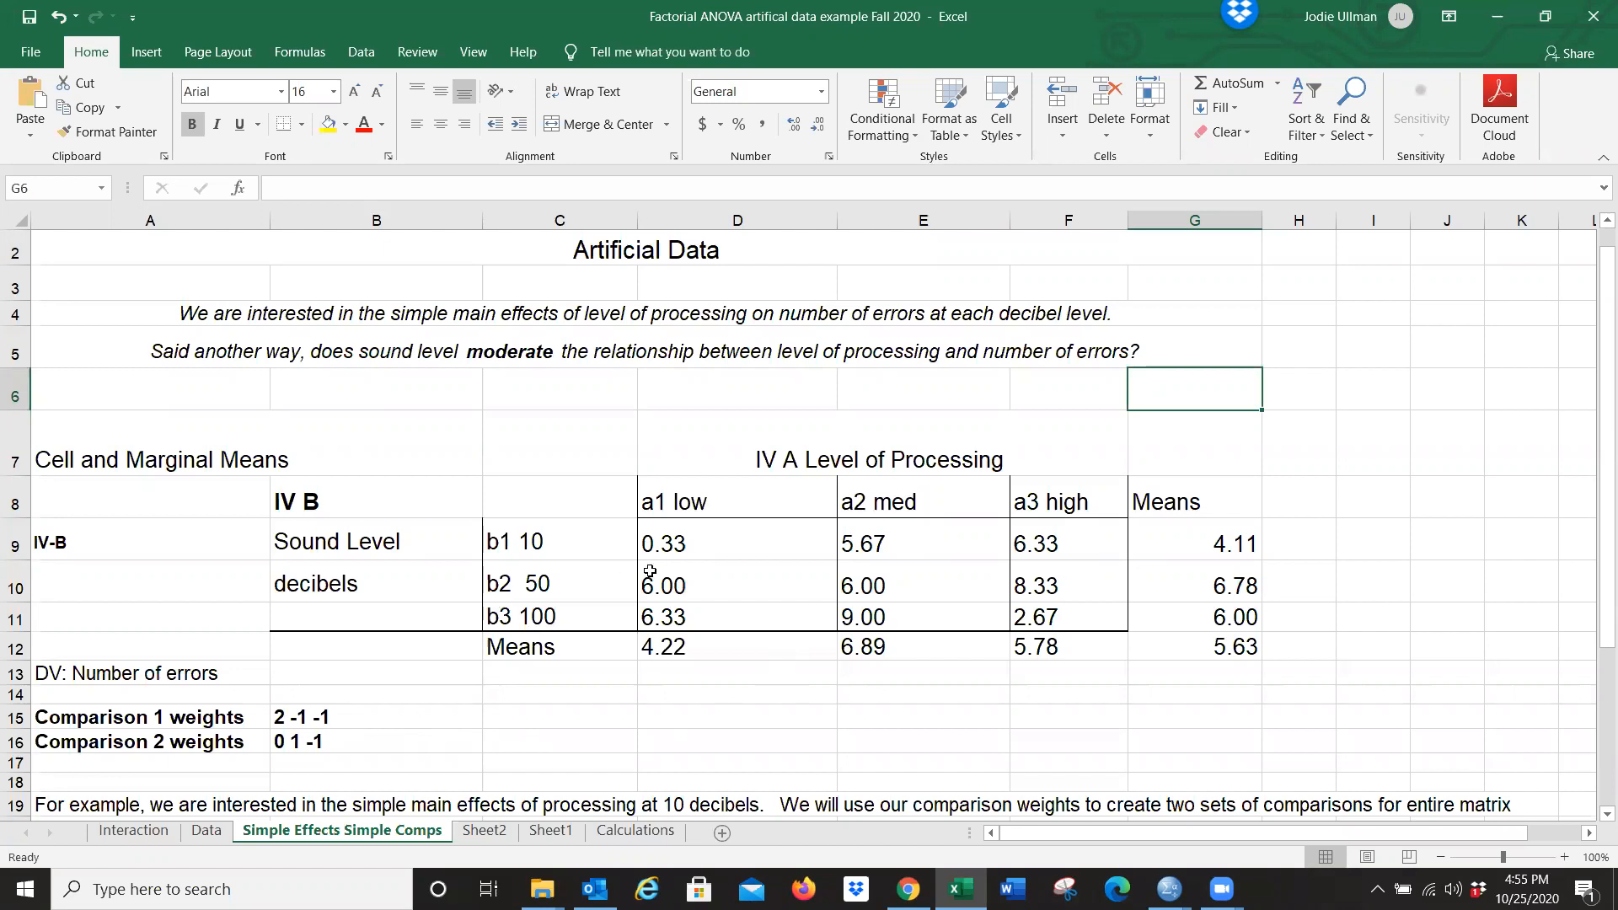
# Compare the low, medium and high processing headings with the two sets of comparison weights.
pyautogui.click(714, 499)
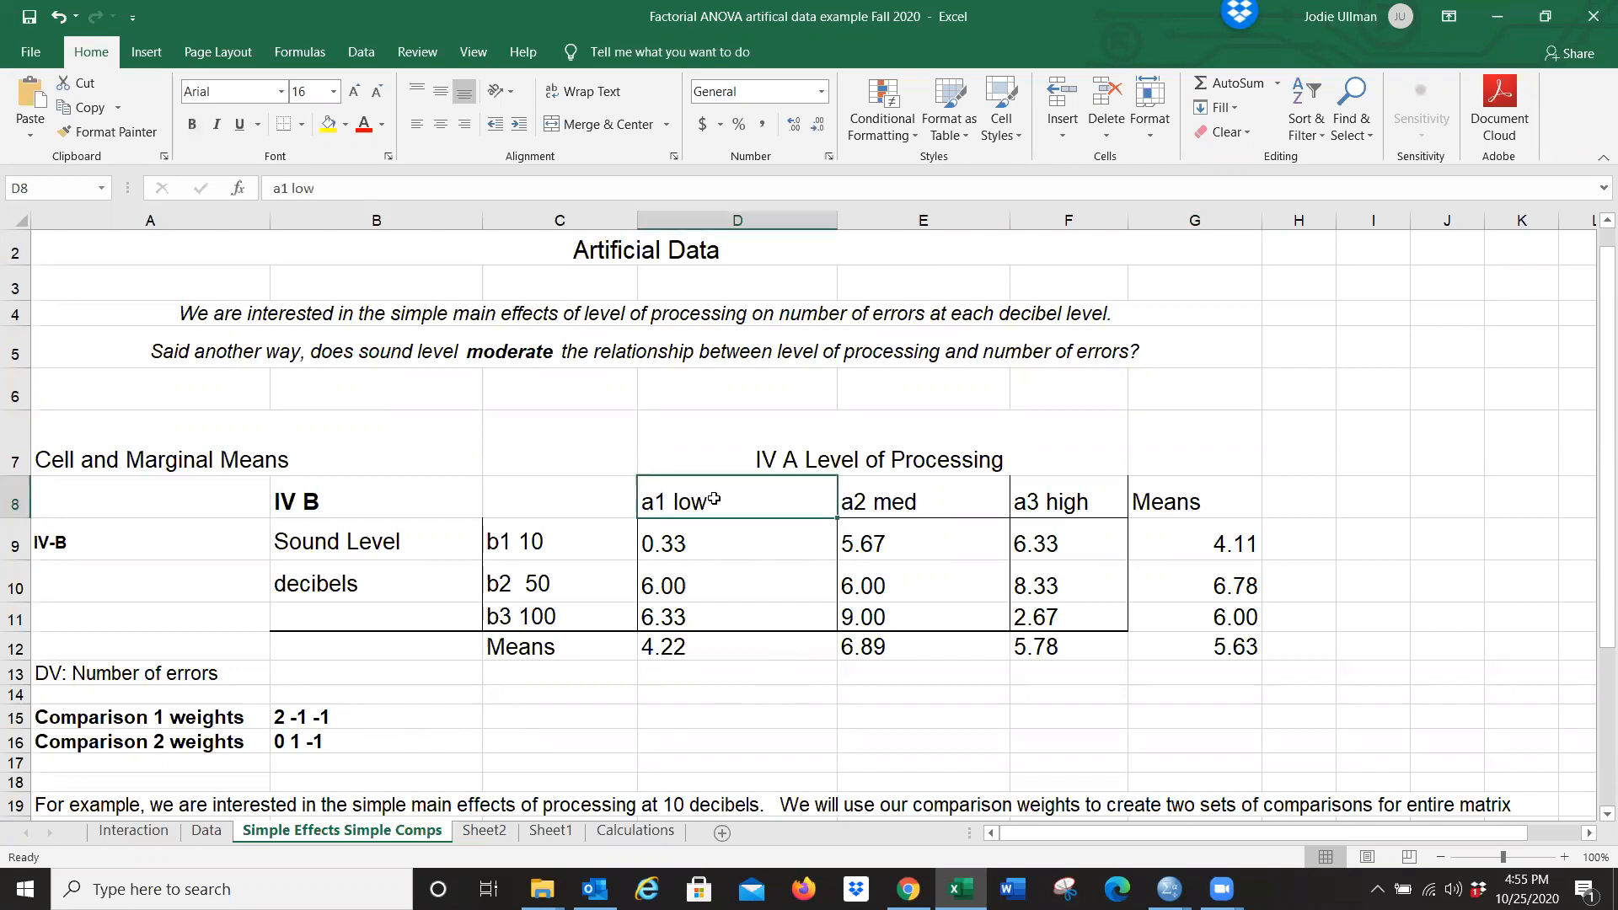
pyautogui.moveTo(874, 516); pyautogui.dragTo(1038, 508)
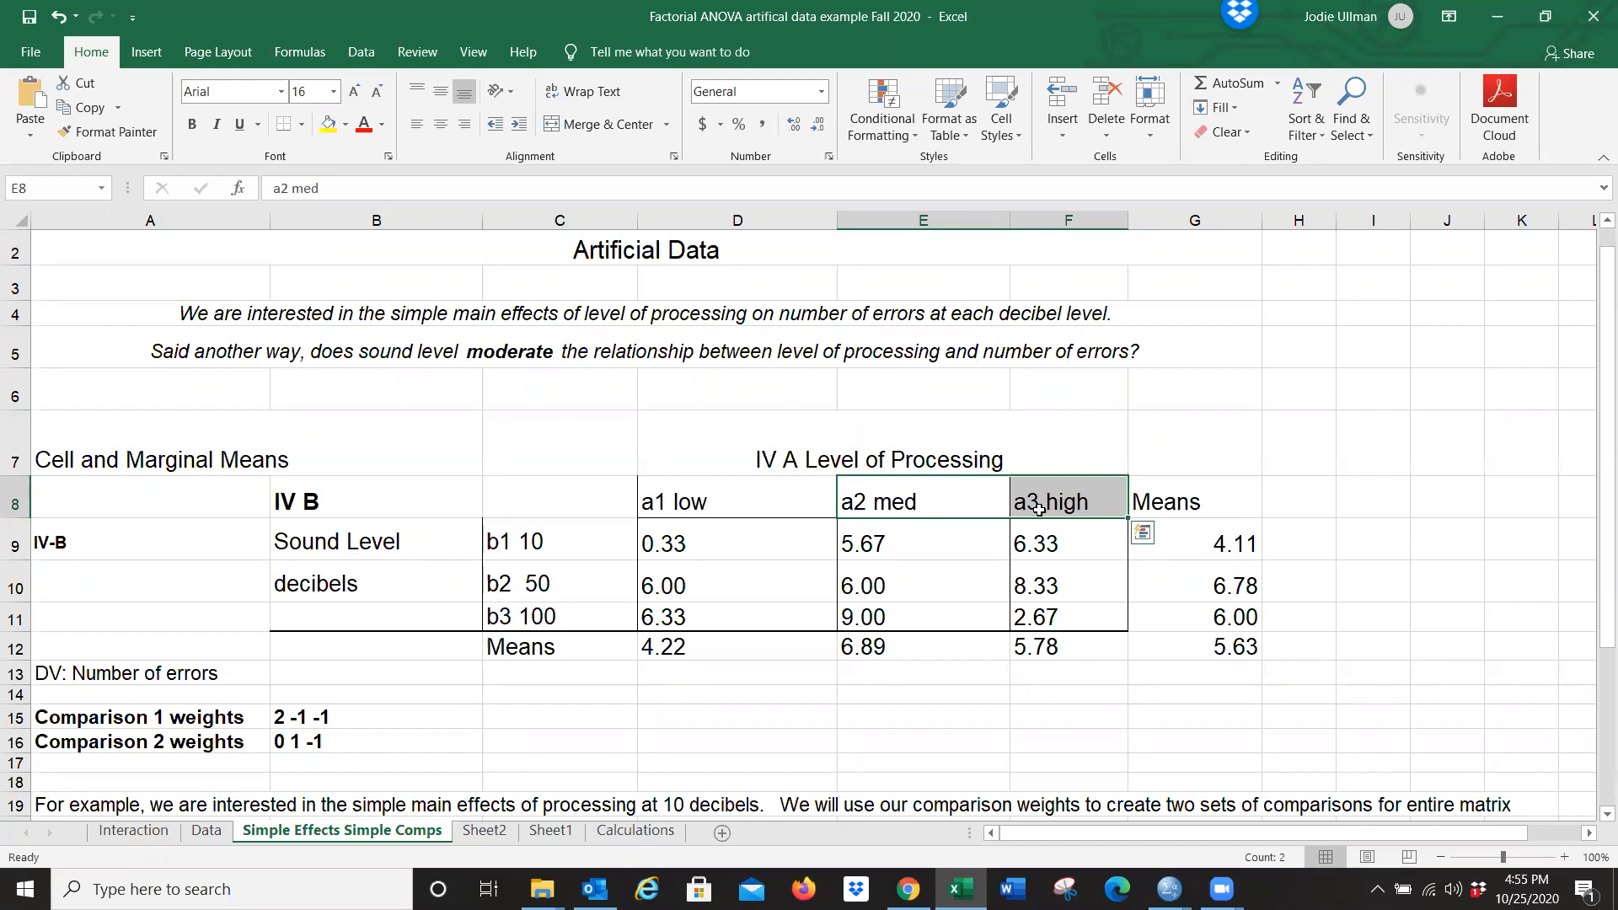
pyautogui.click(737, 513)
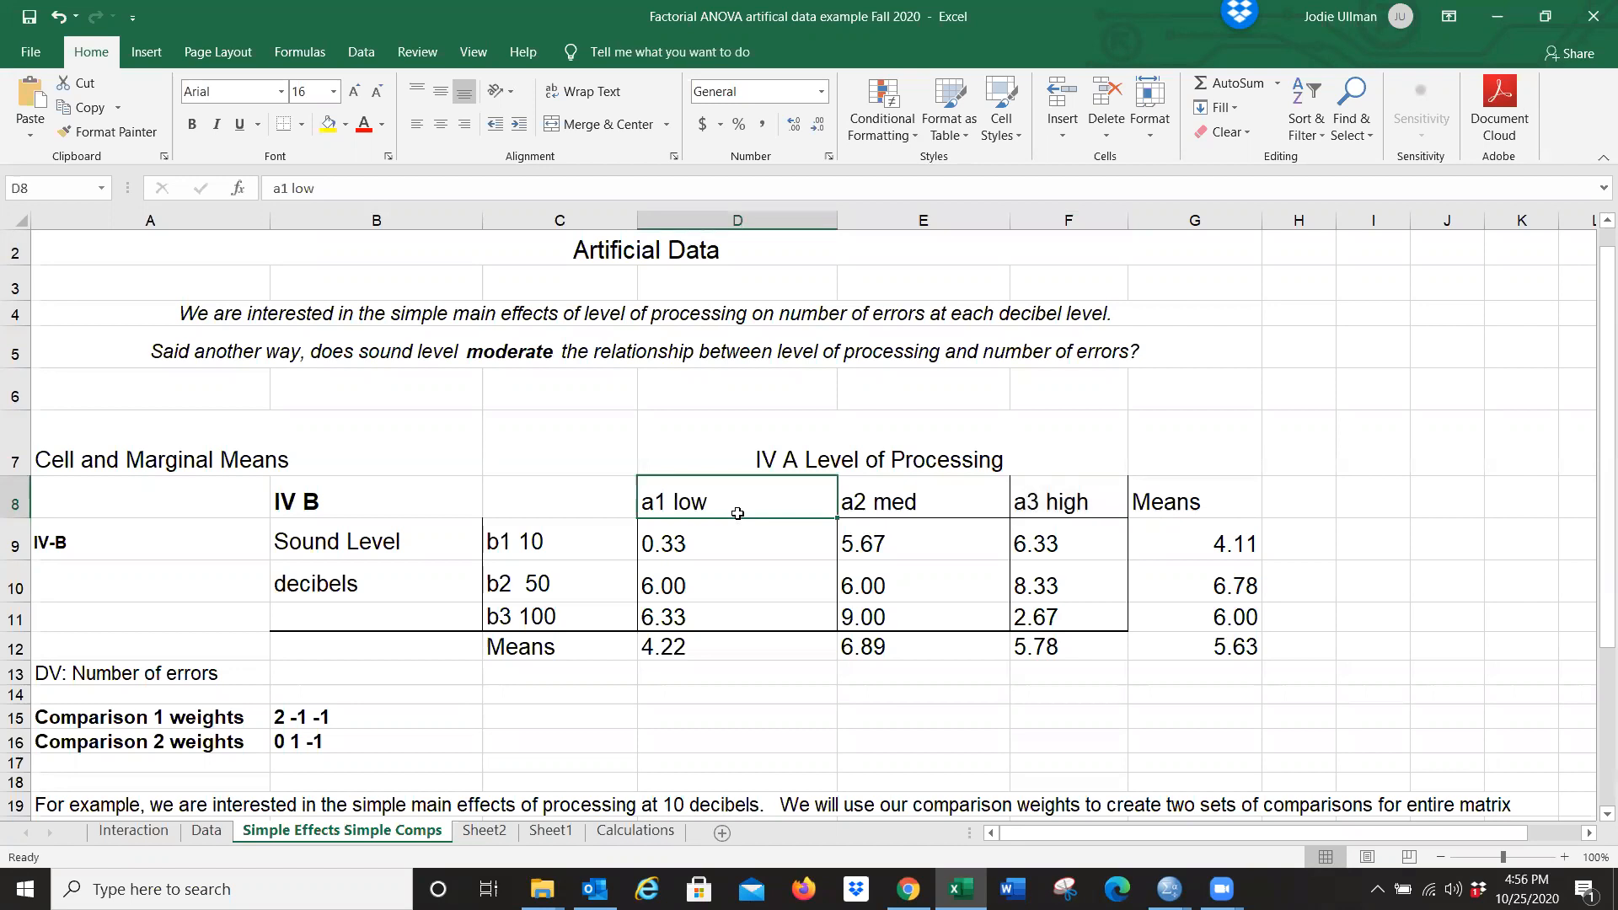
pyautogui.click(885, 498)
pyautogui.moveTo(1007, 499); pyautogui.dragTo(1019, 500)
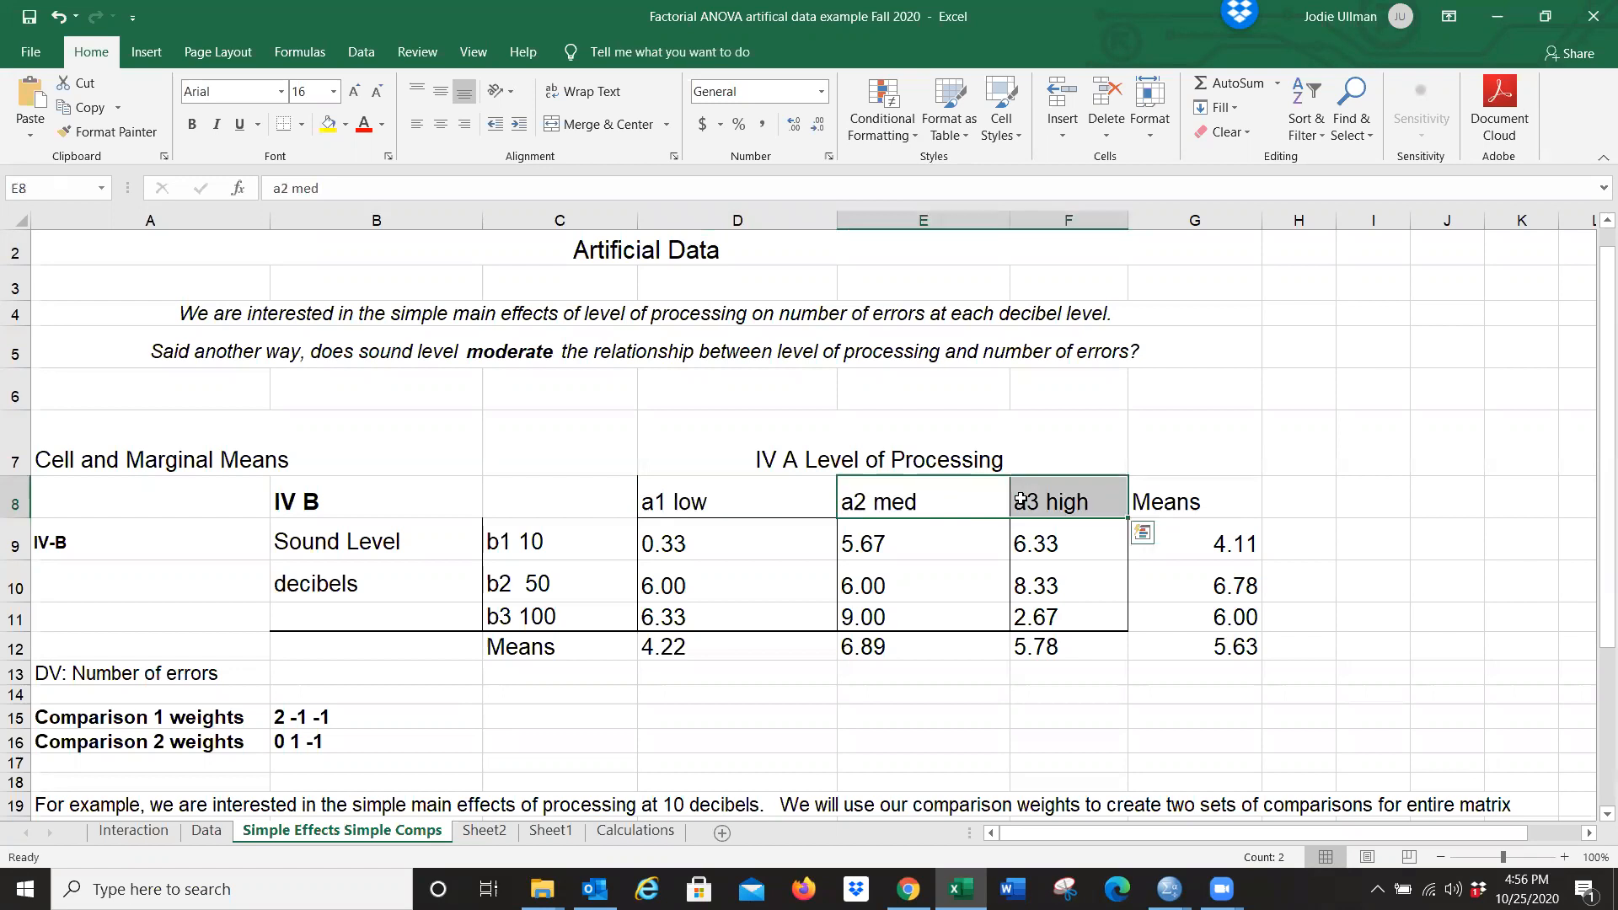
pyautogui.click(298, 740)
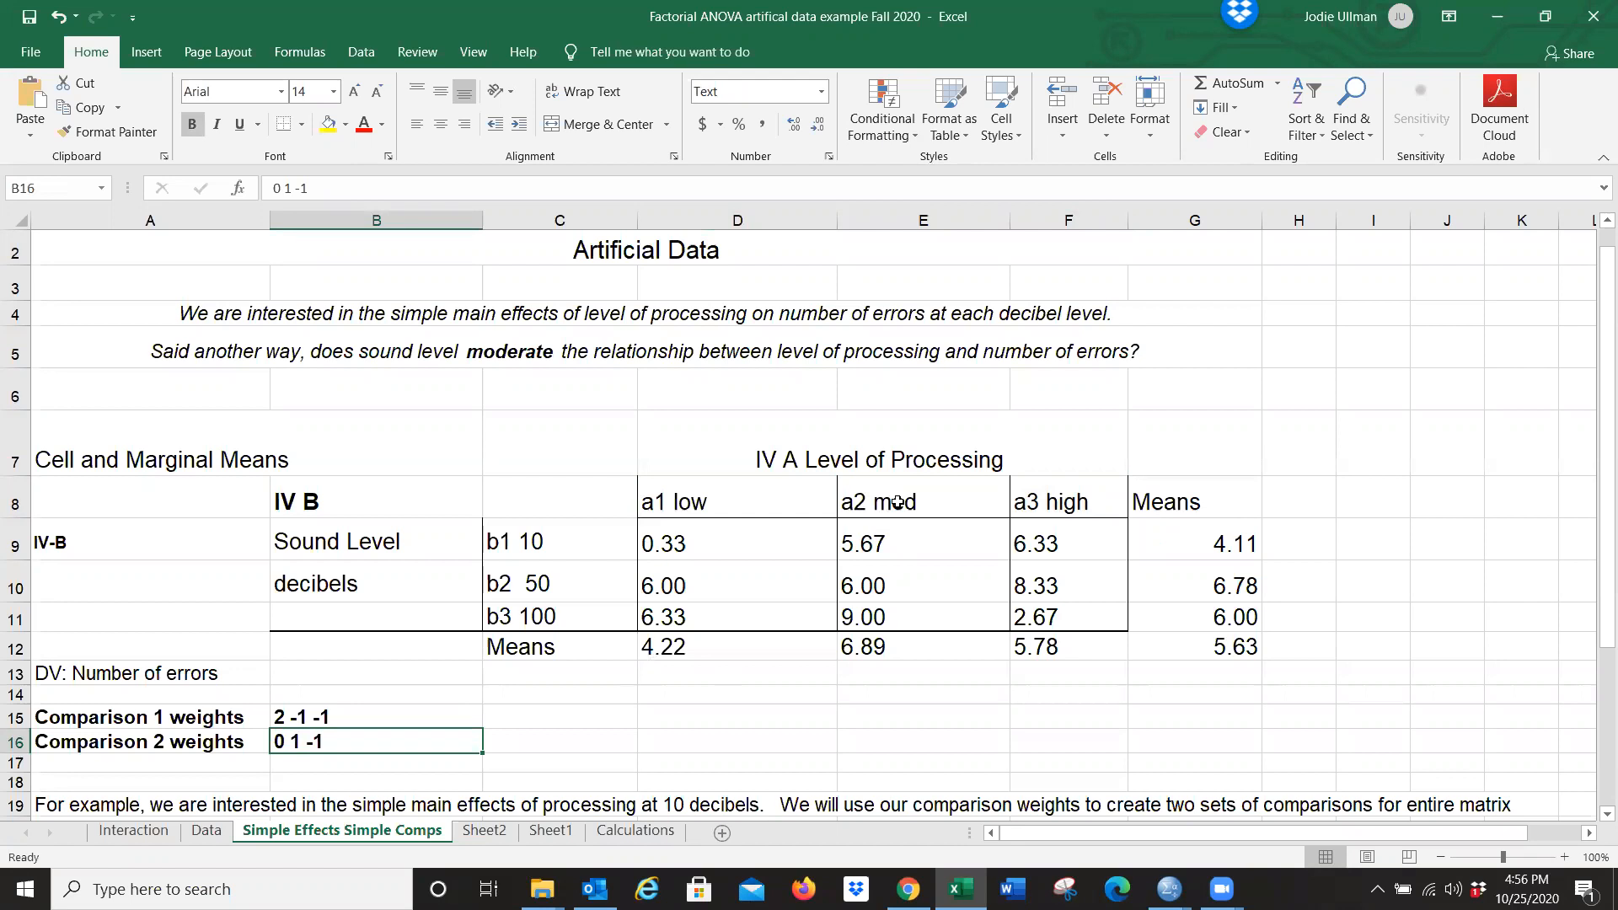
pyautogui.click(897, 502)
pyautogui.click(1055, 503)
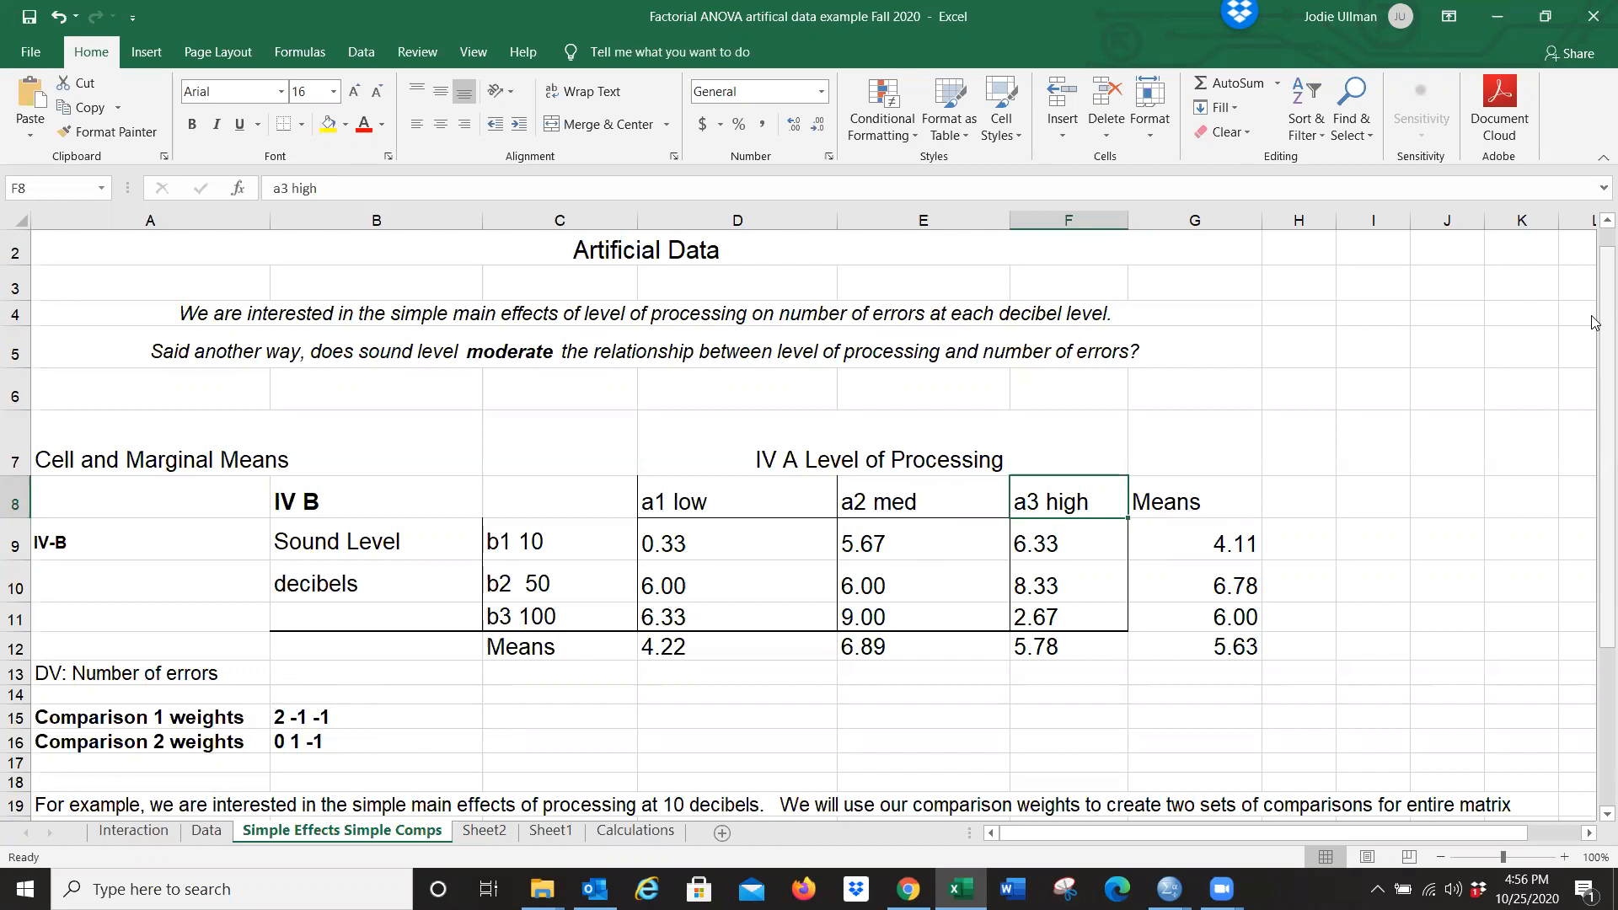
# Change the first comparison table's label in A22 to "For 10 decibels, comparison 1".
pyautogui.moveTo(1592, 326); pyautogui.dragTo(1592, 482)
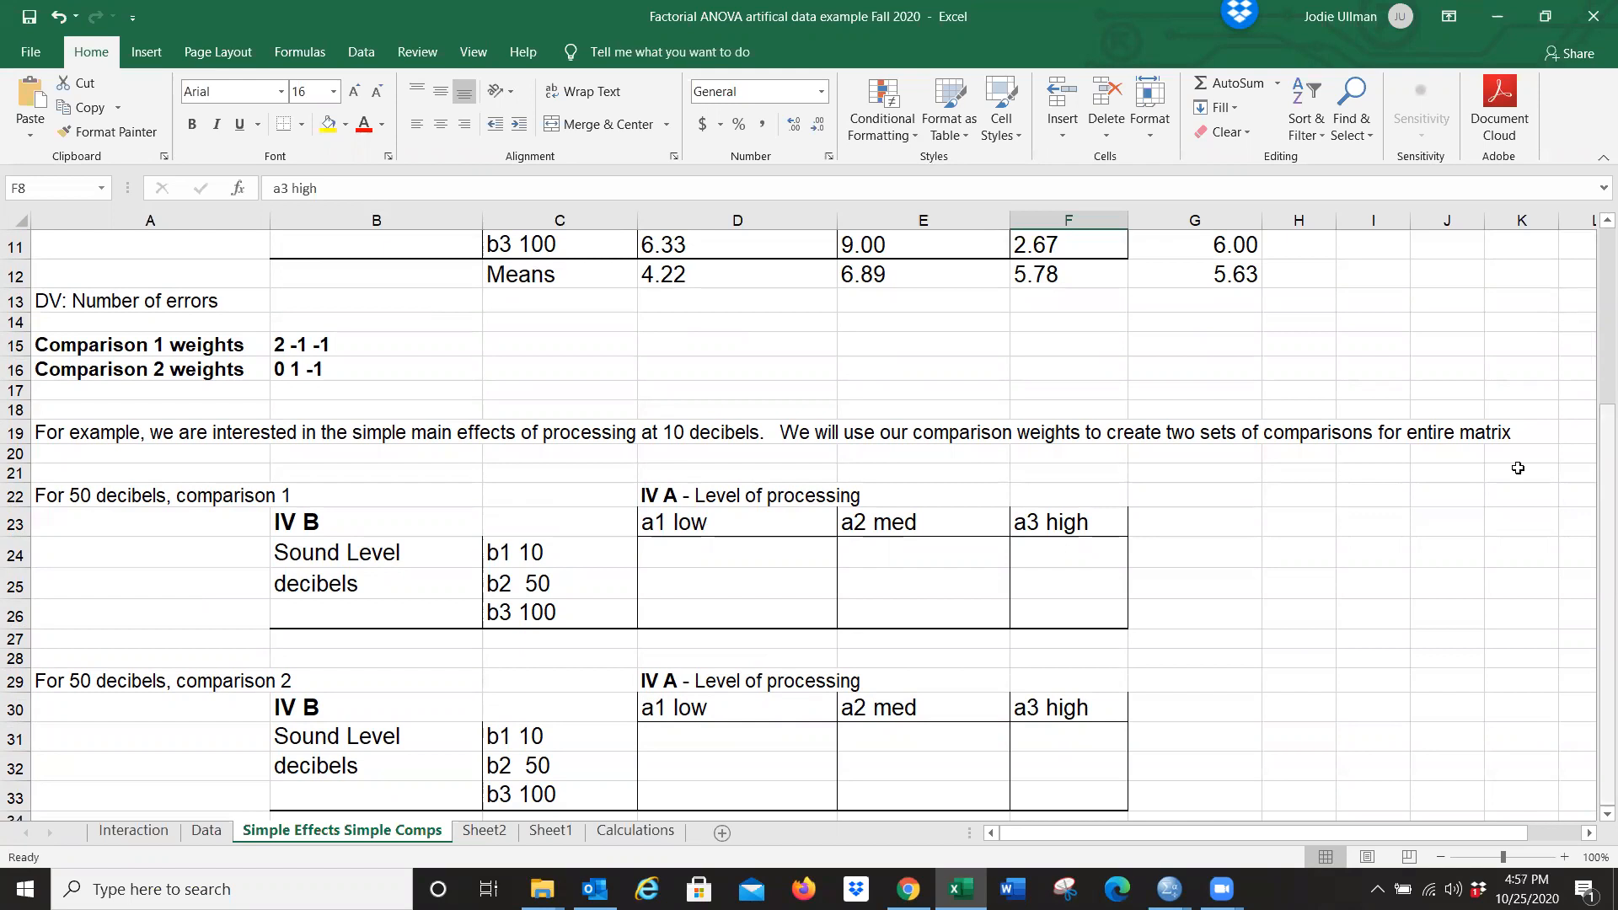
pyautogui.moveTo(1592, 555); pyautogui.dragTo(1592, 515)
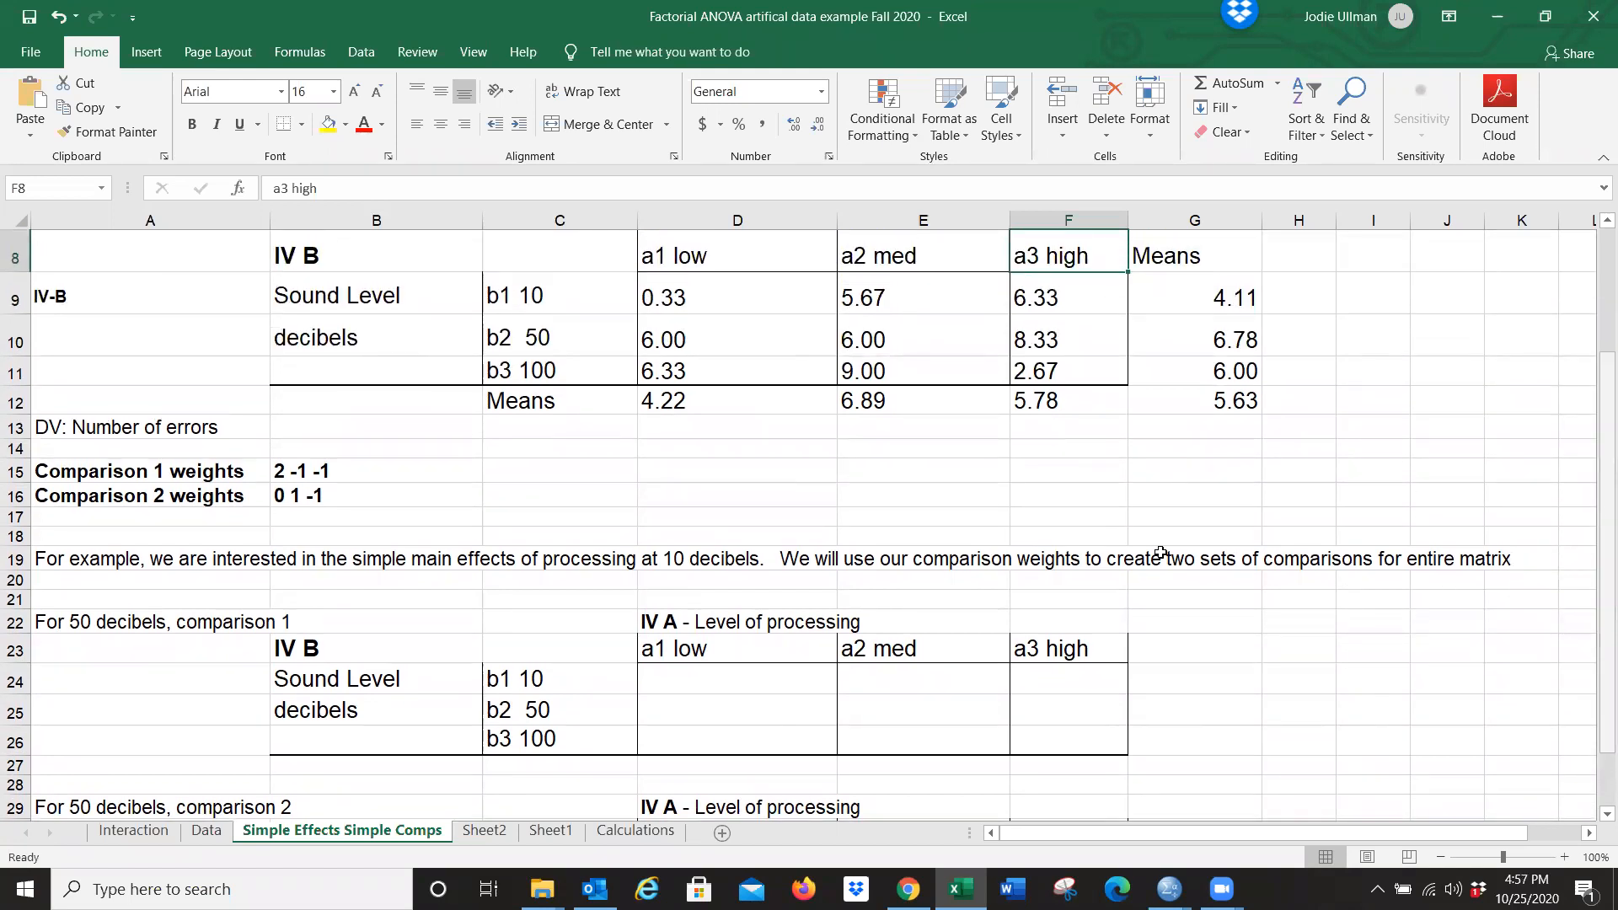
pyautogui.click(105, 625)
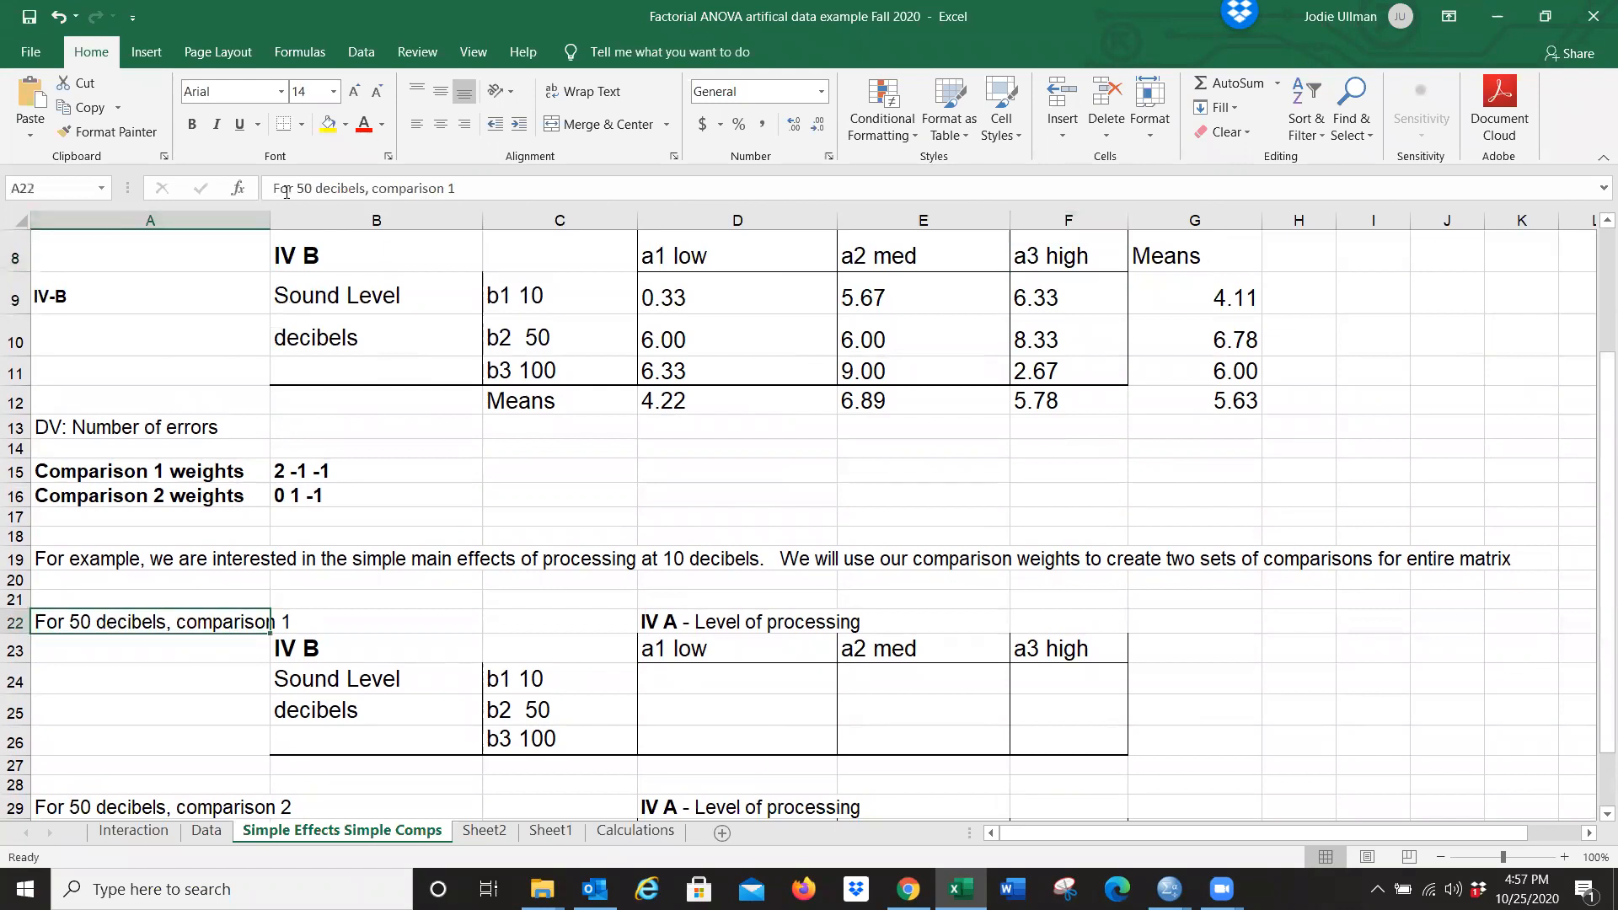
pyautogui.click(312, 188)
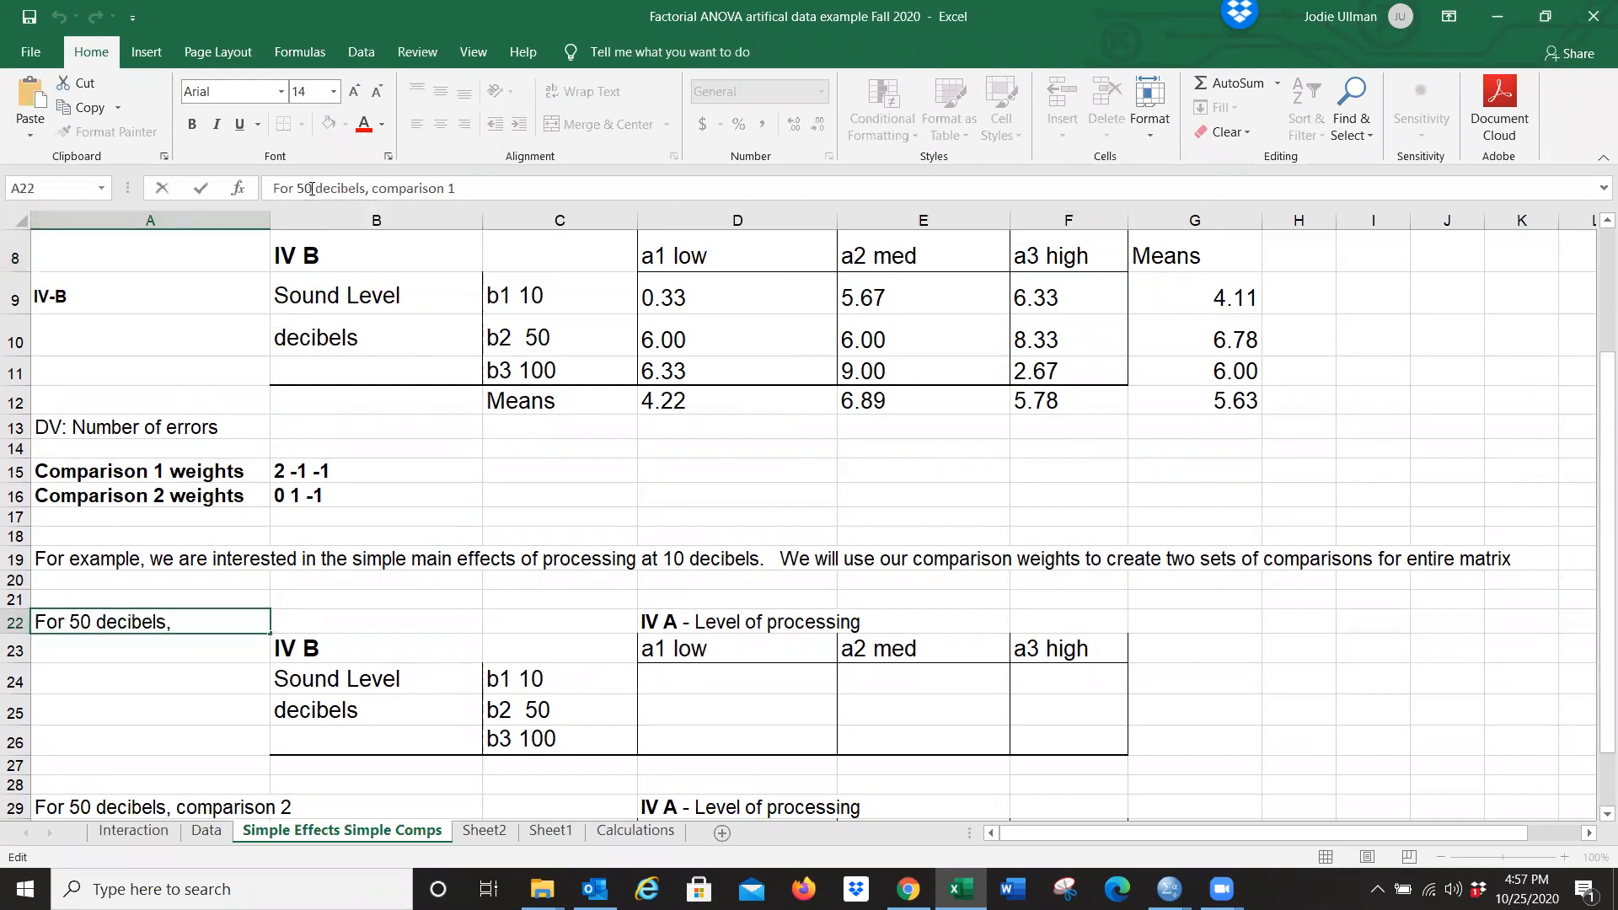
pyautogui.press('BackSpace')
pyautogui.write('1')
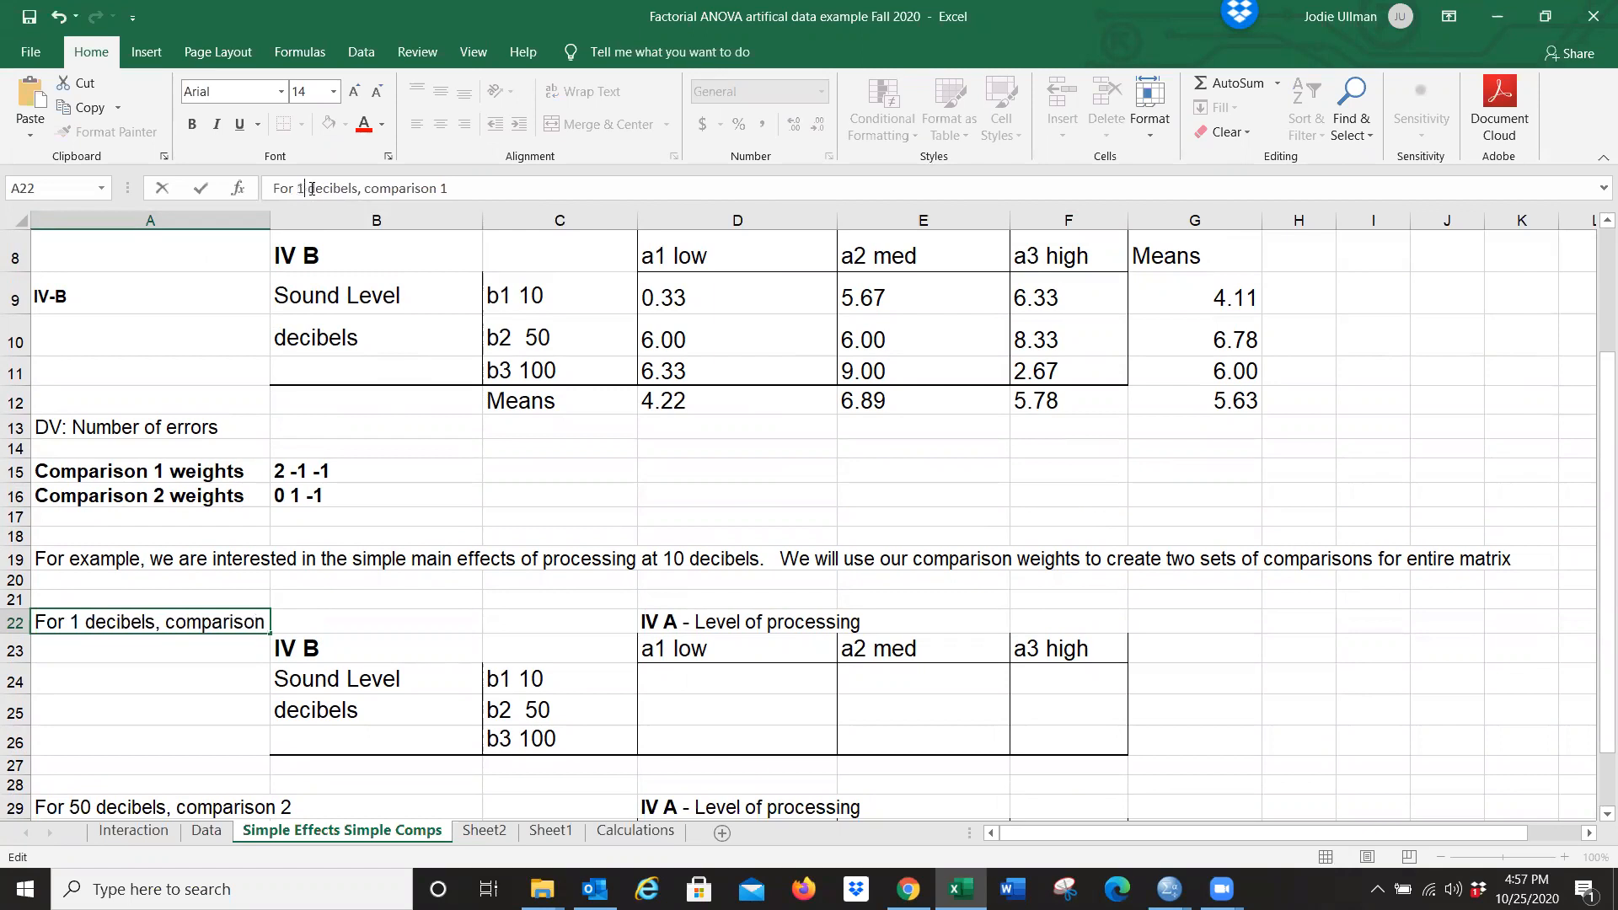
pyautogui.write('0')
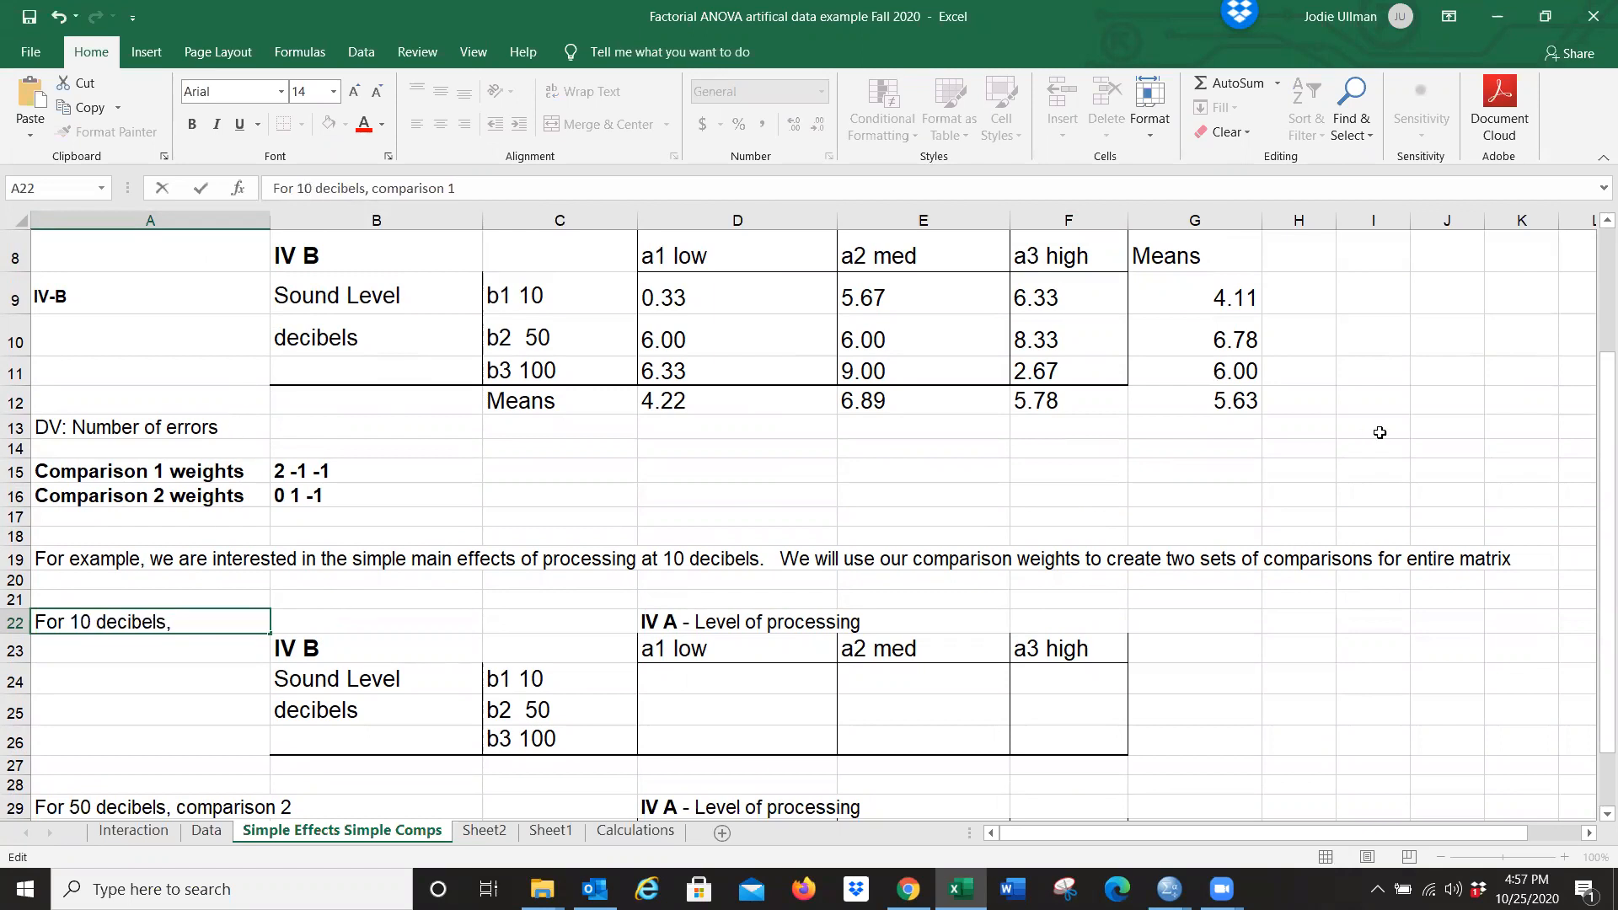
# Change the second comparison table's label in A29 to "For 10 decibels, comparison 2".
pyautogui.moveTo(1605, 432); pyautogui.dragTo(1605, 481)
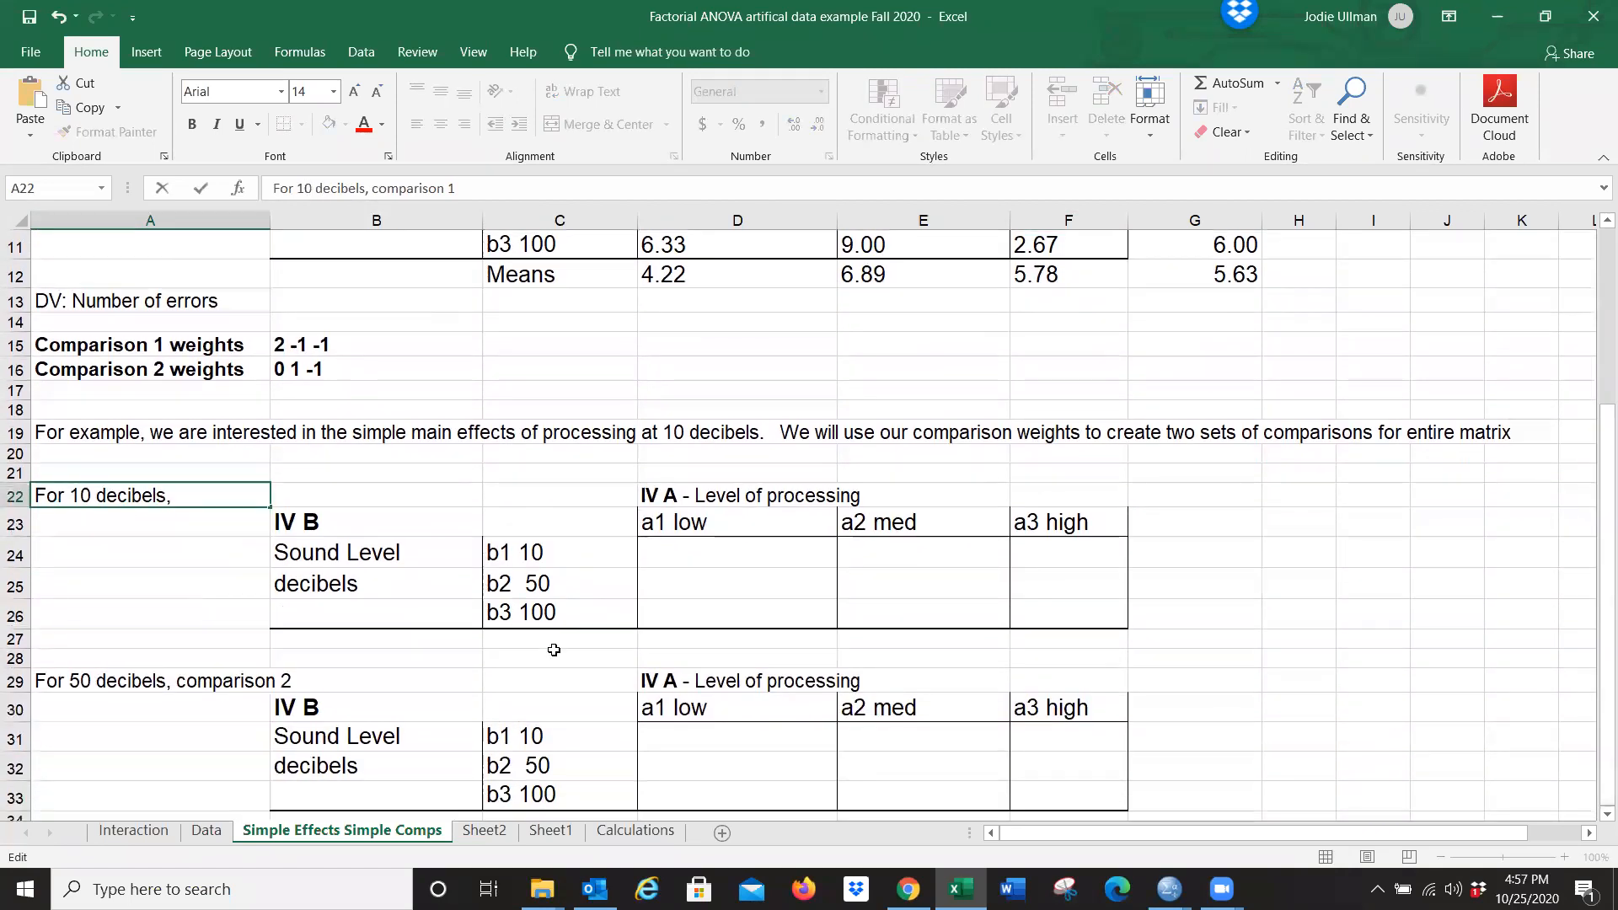
pyautogui.click(100, 679)
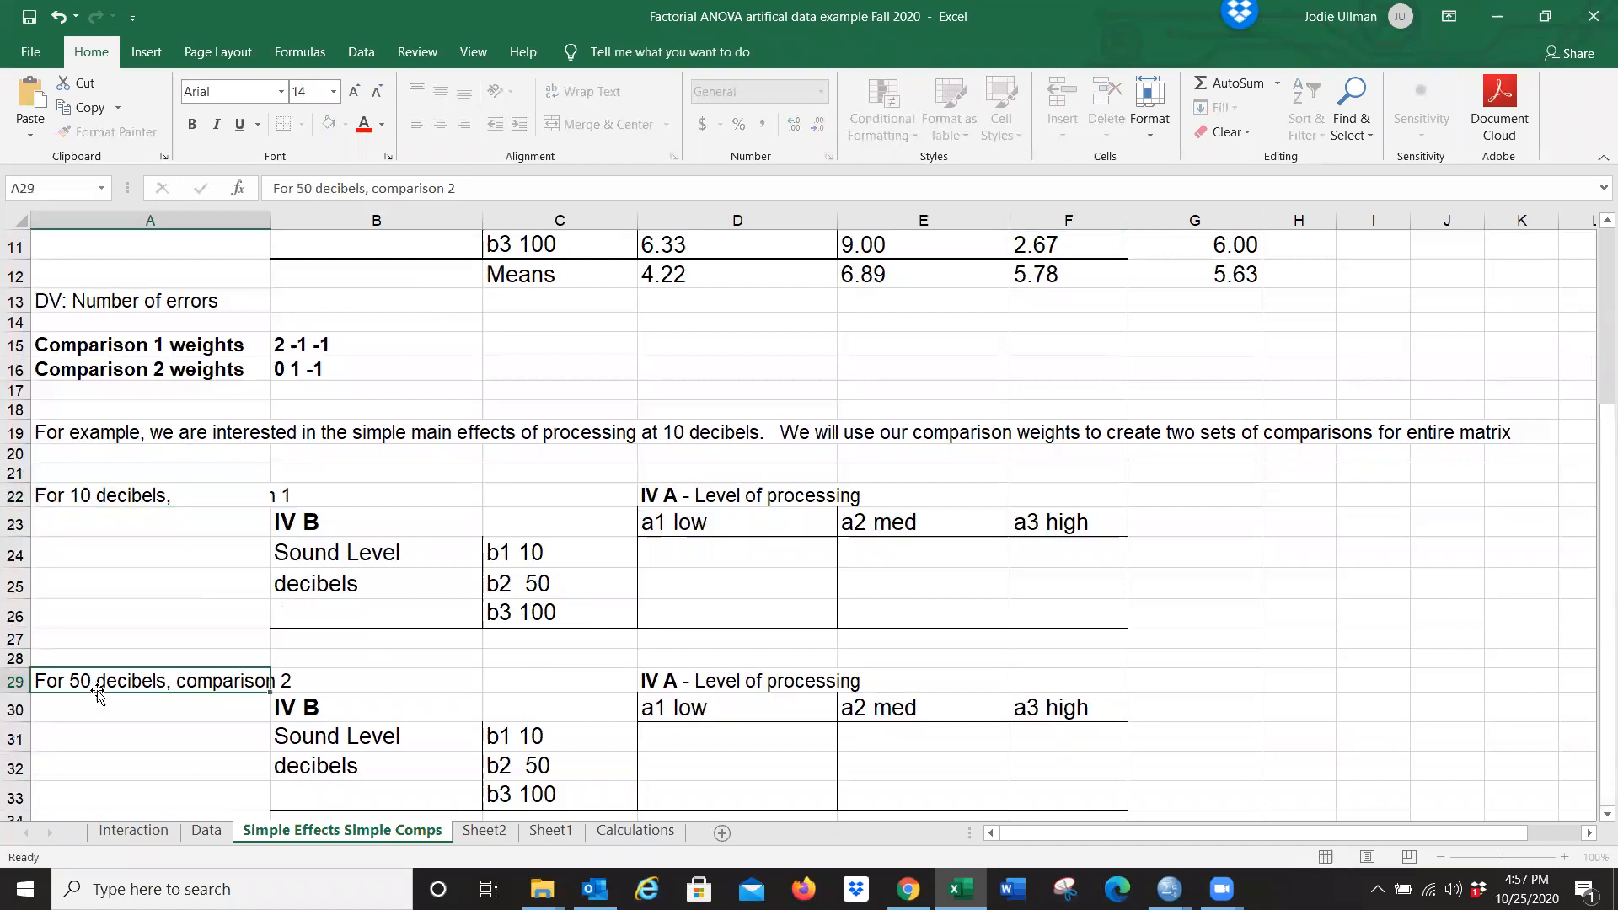
pyautogui.click(313, 187)
pyautogui.press('BackSpace')
pyautogui.press('BackSpace')
pyautogui.write('10')
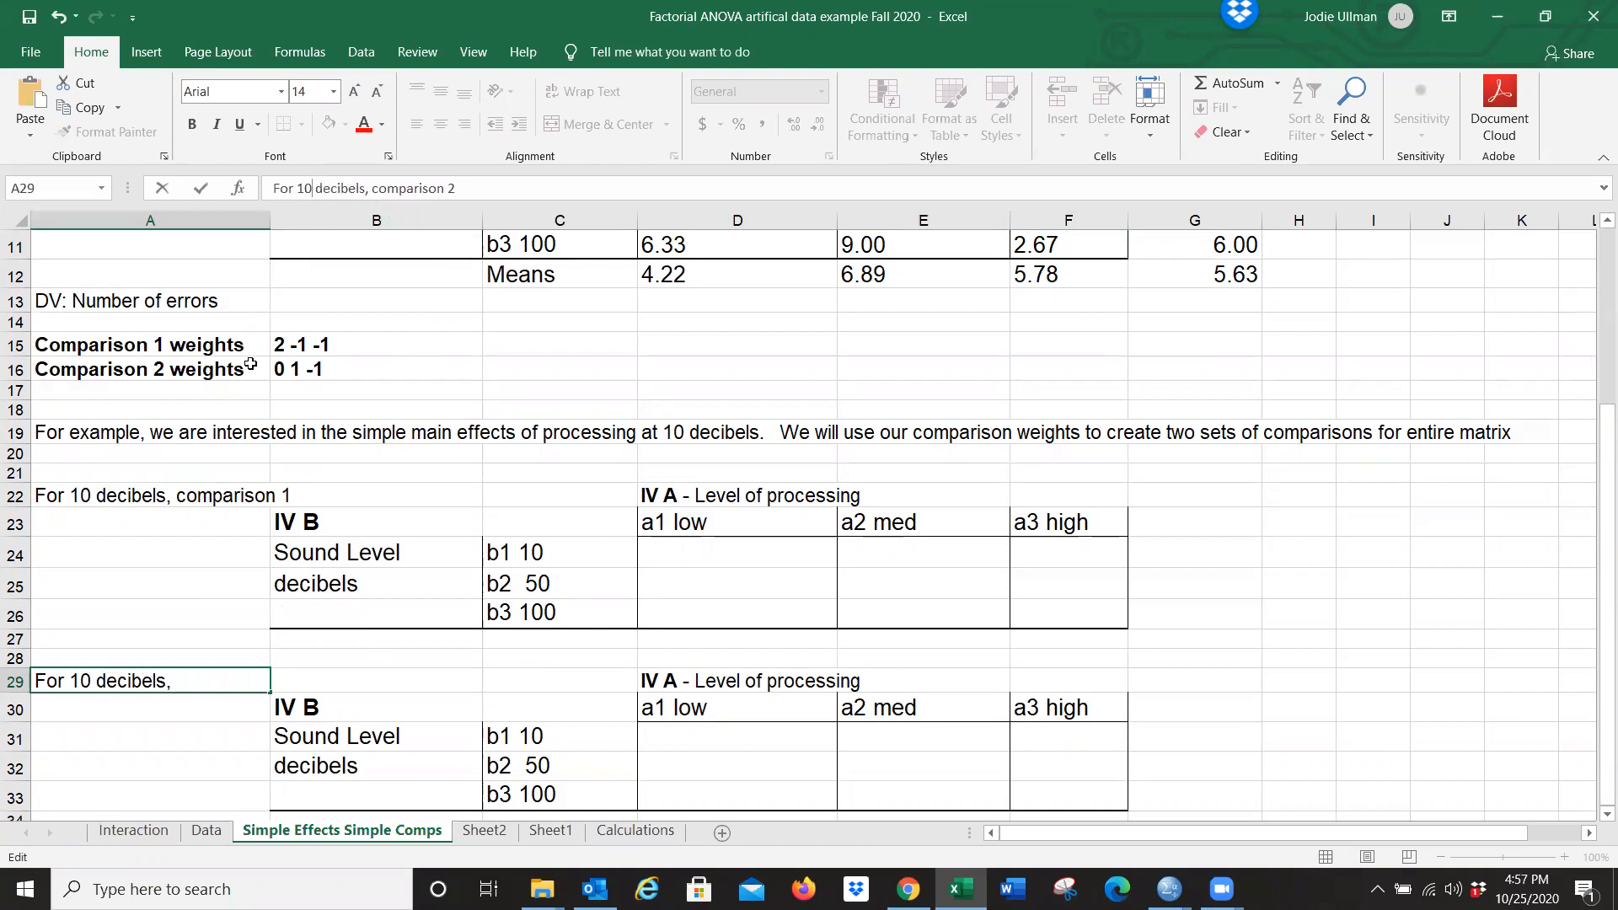
pyautogui.click(214, 543)
pyautogui.click(196, 504)
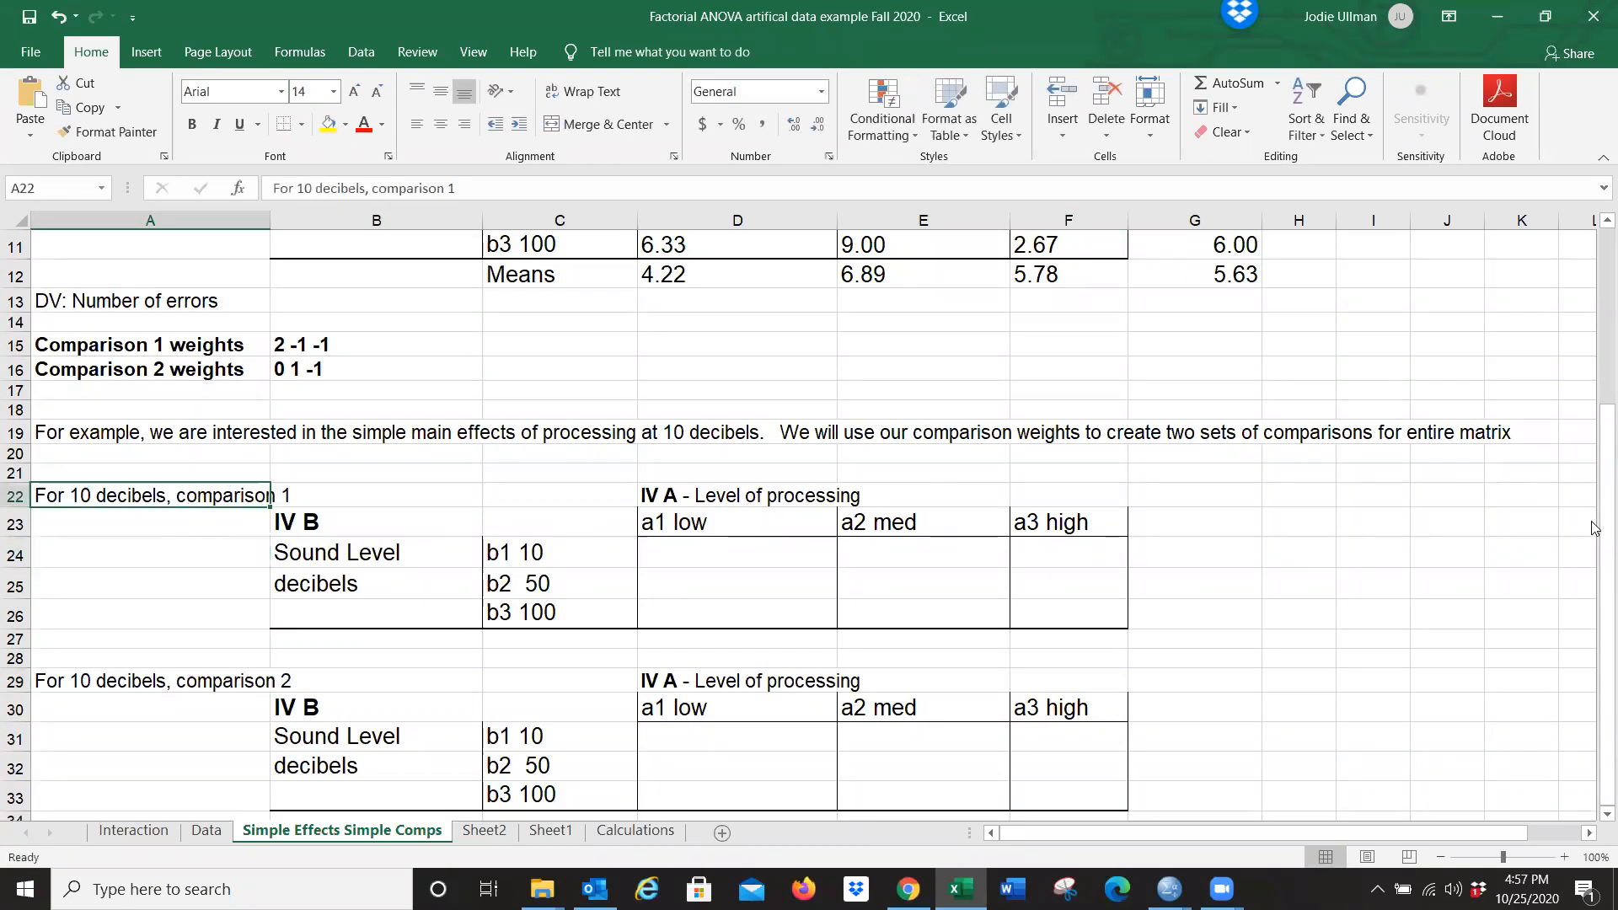
# Enter the comparison 1 weights 2, -1 and -1 across the b1 10 row (D24:F24) of the first comparison table.
pyautogui.moveTo(1594, 532); pyautogui.dragTo(1594, 398)
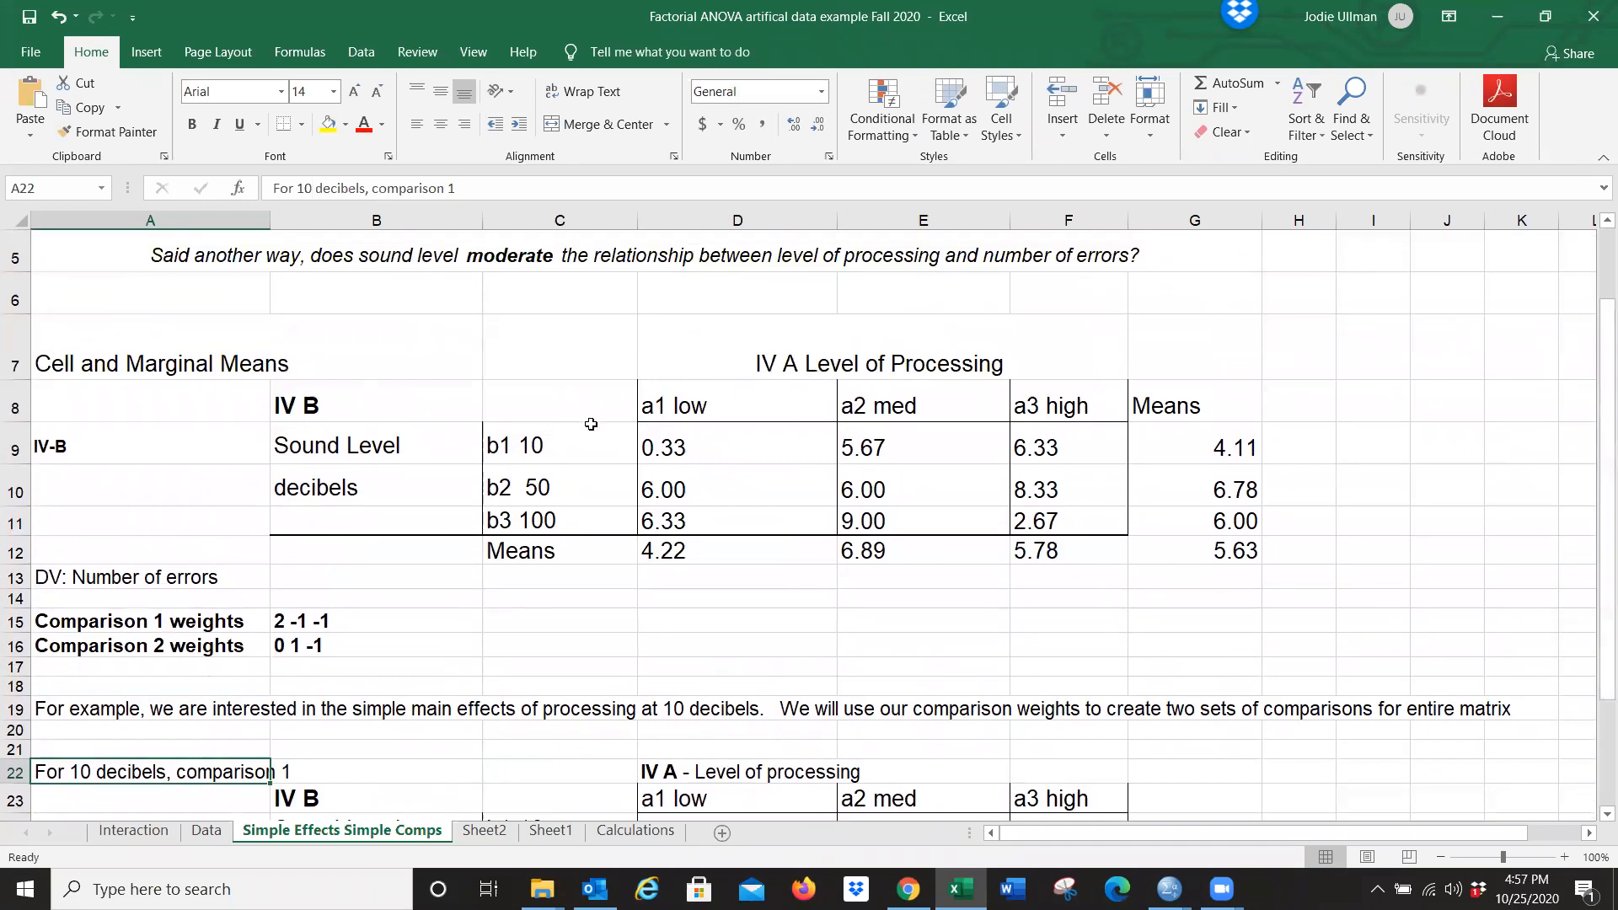
pyautogui.moveTo(560, 448); pyautogui.dragTo(1023, 444)
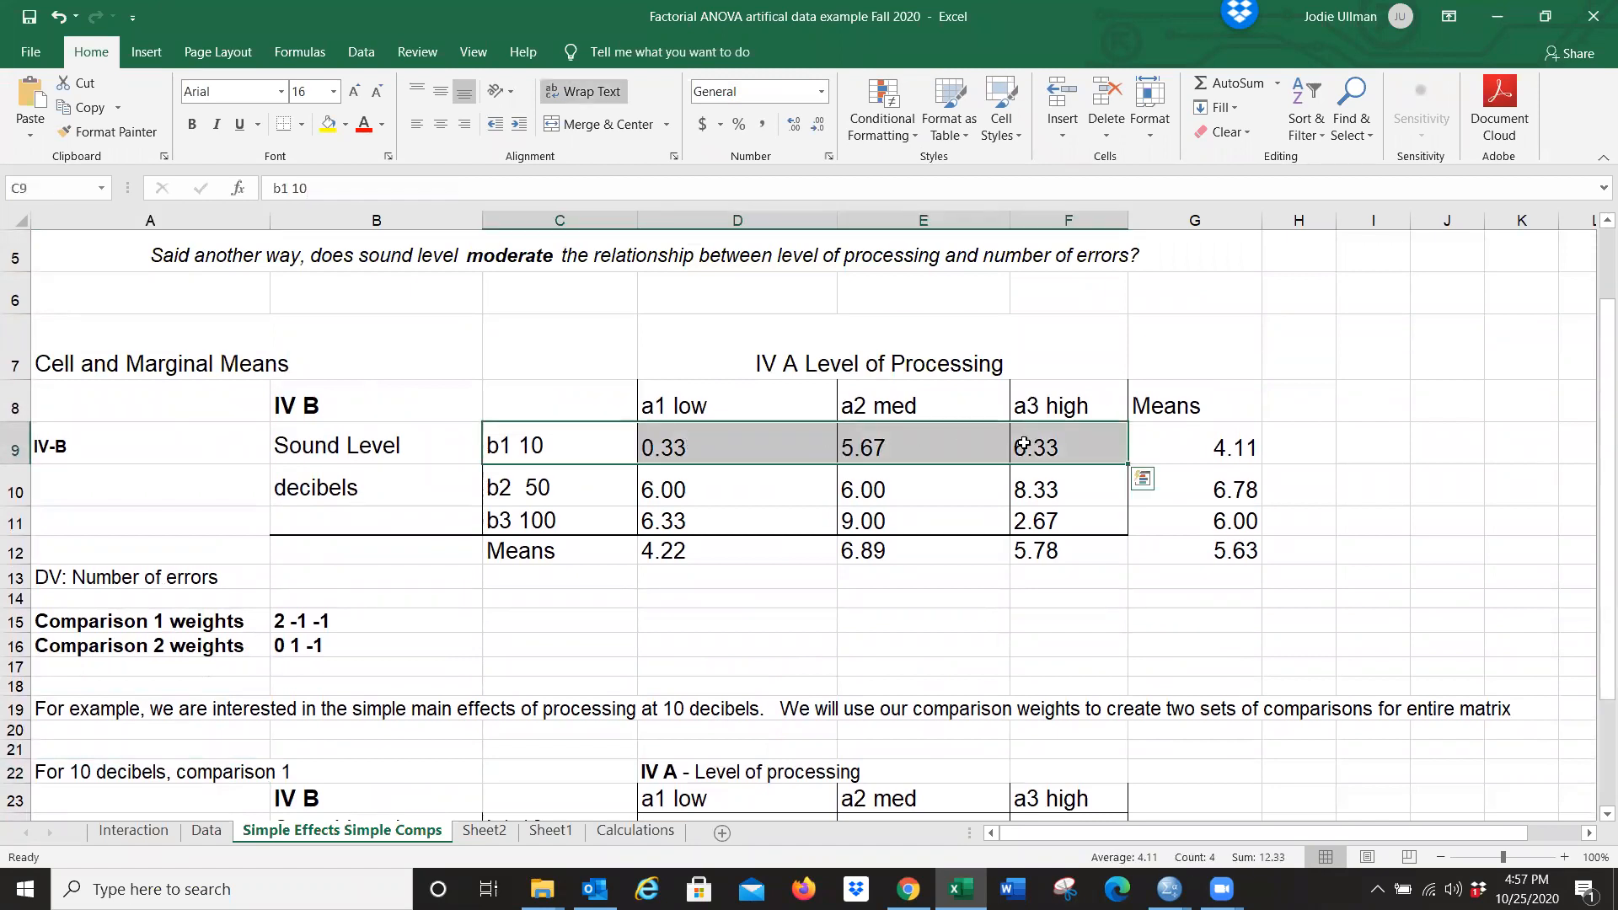
pyautogui.moveTo(1597, 345); pyautogui.dragTo(1593, 446)
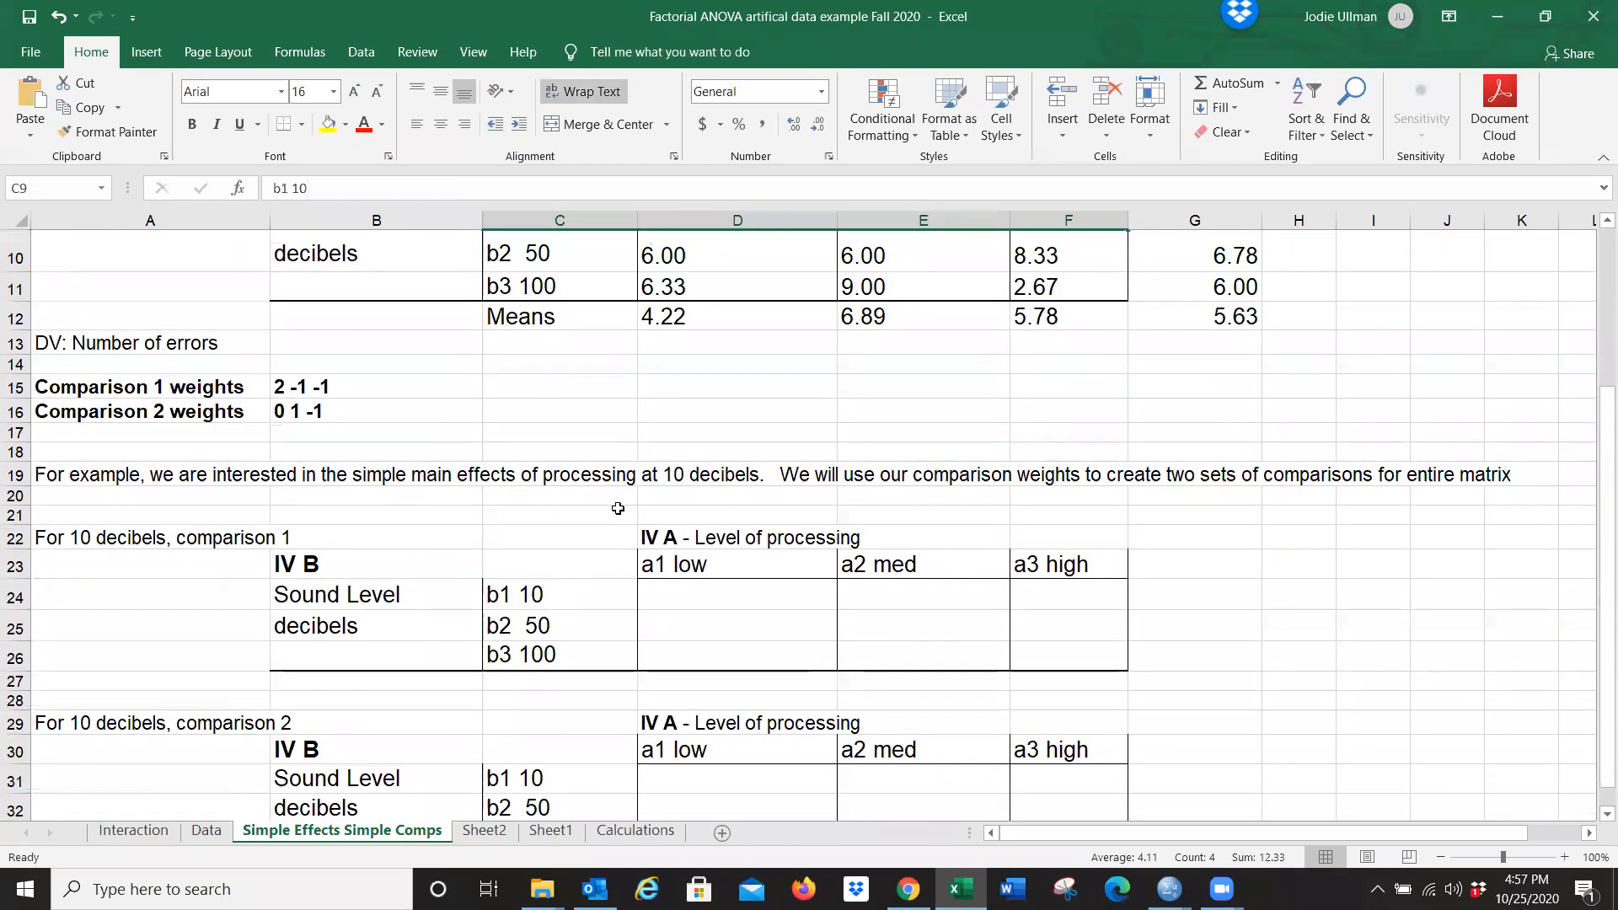
pyautogui.click(375, 390)
pyautogui.click(675, 593)
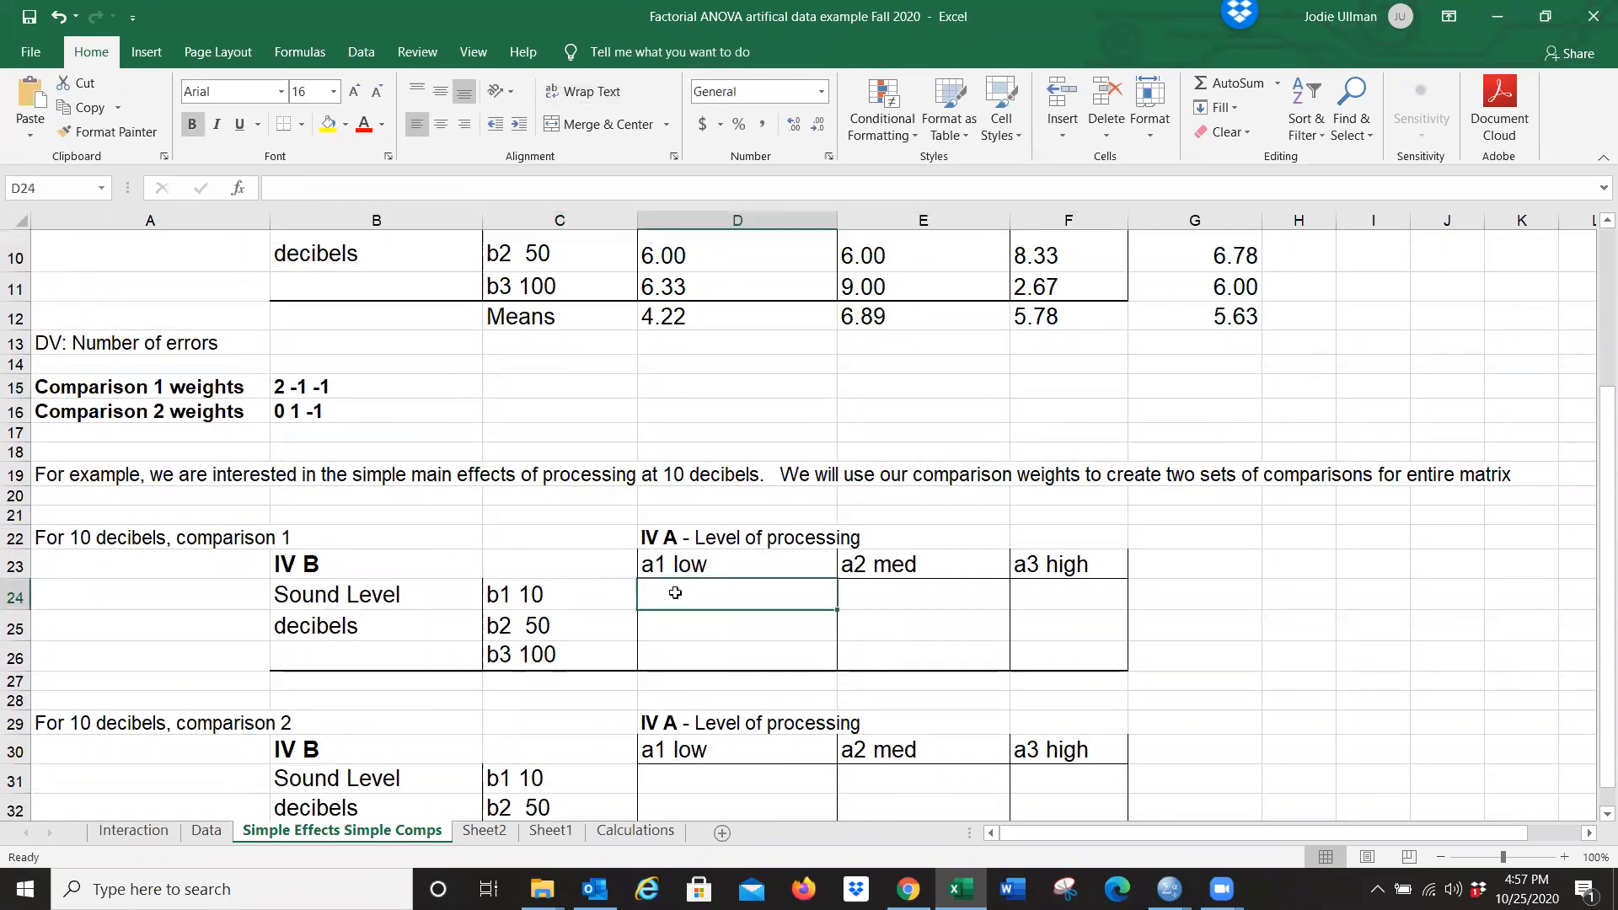
pyautogui.write('2')
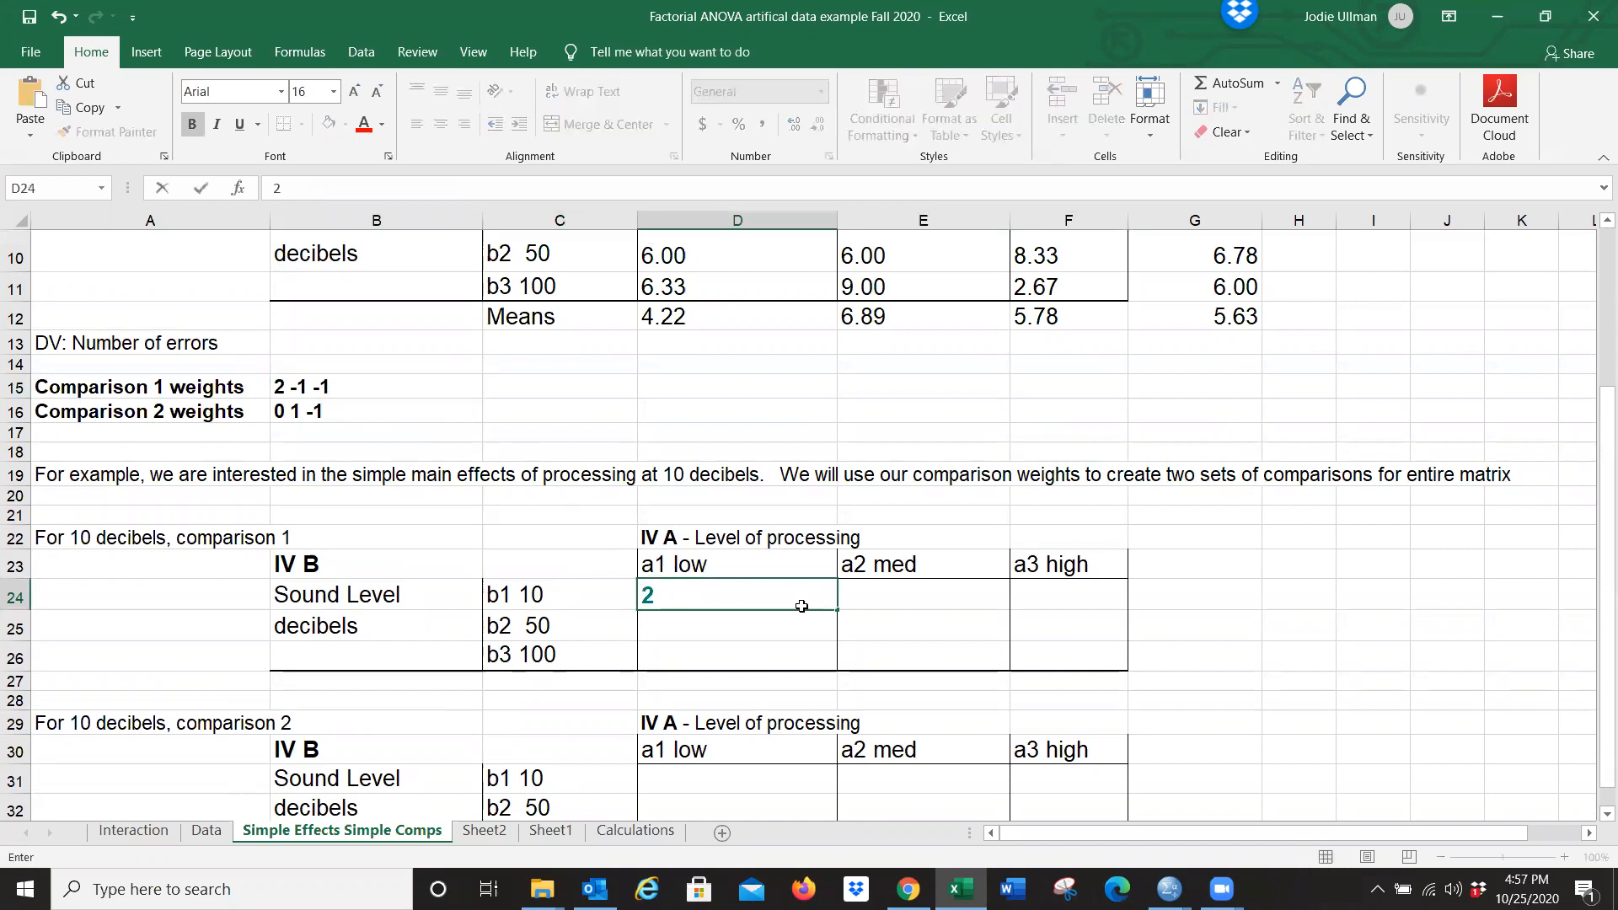
pyautogui.click(895, 601)
pyautogui.write('-1')
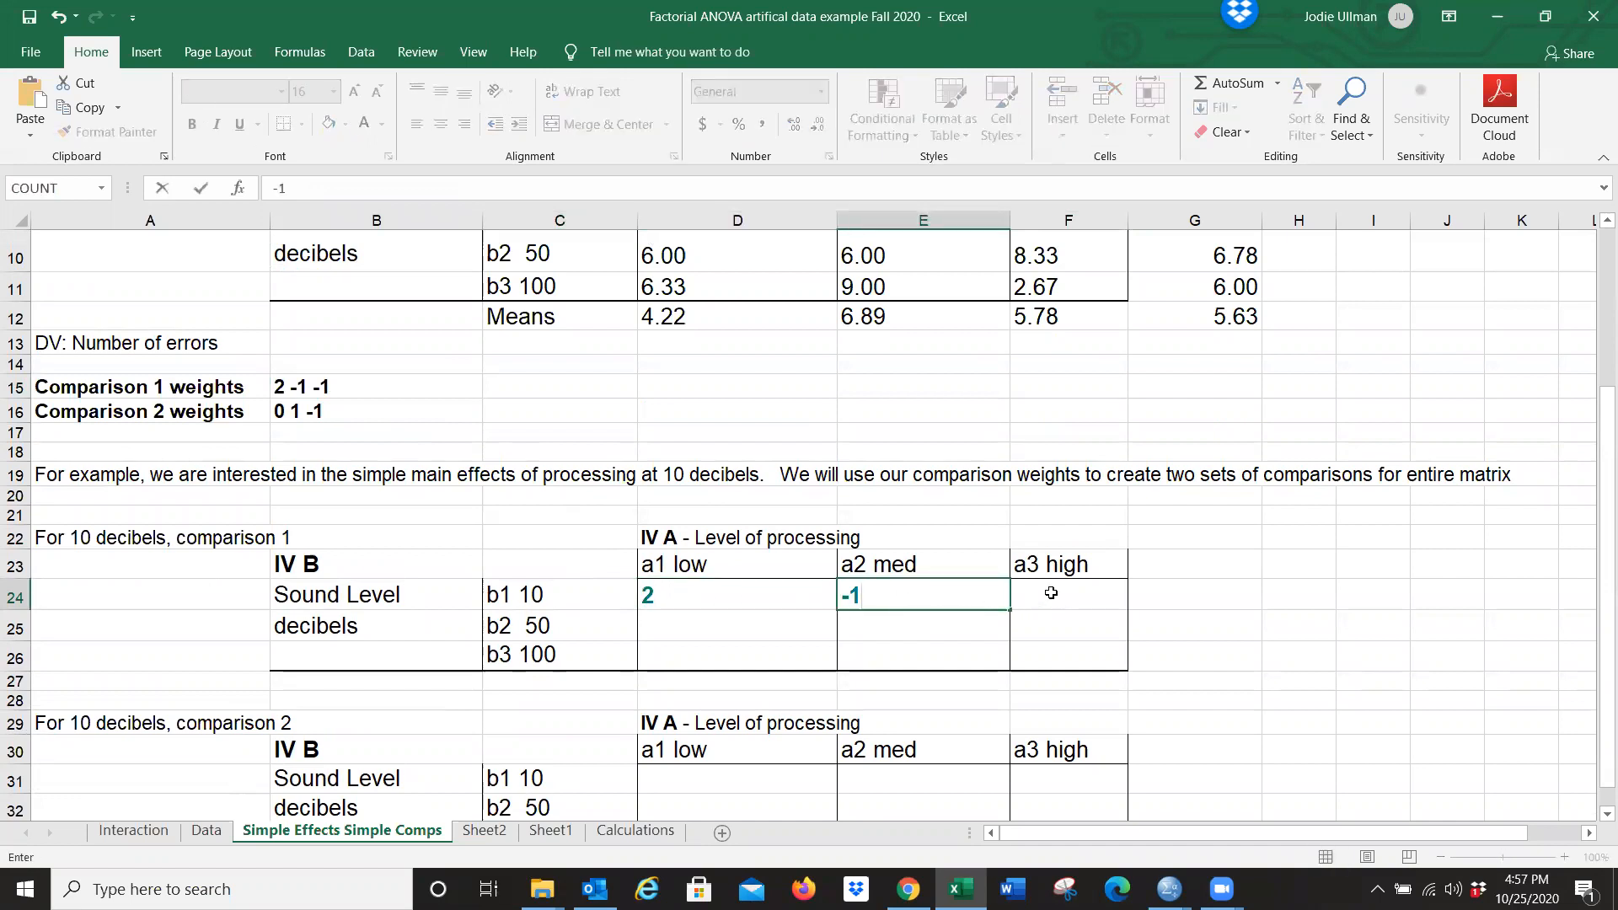
pyautogui.click(1050, 593)
pyautogui.write('-')
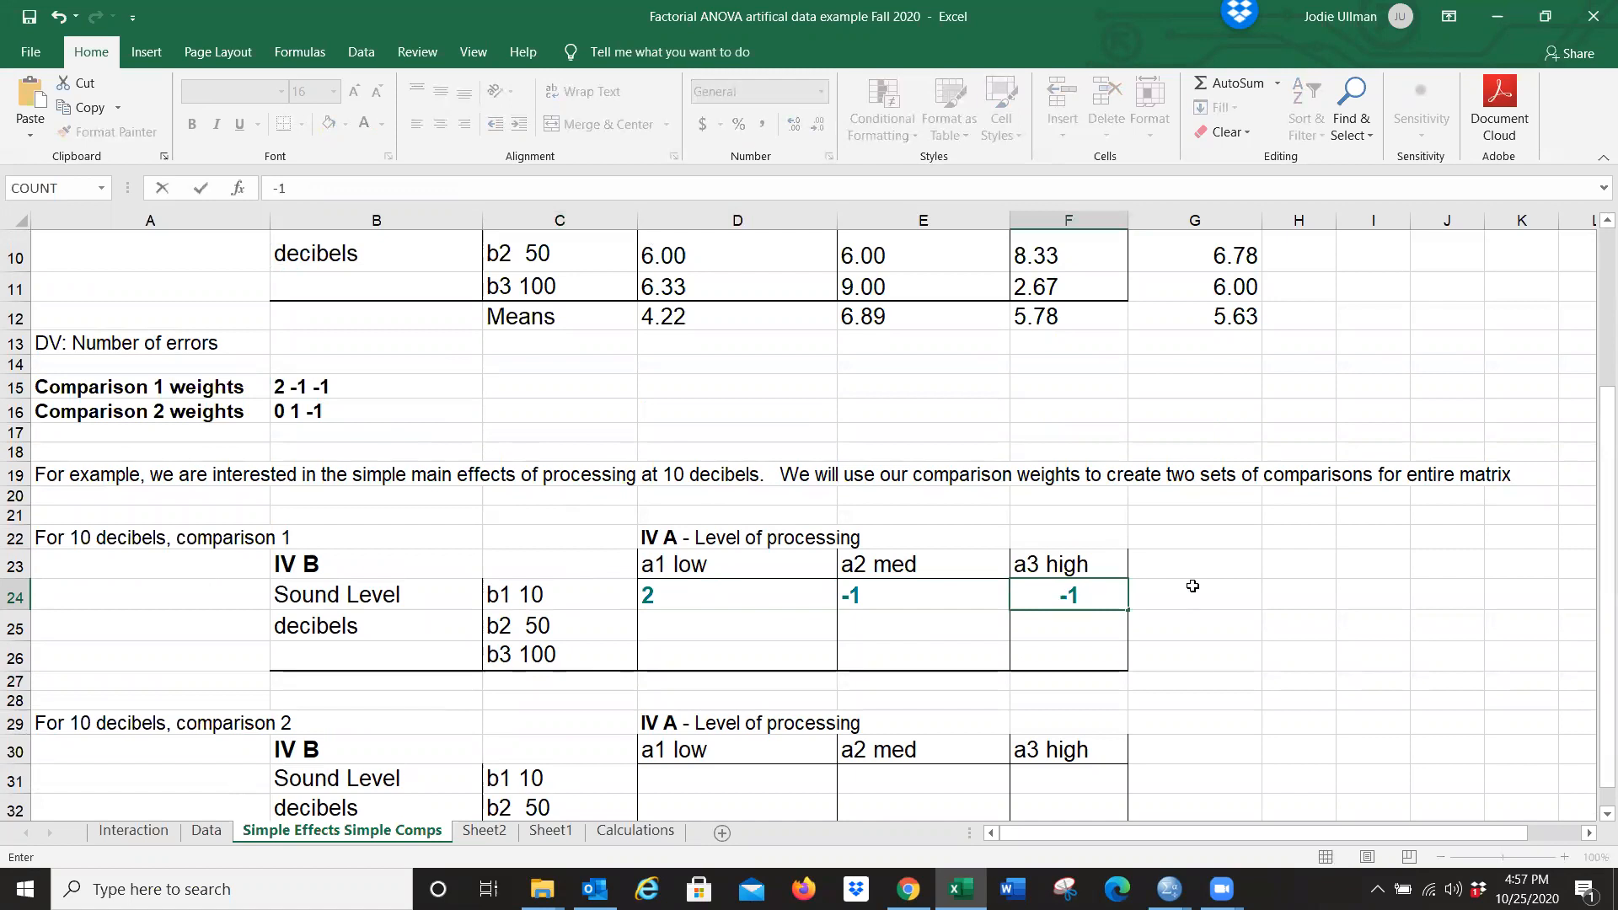
pyautogui.write('1')
pyautogui.click(1193, 585)
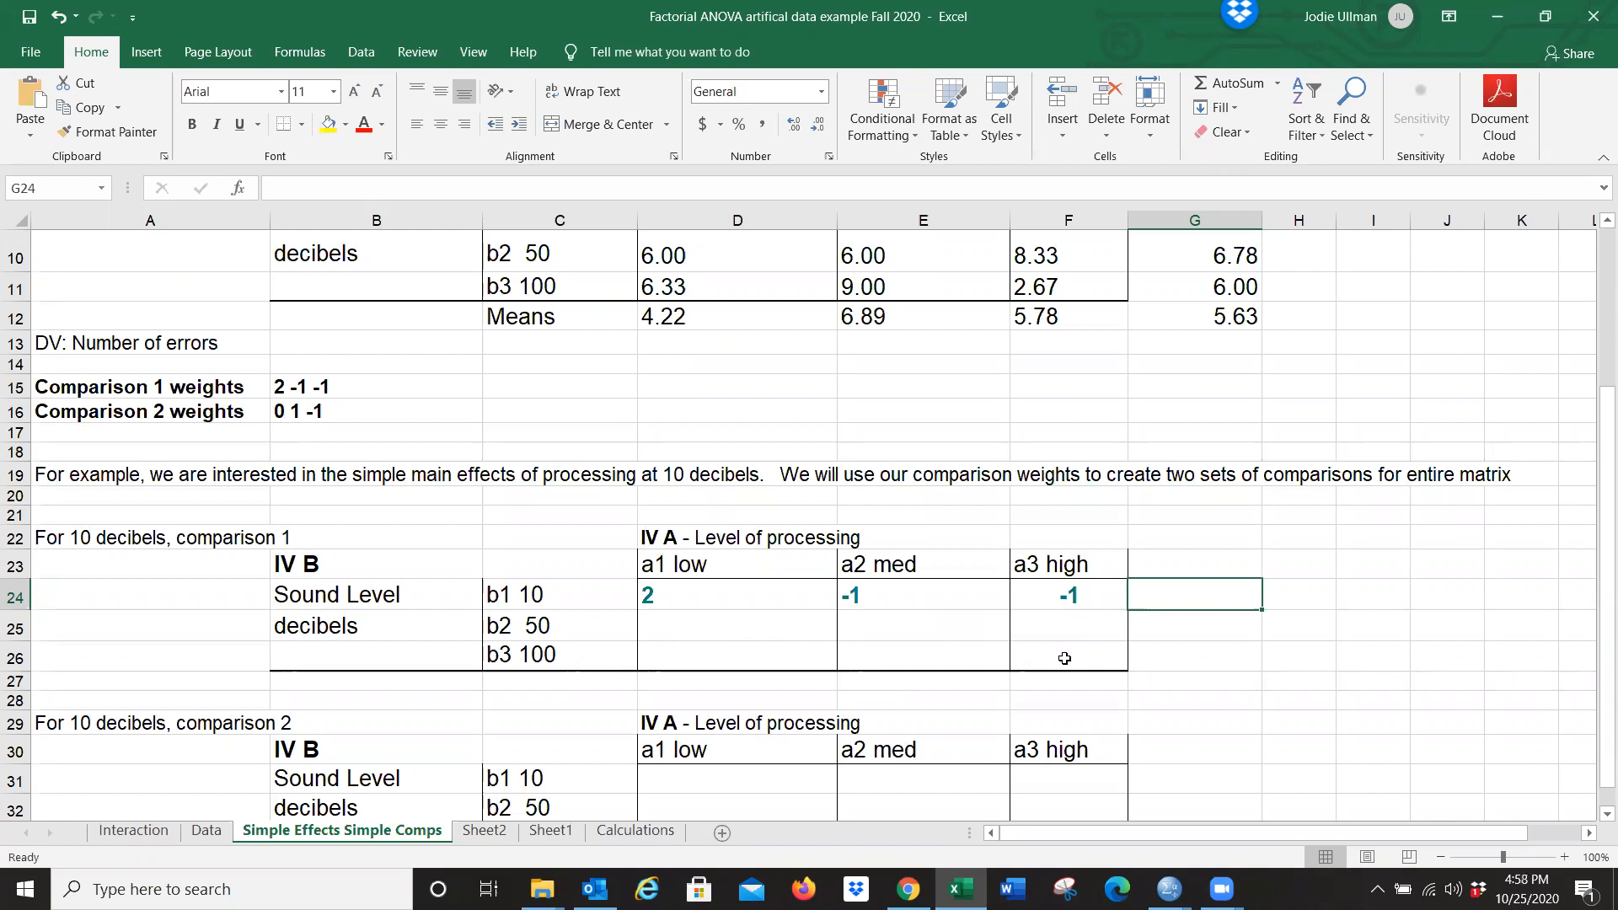
# Fill the b2 50 row (D25:F25) of the comparison 1 table with 0 for all three processing levels.
pyautogui.click(718, 631)
pyautogui.write('0')
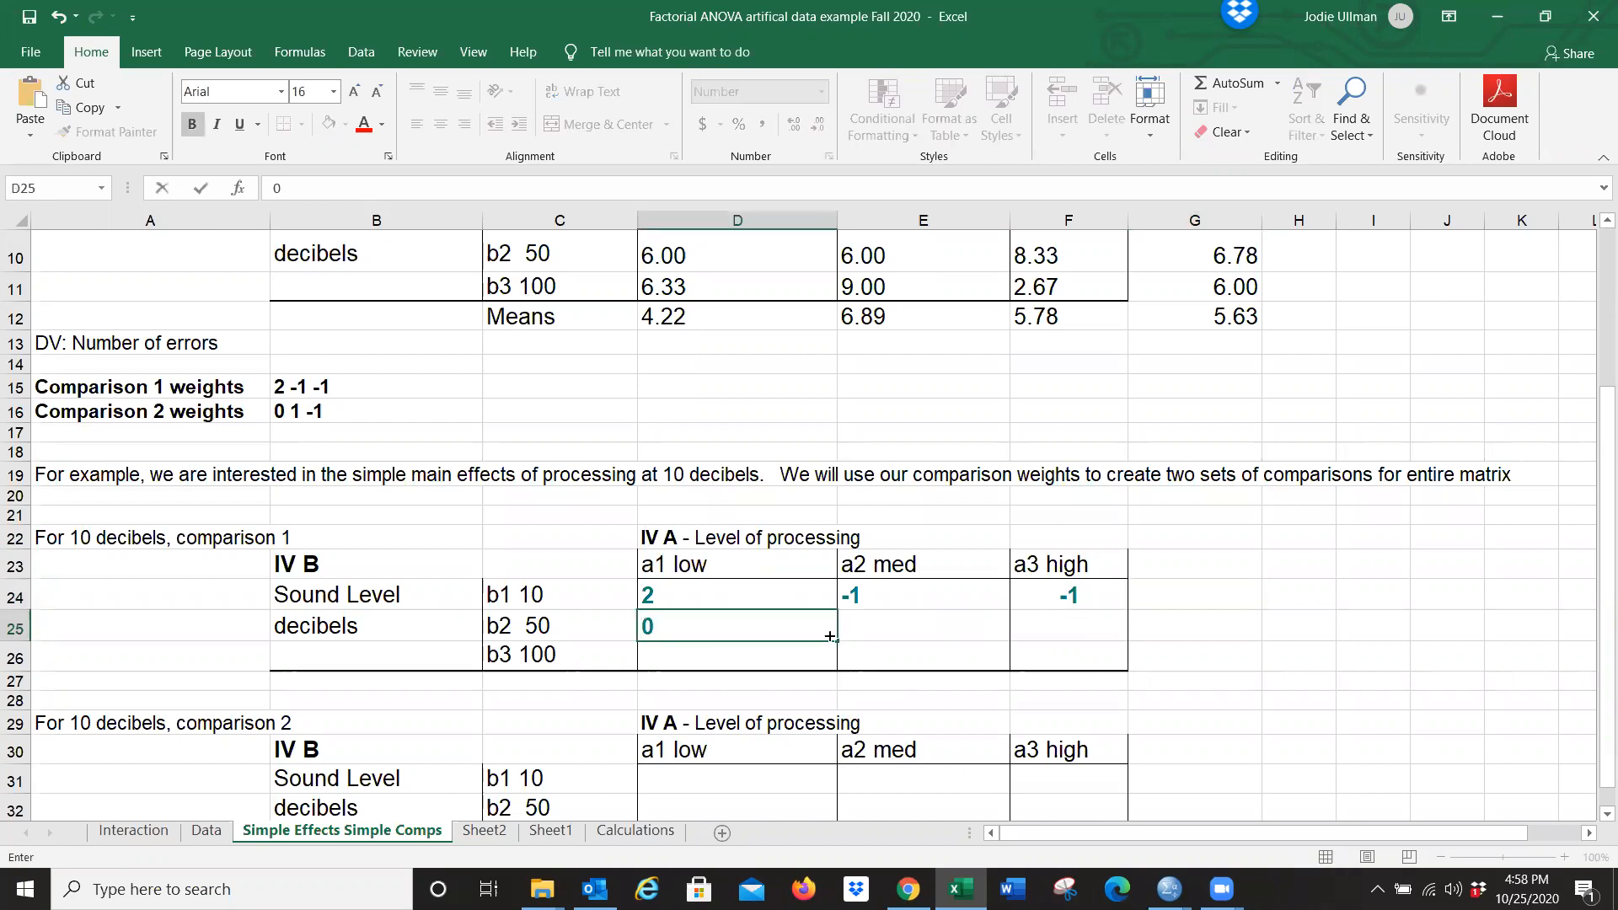
pyautogui.click(855, 634)
pyautogui.write('0')
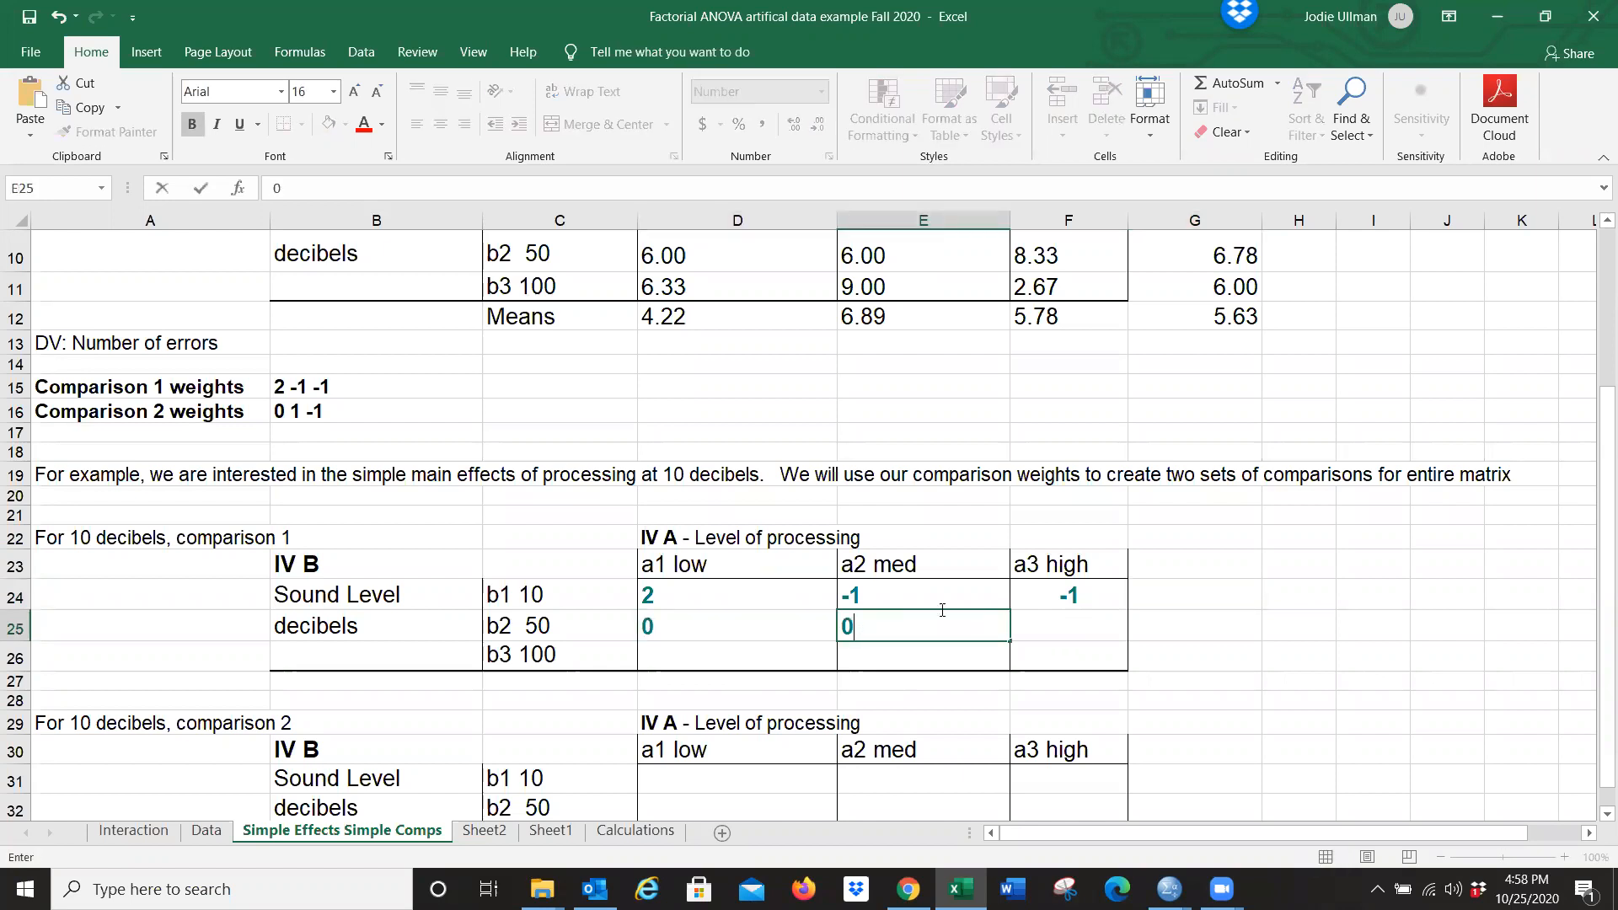
pyautogui.click(1094, 631)
pyautogui.write('0')
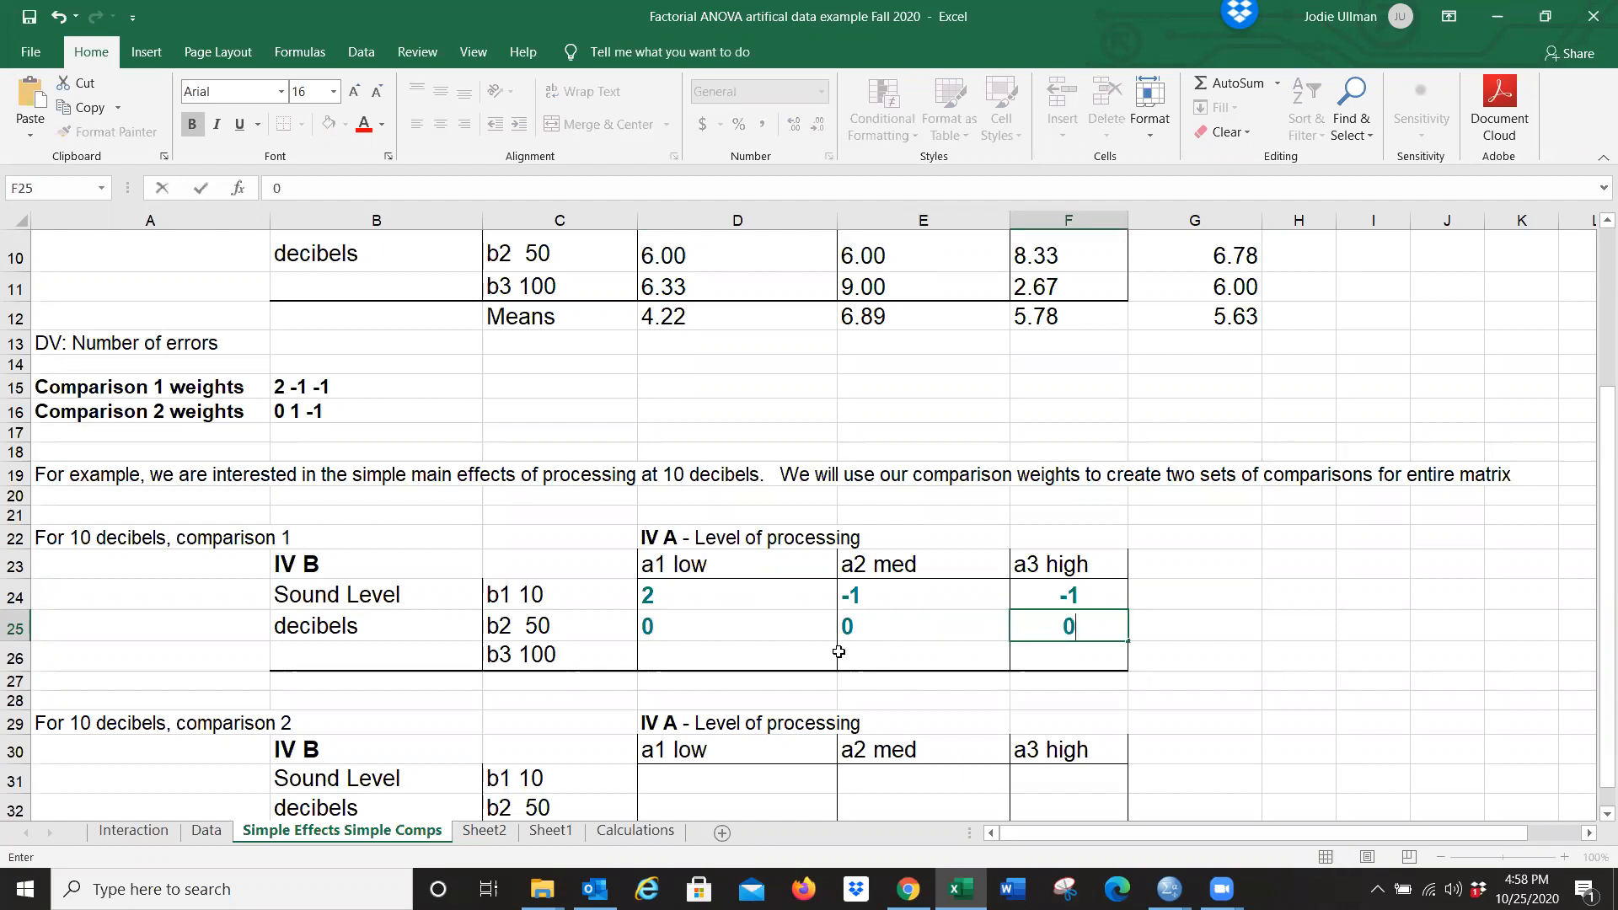
# Fill the b3 100 row (D26:F26) of the comparison 1 table with 0 for all three processing levels.
pyautogui.click(783, 654)
pyautogui.write('0')
pyautogui.click(939, 661)
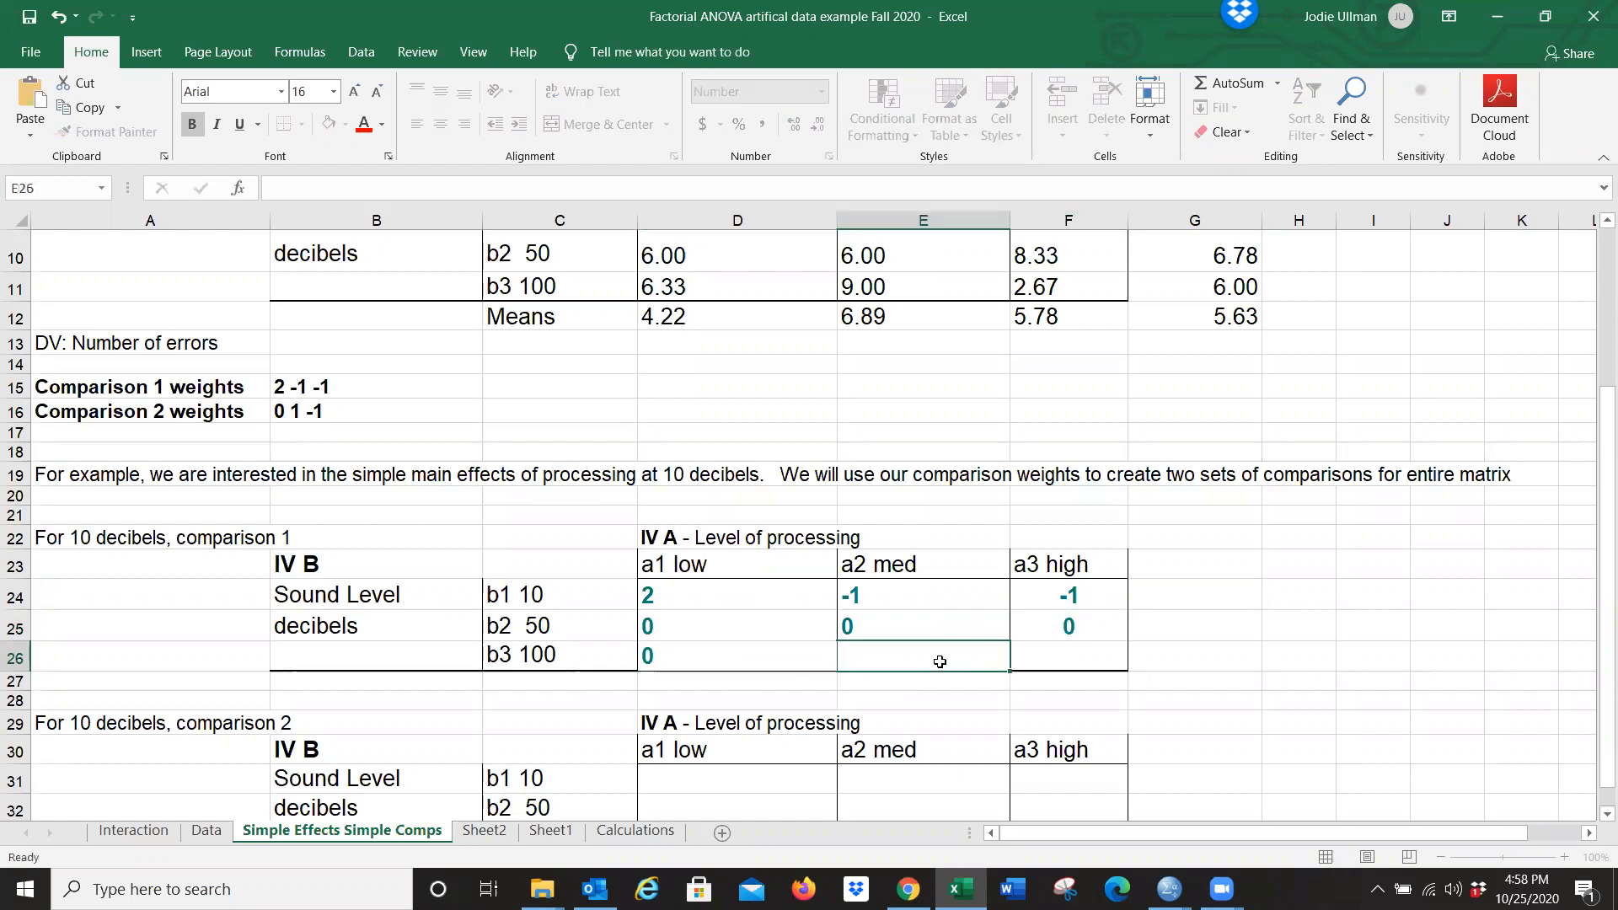
pyautogui.write('0')
pyautogui.click(1091, 658)
pyautogui.write('0')
pyautogui.click(1148, 654)
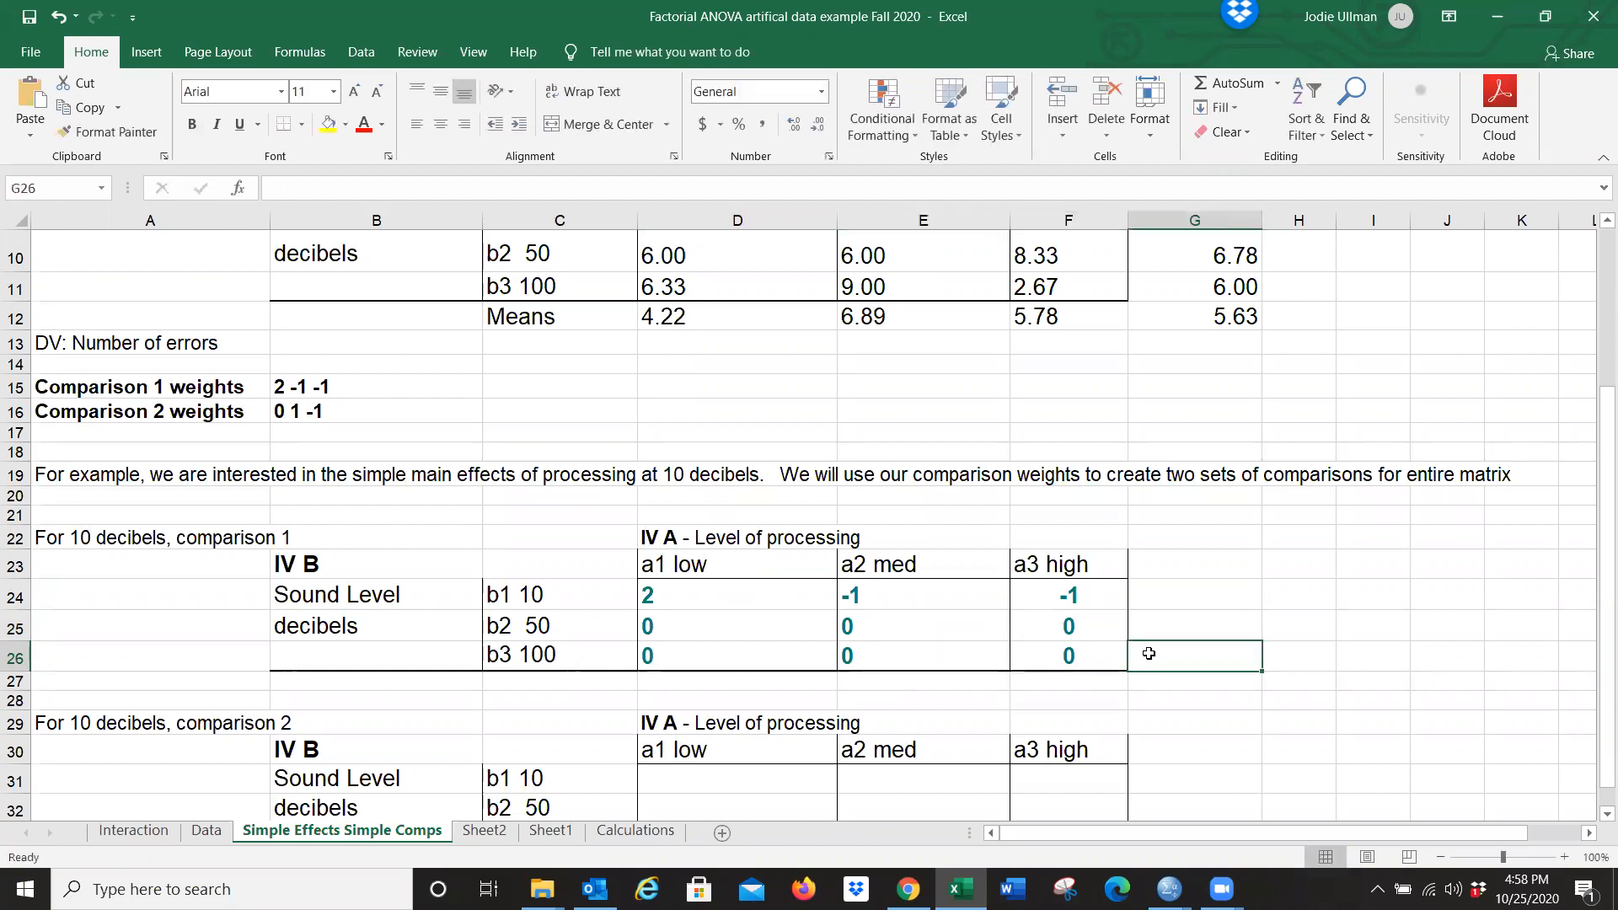
# Enter the comparison 2 weights 0, 1 and -1 across the b1 10 row (D31:F31) of the second comparison table.
pyautogui.moveTo(1593, 665); pyautogui.dragTo(1592, 634)
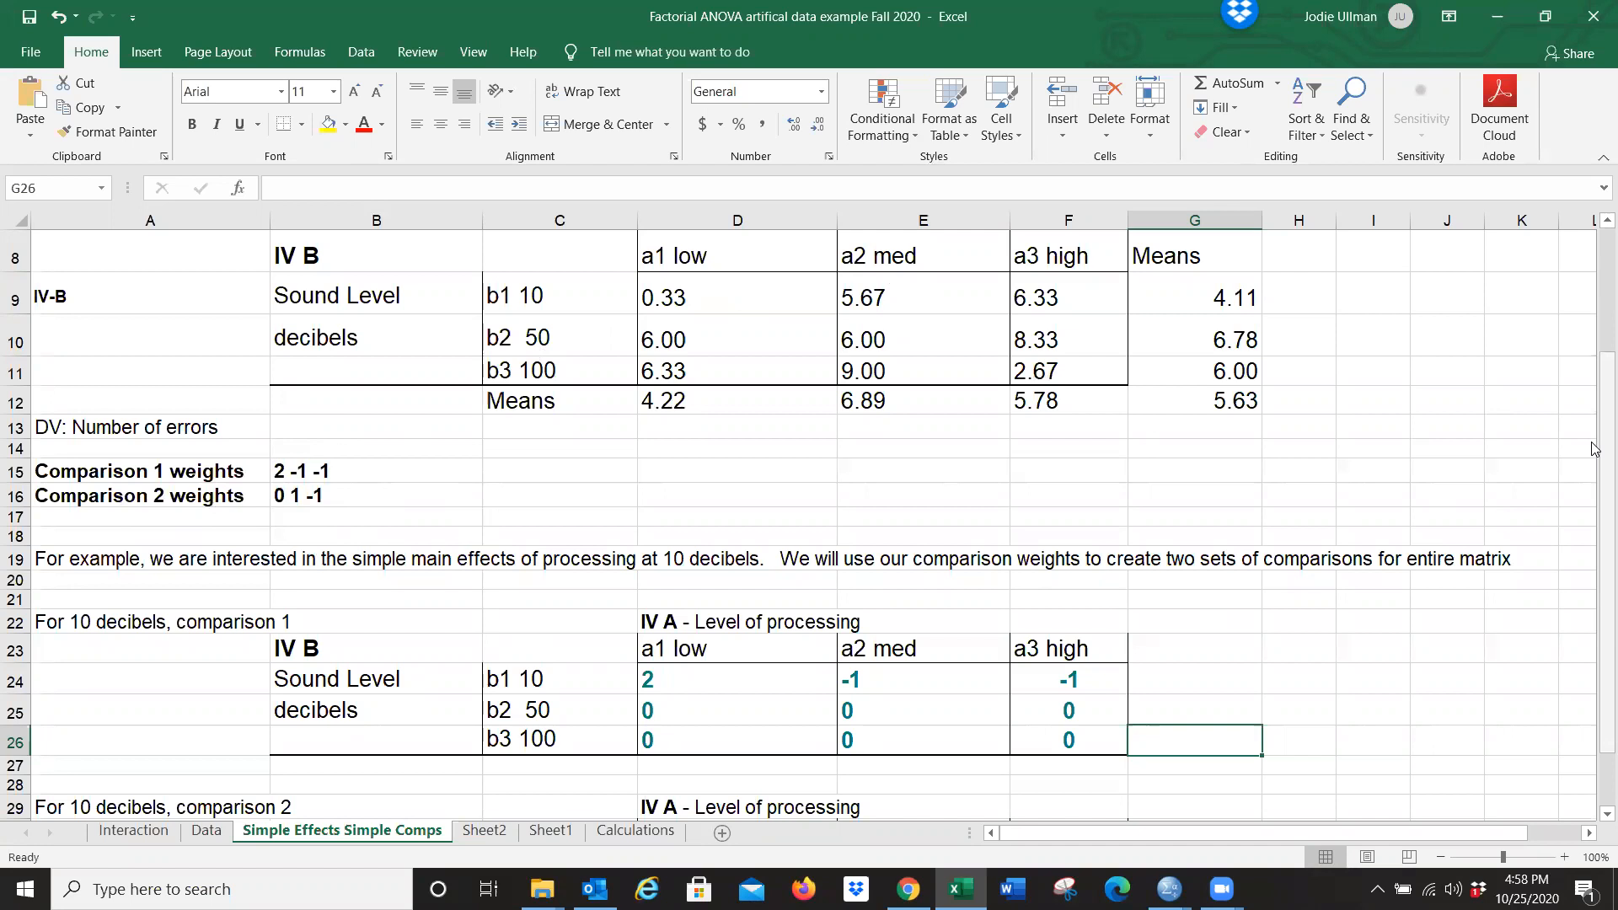
pyautogui.moveTo(1595, 448); pyautogui.dragTo(1594, 528)
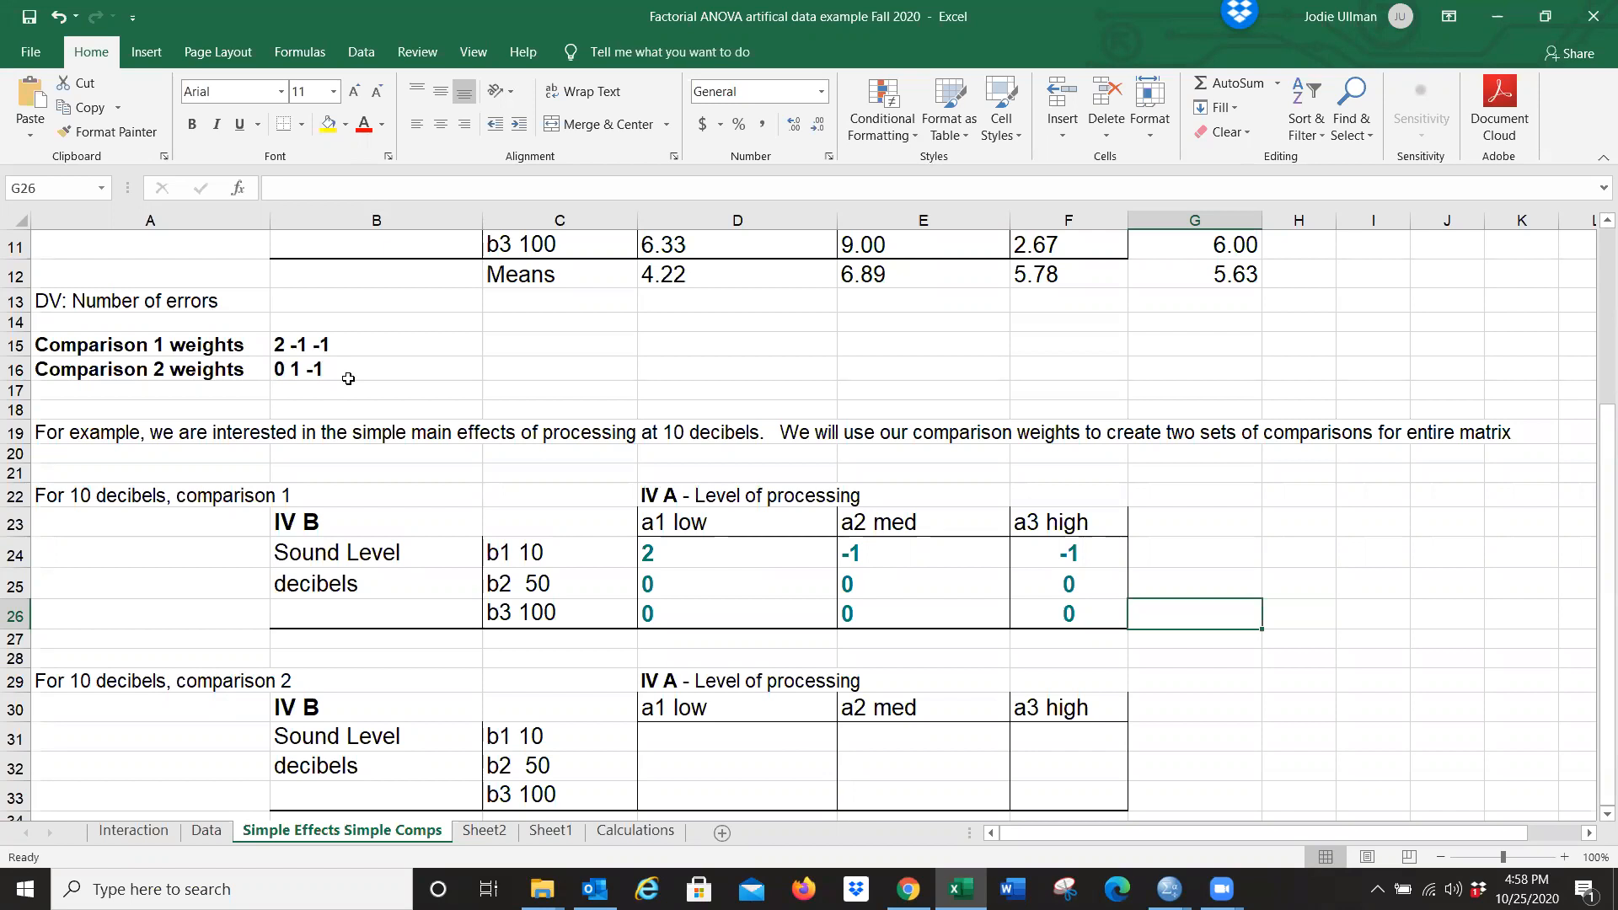
pyautogui.click(715, 737)
pyautogui.write('0')
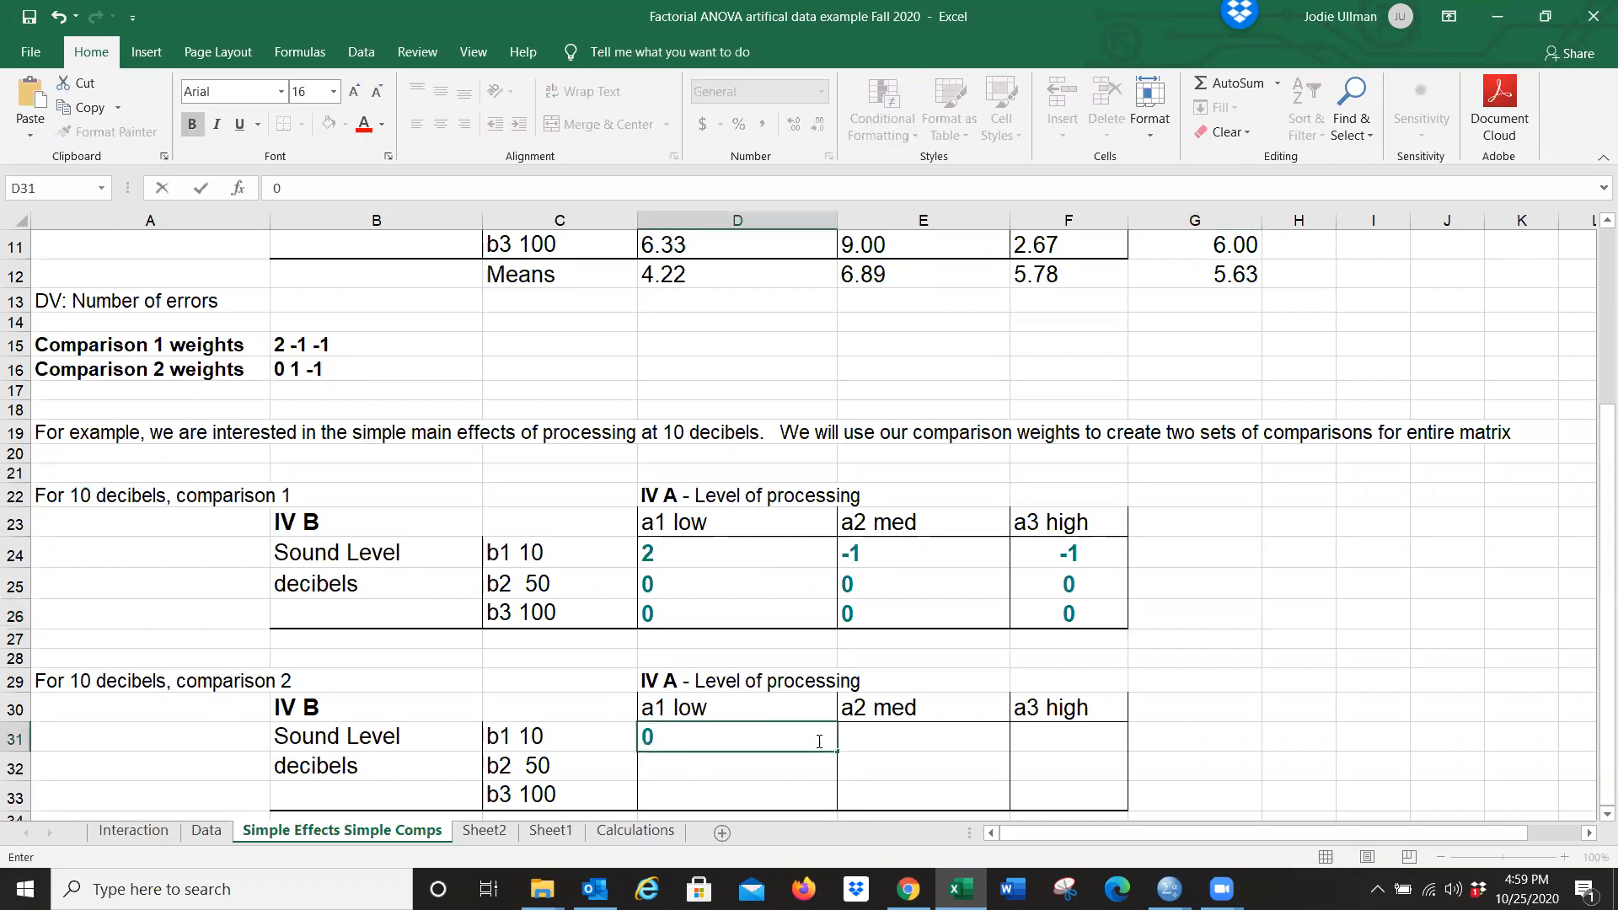
pyautogui.click(881, 737)
pyautogui.write('1')
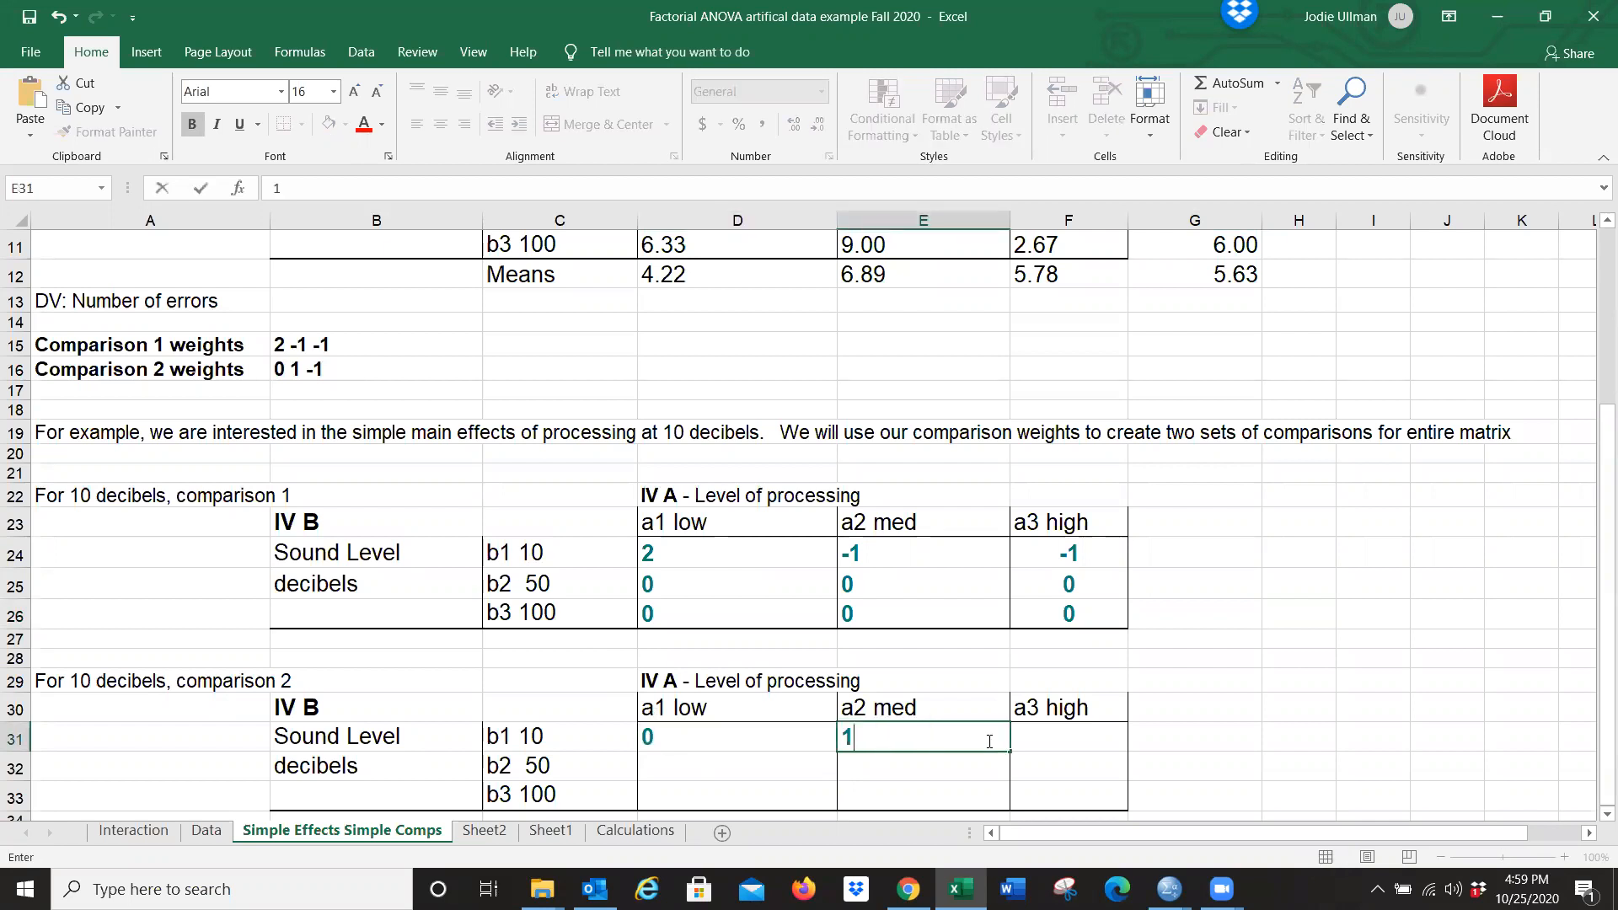
pyautogui.click(1056, 749)
pyautogui.write('-1')
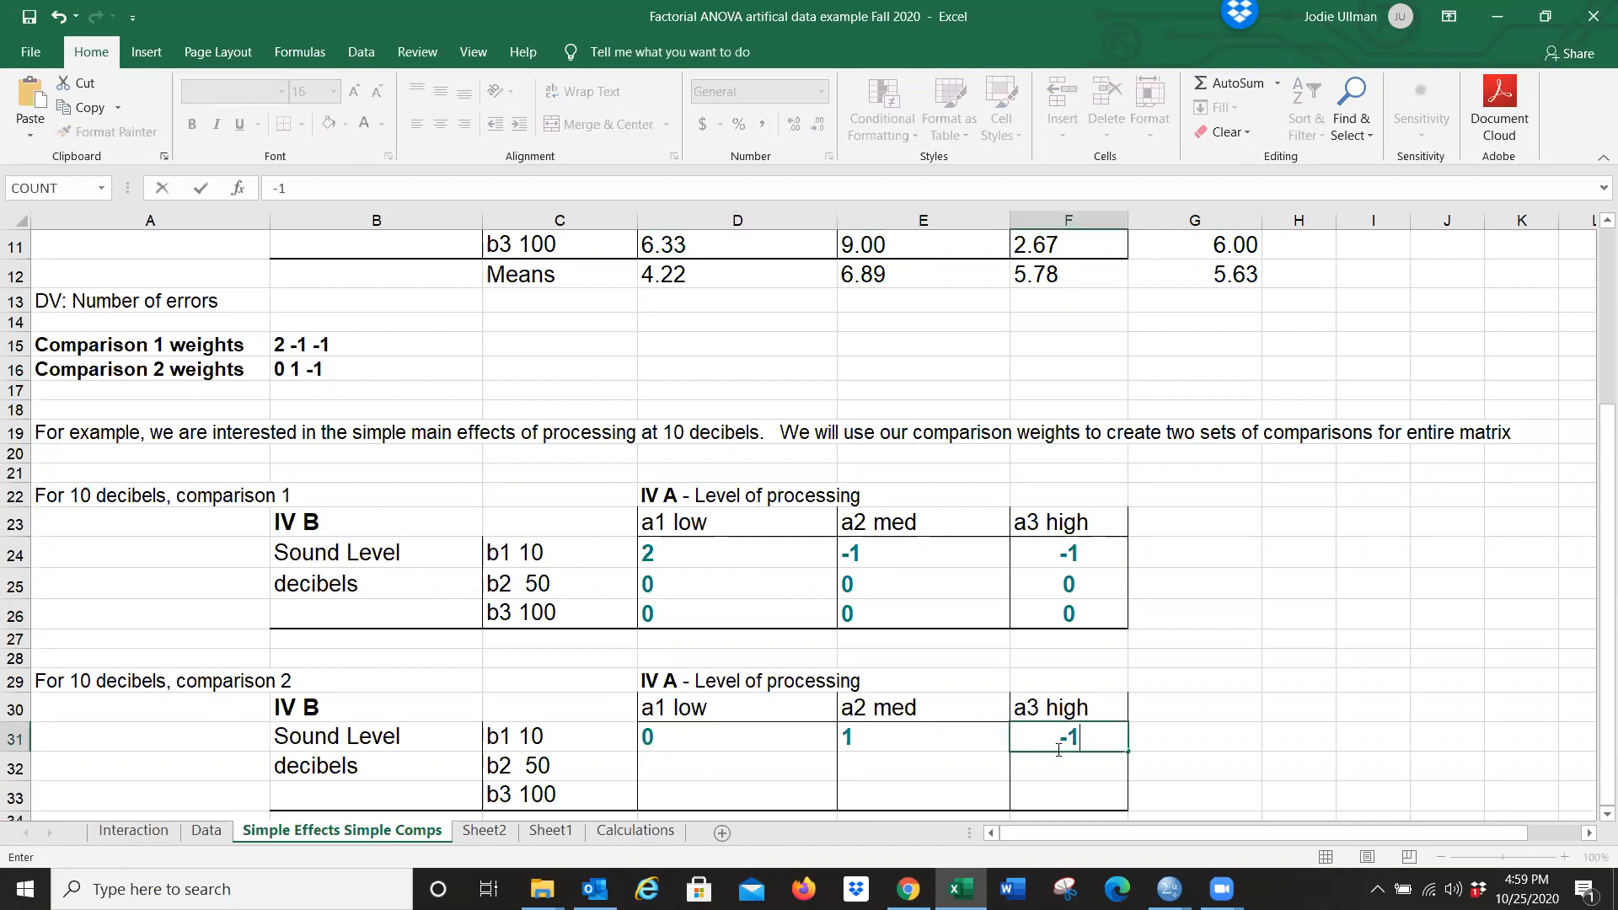
# Fill the b2 50 row (D32:F32) of the comparison 2 table with 0 for all three processing levels.
pyautogui.click(742, 762)
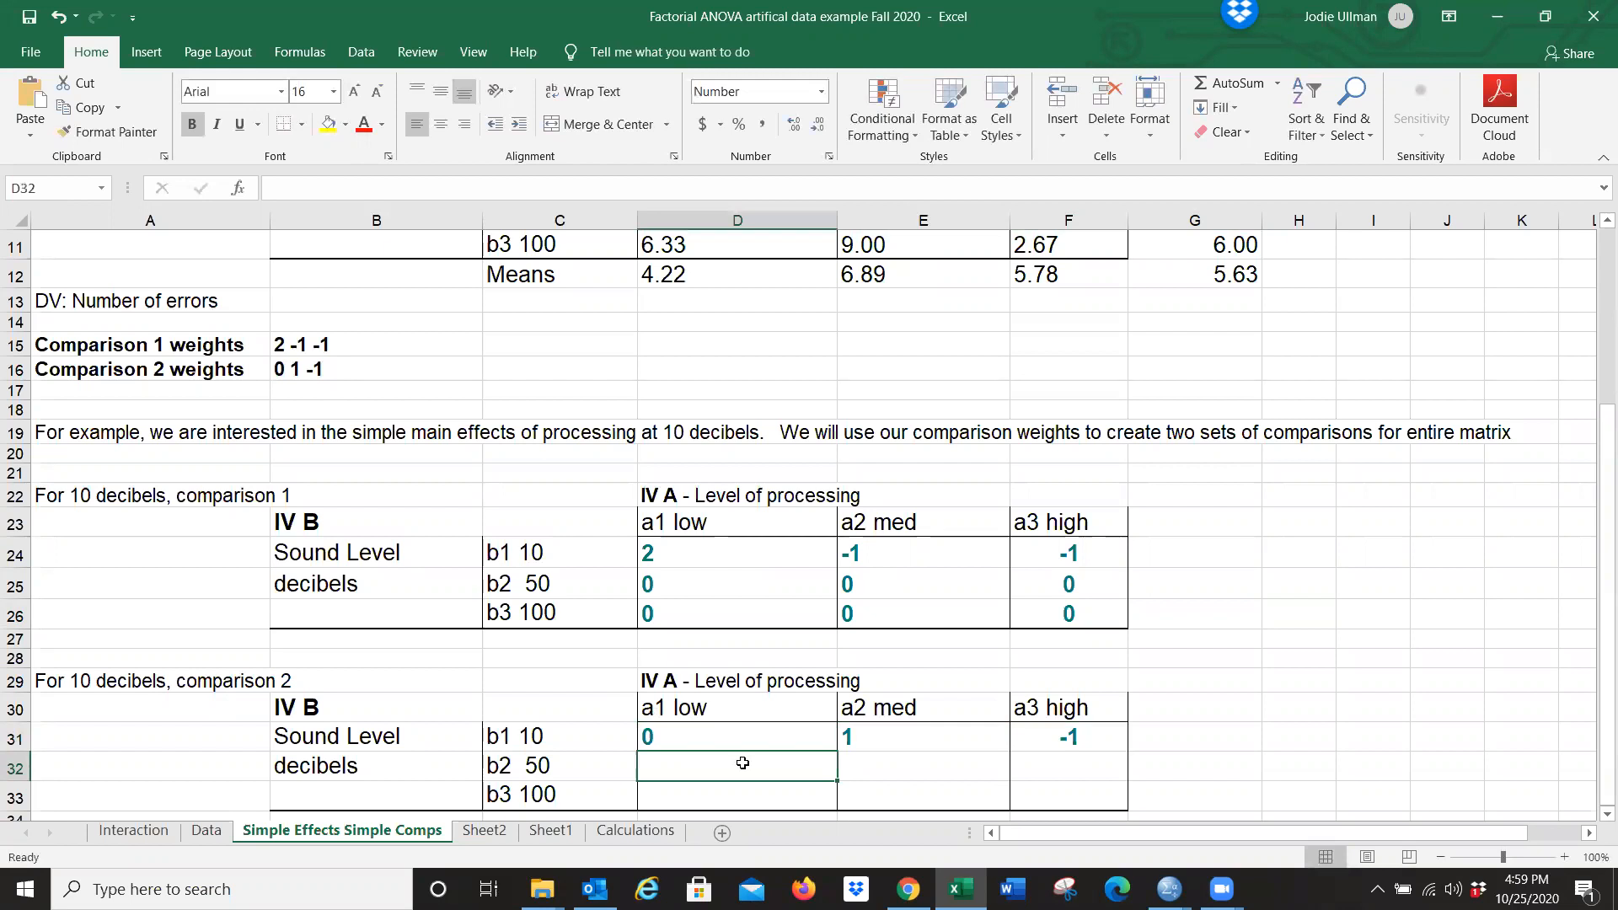
pyautogui.write('0')
pyautogui.click(893, 762)
pyautogui.write('0')
pyautogui.click(1043, 762)
pyautogui.write('0')
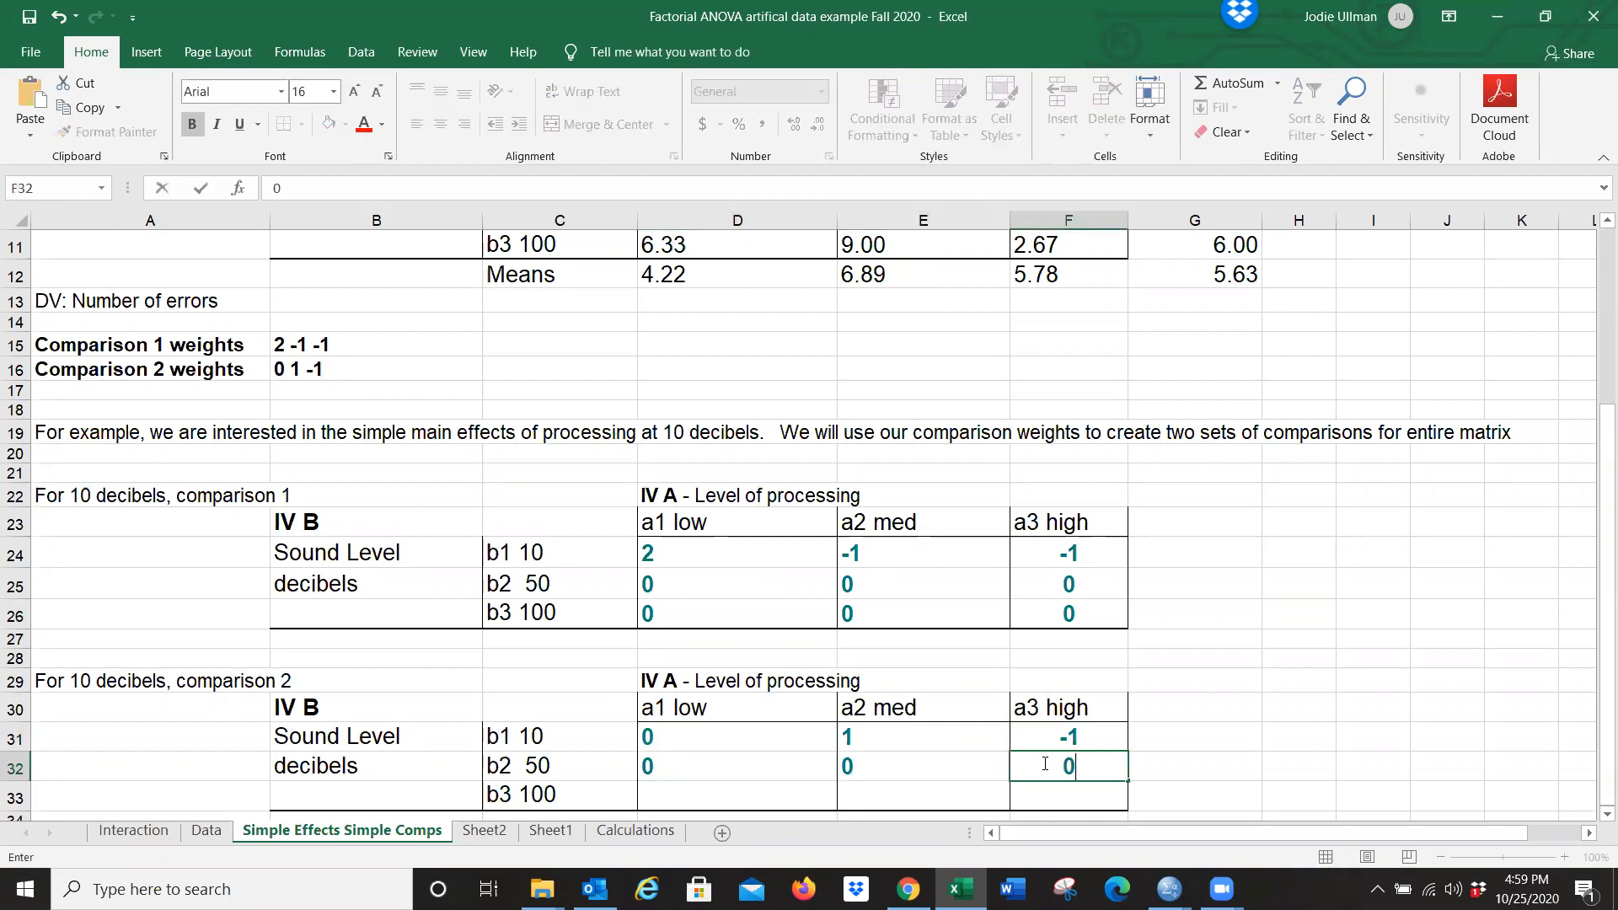
# Fill the b3 100 row (D33:F33) of the comparison 2 table with 0 for all three processing levels.
pyautogui.click(707, 797)
pyautogui.write('0')
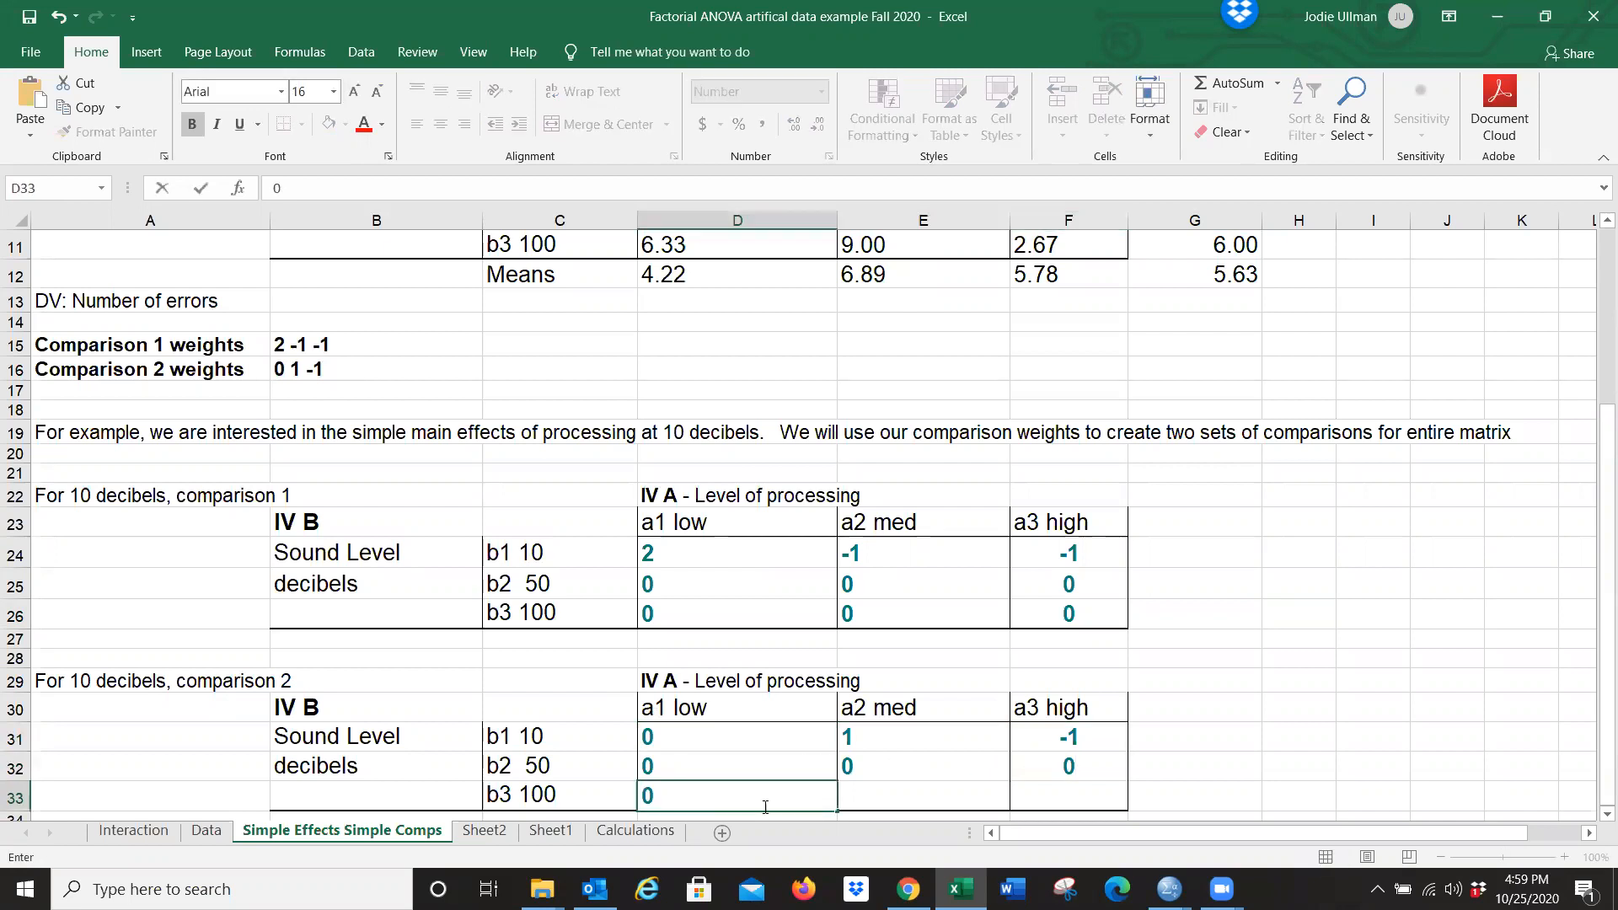
pyautogui.click(865, 795)
pyautogui.write('0')
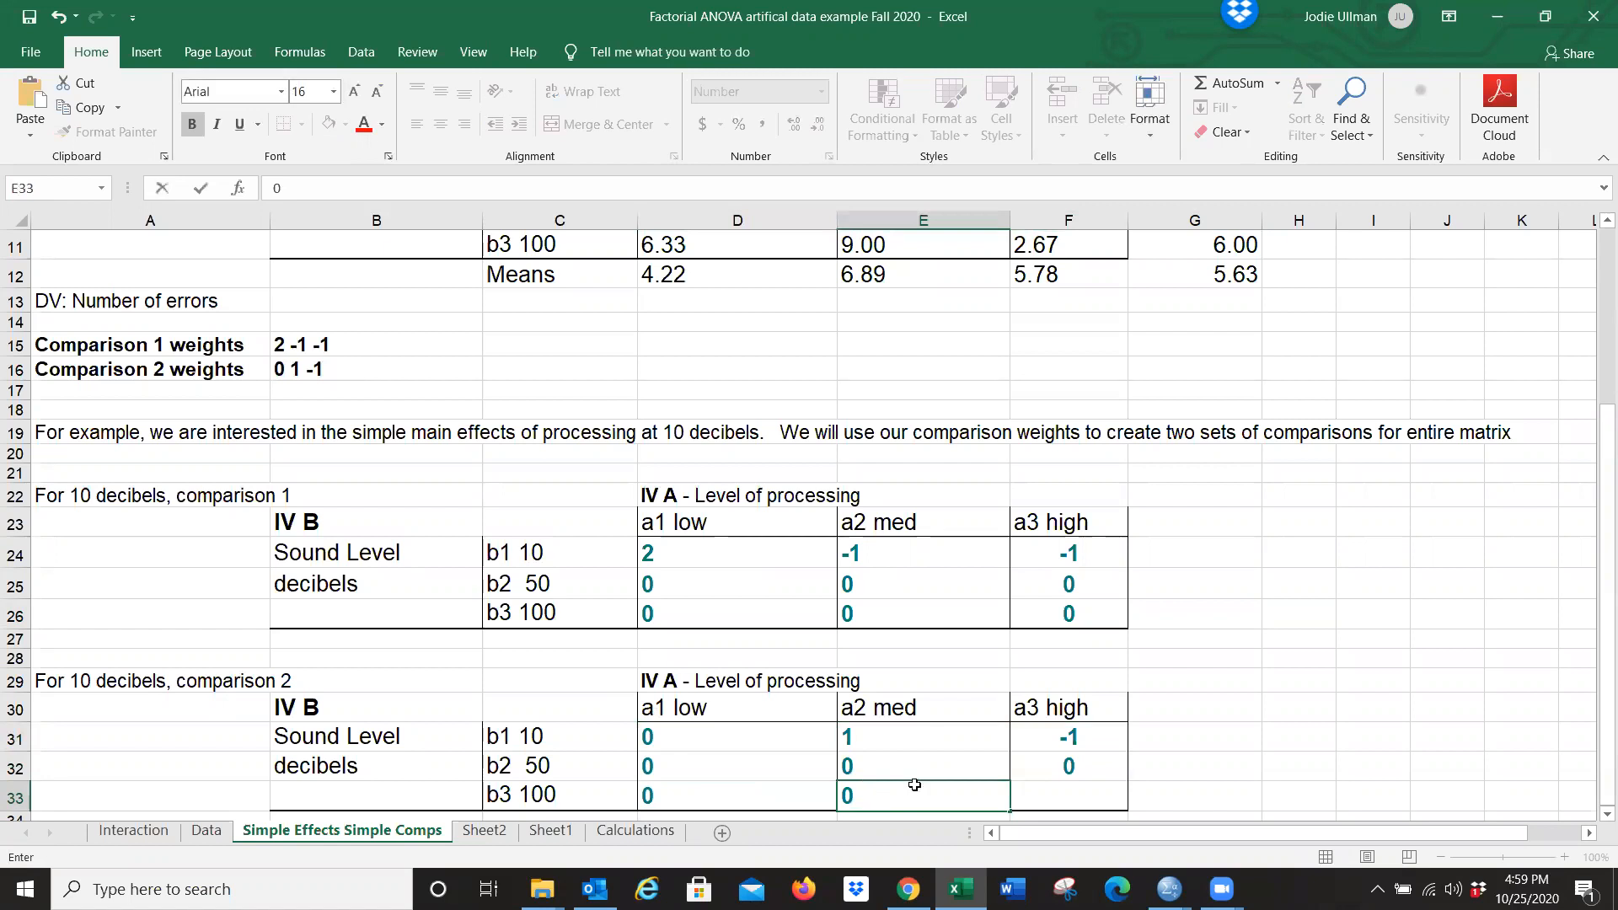
pyautogui.click(1042, 792)
pyautogui.write('0')
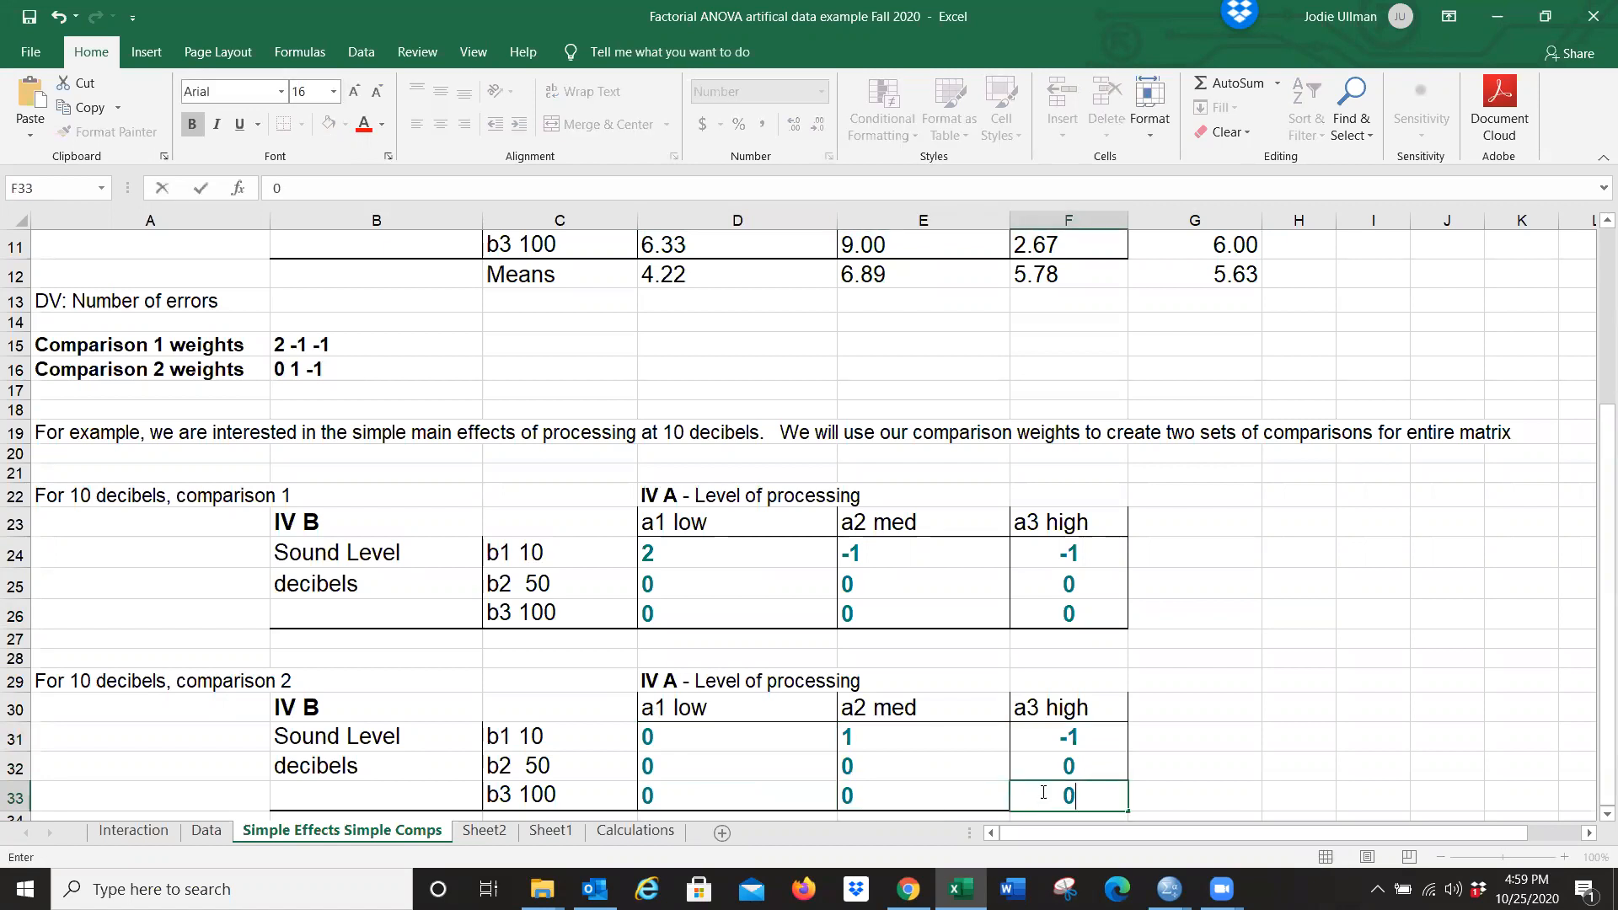
pyautogui.click(1399, 679)
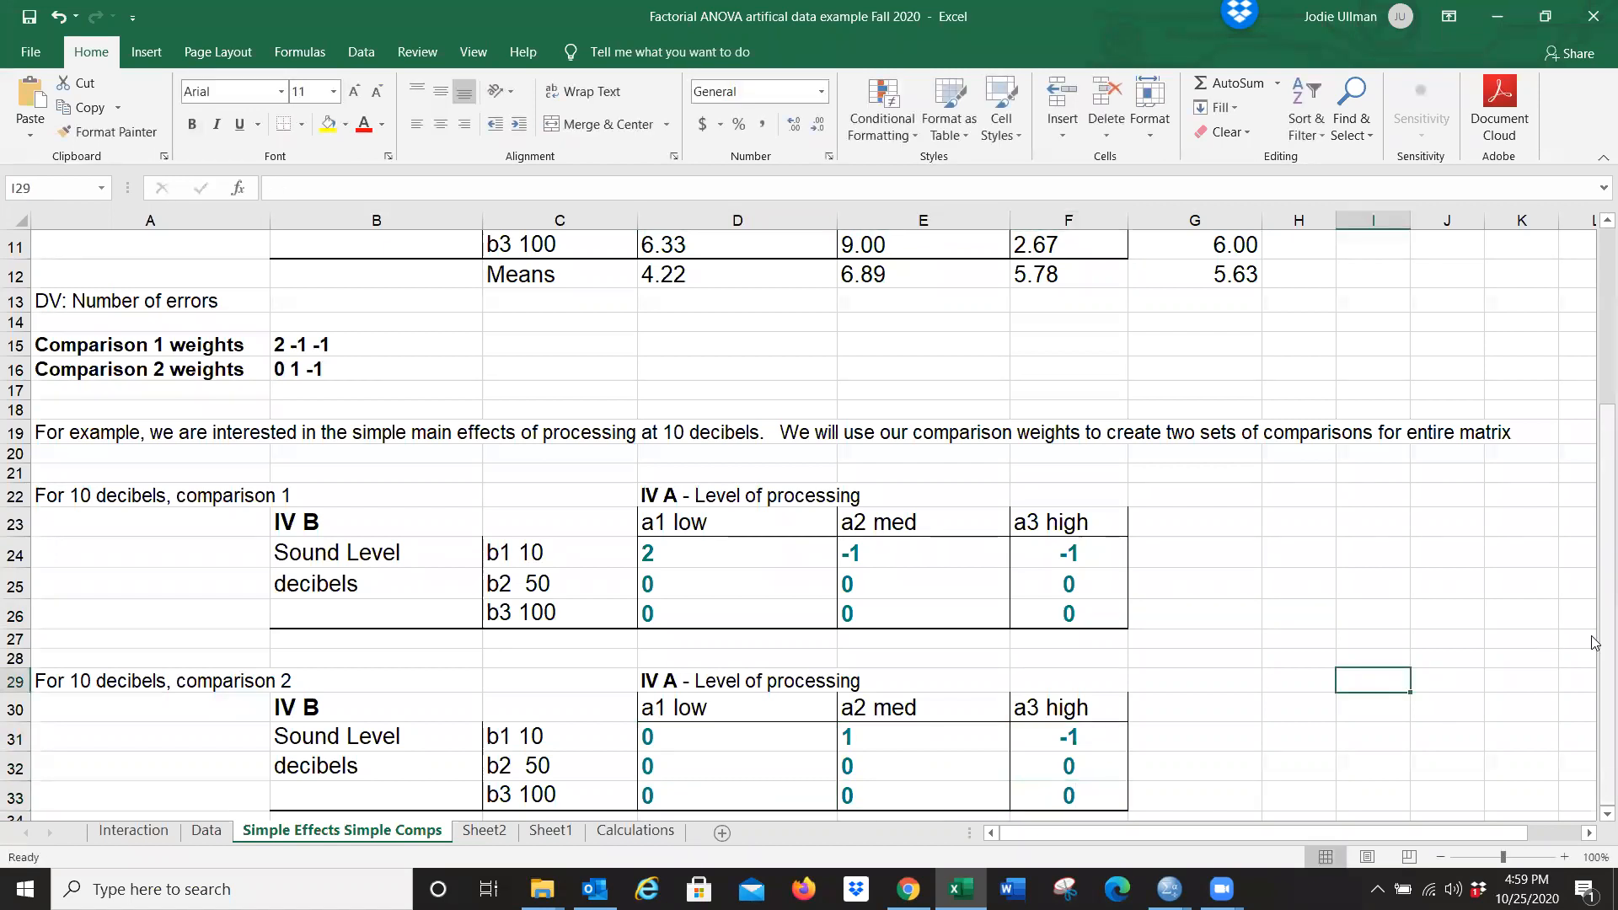
pyautogui.moveTo(1592, 637); pyautogui.dragTo(1593, 640)
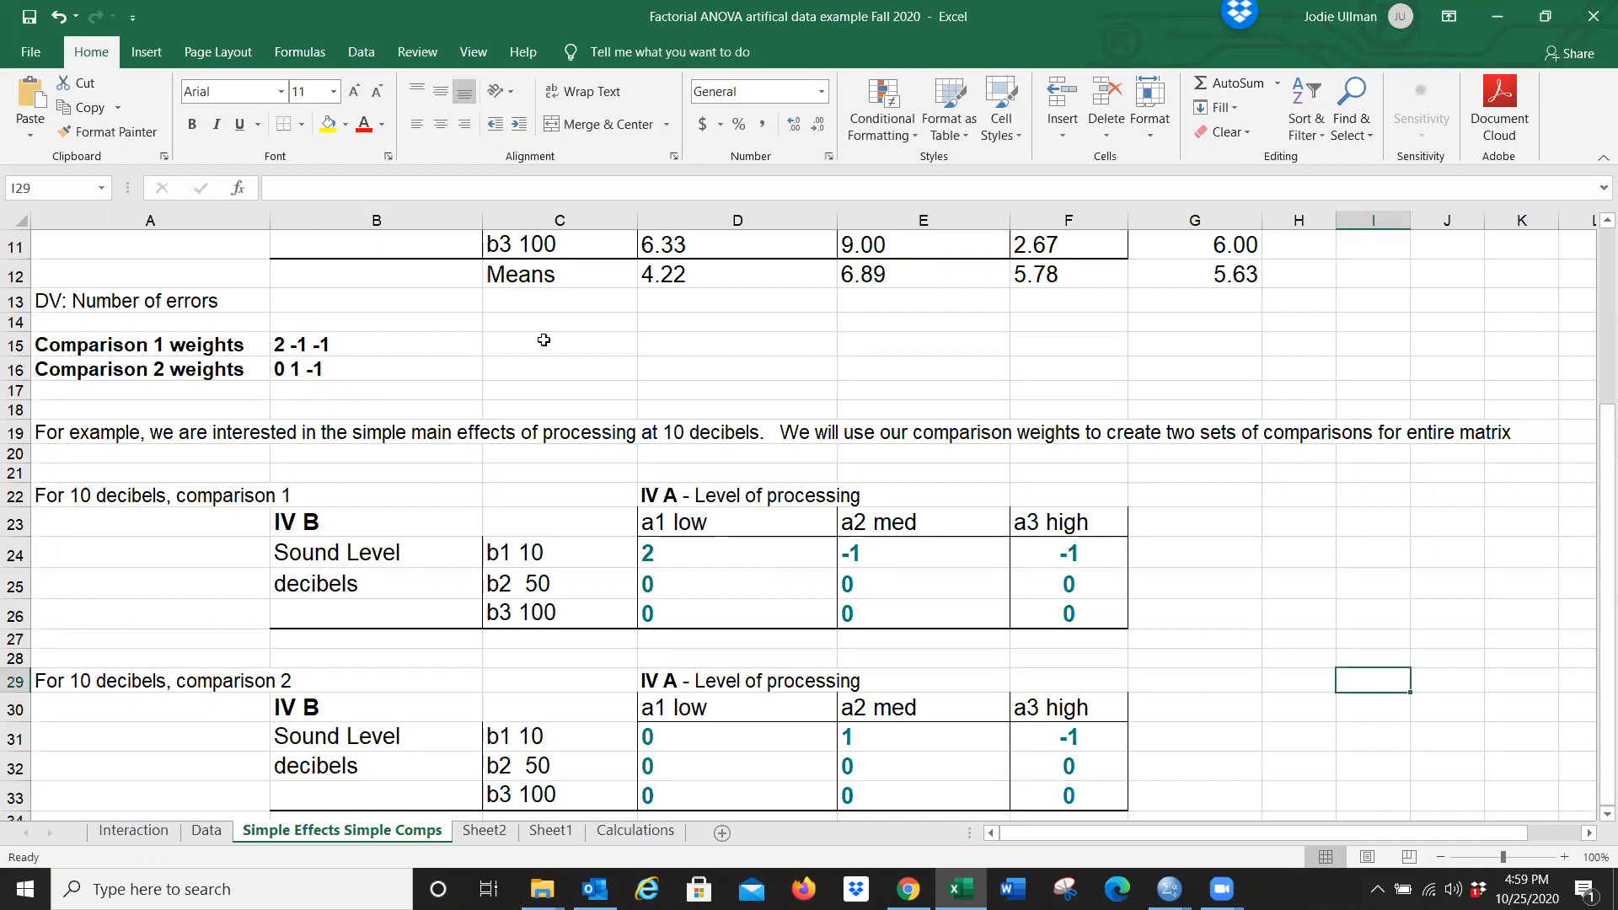
pyautogui.moveTo(1595, 600); pyautogui.dragTo(1593, 534)
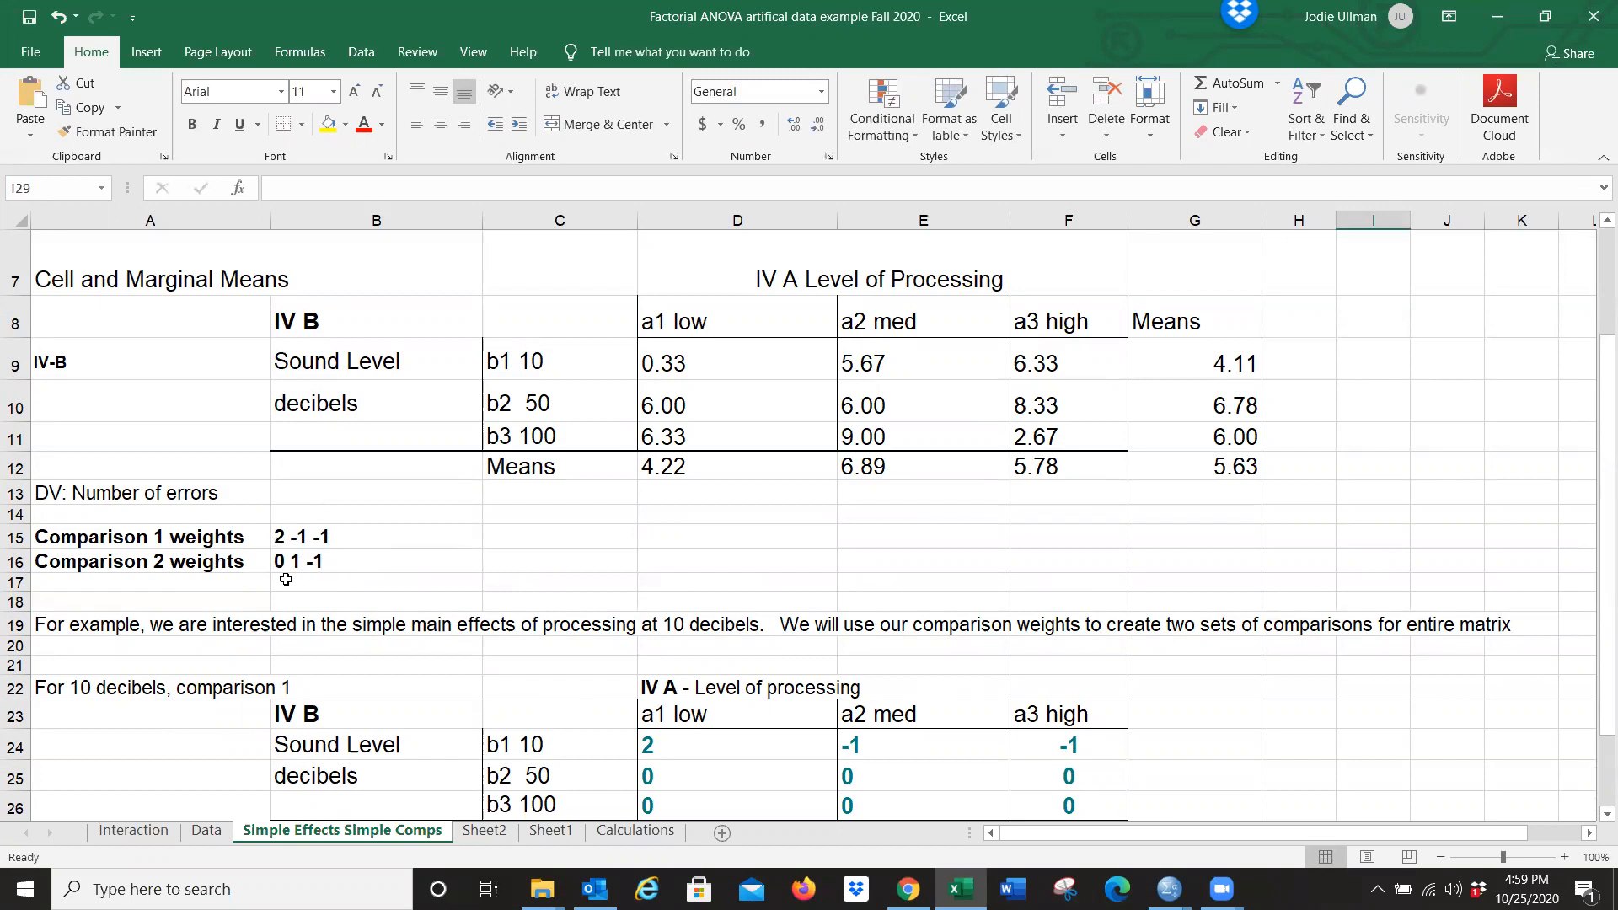
pyautogui.click(799, 285)
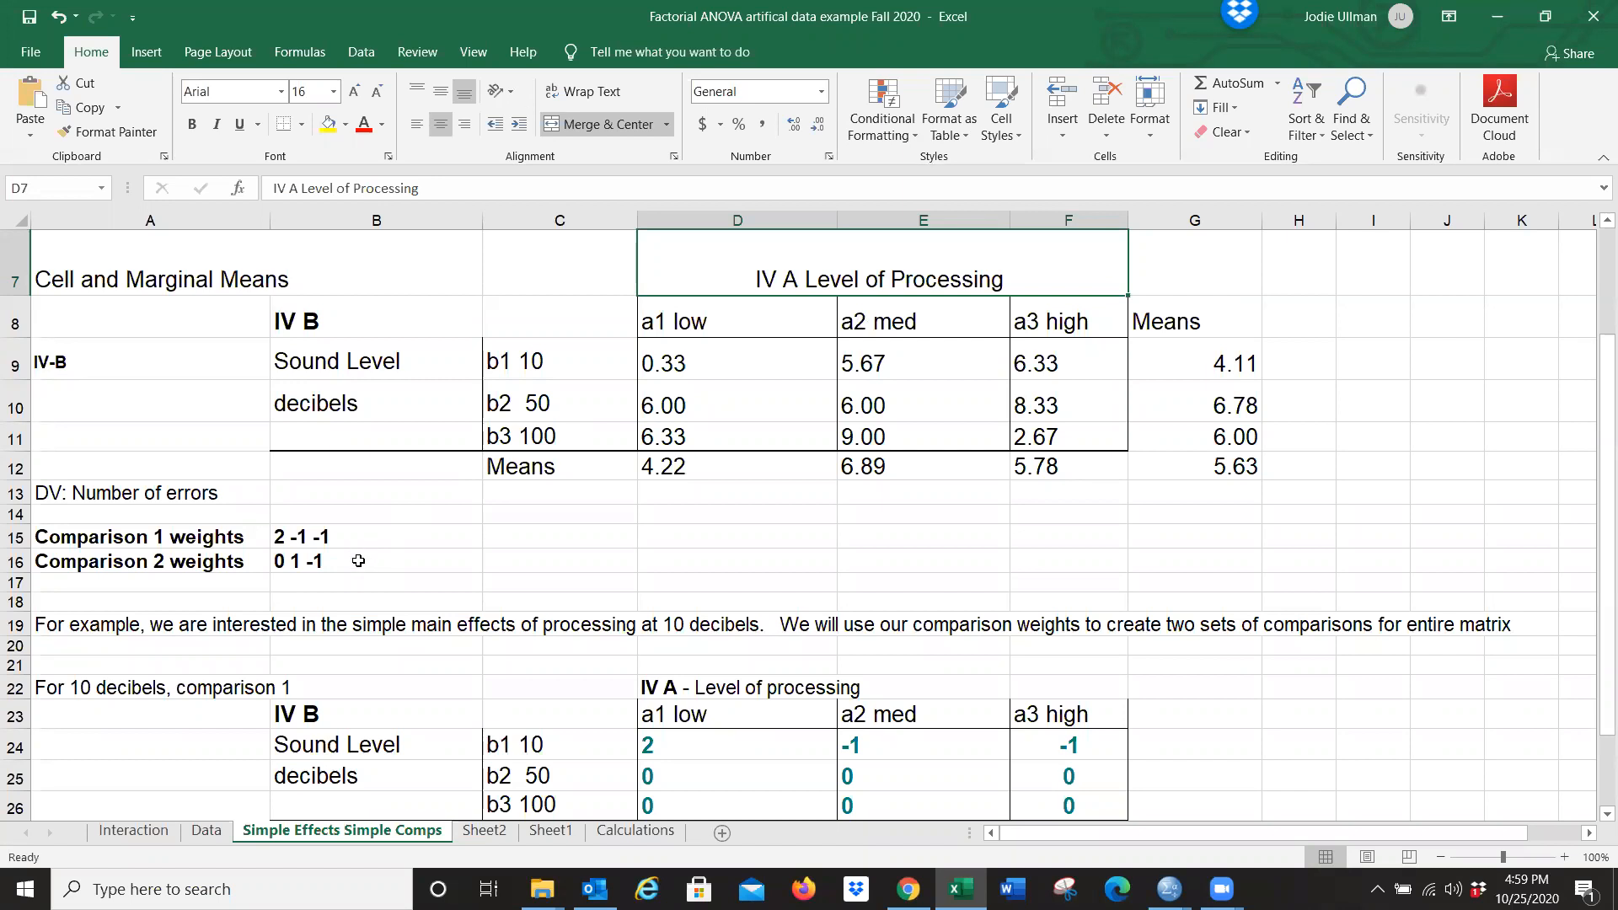
# Clear all weights from the comparison 1 table (D24:F26).
pyautogui.moveTo(1593, 502); pyautogui.dragTo(1594, 572)
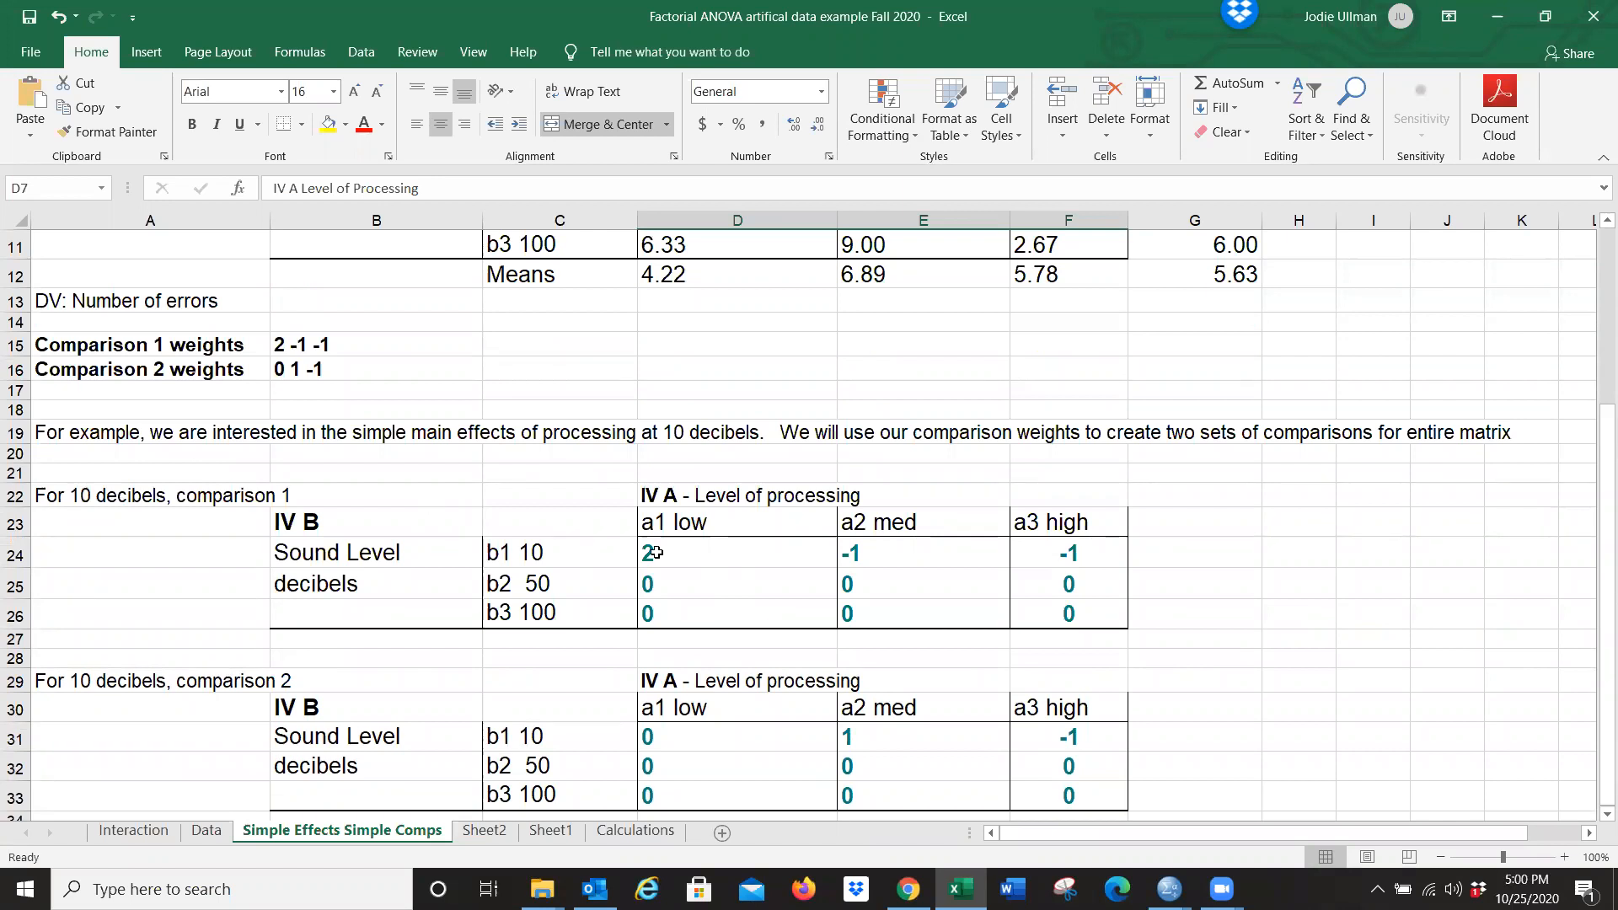
pyautogui.moveTo(665, 553); pyautogui.dragTo(692, 602)
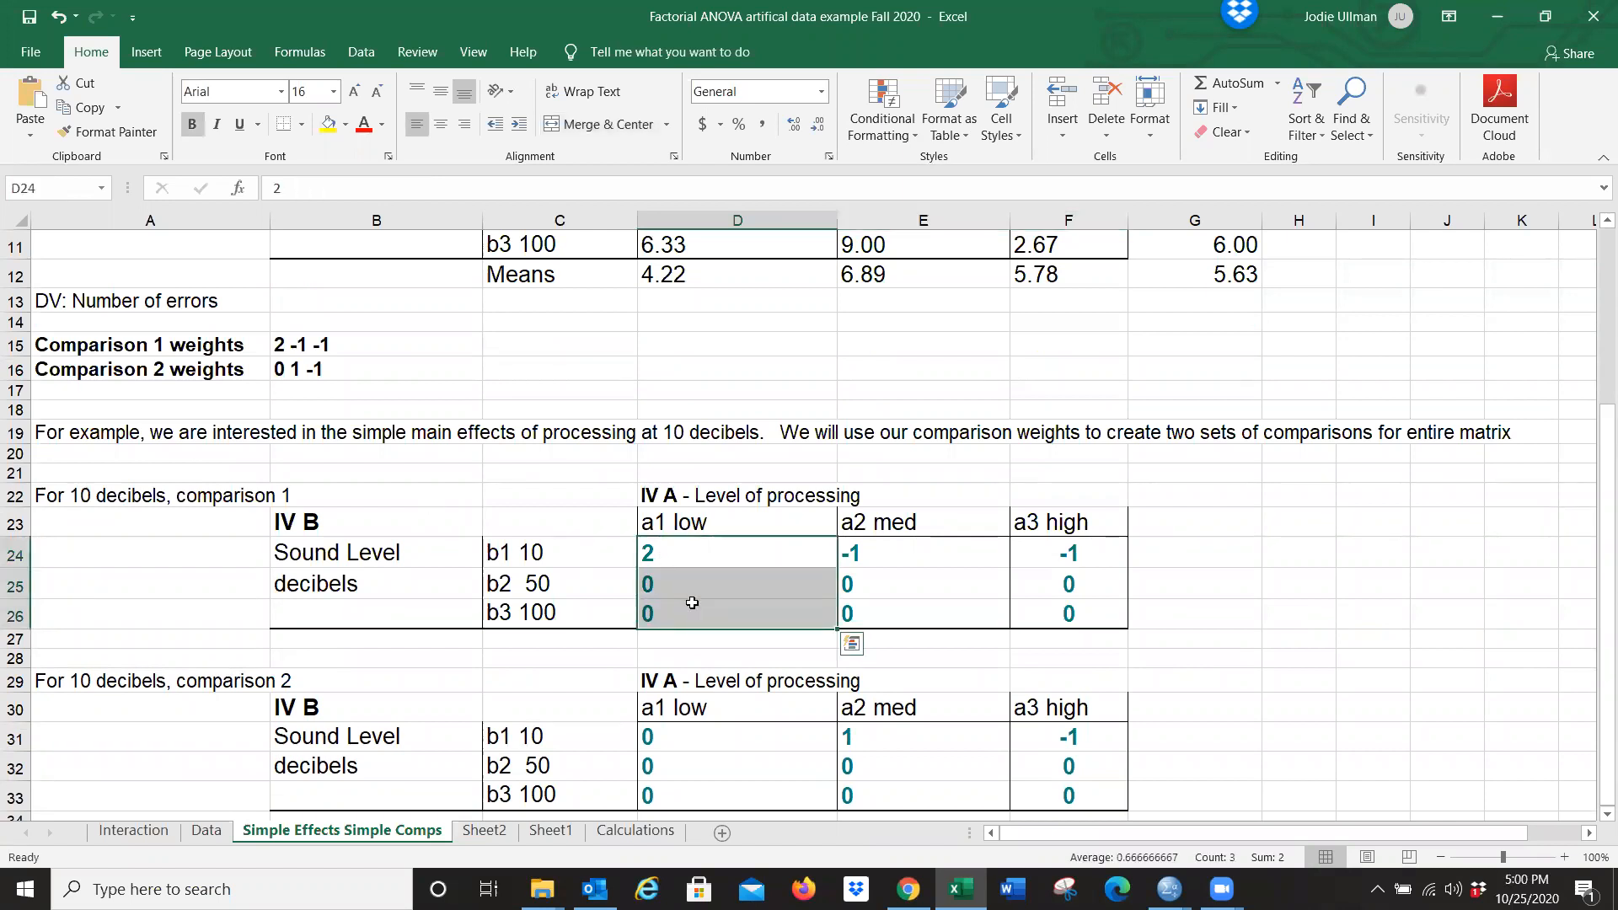
pyautogui.press('Delete')
pyautogui.moveTo(885, 553); pyautogui.dragTo(884, 605)
pyautogui.press('Delete')
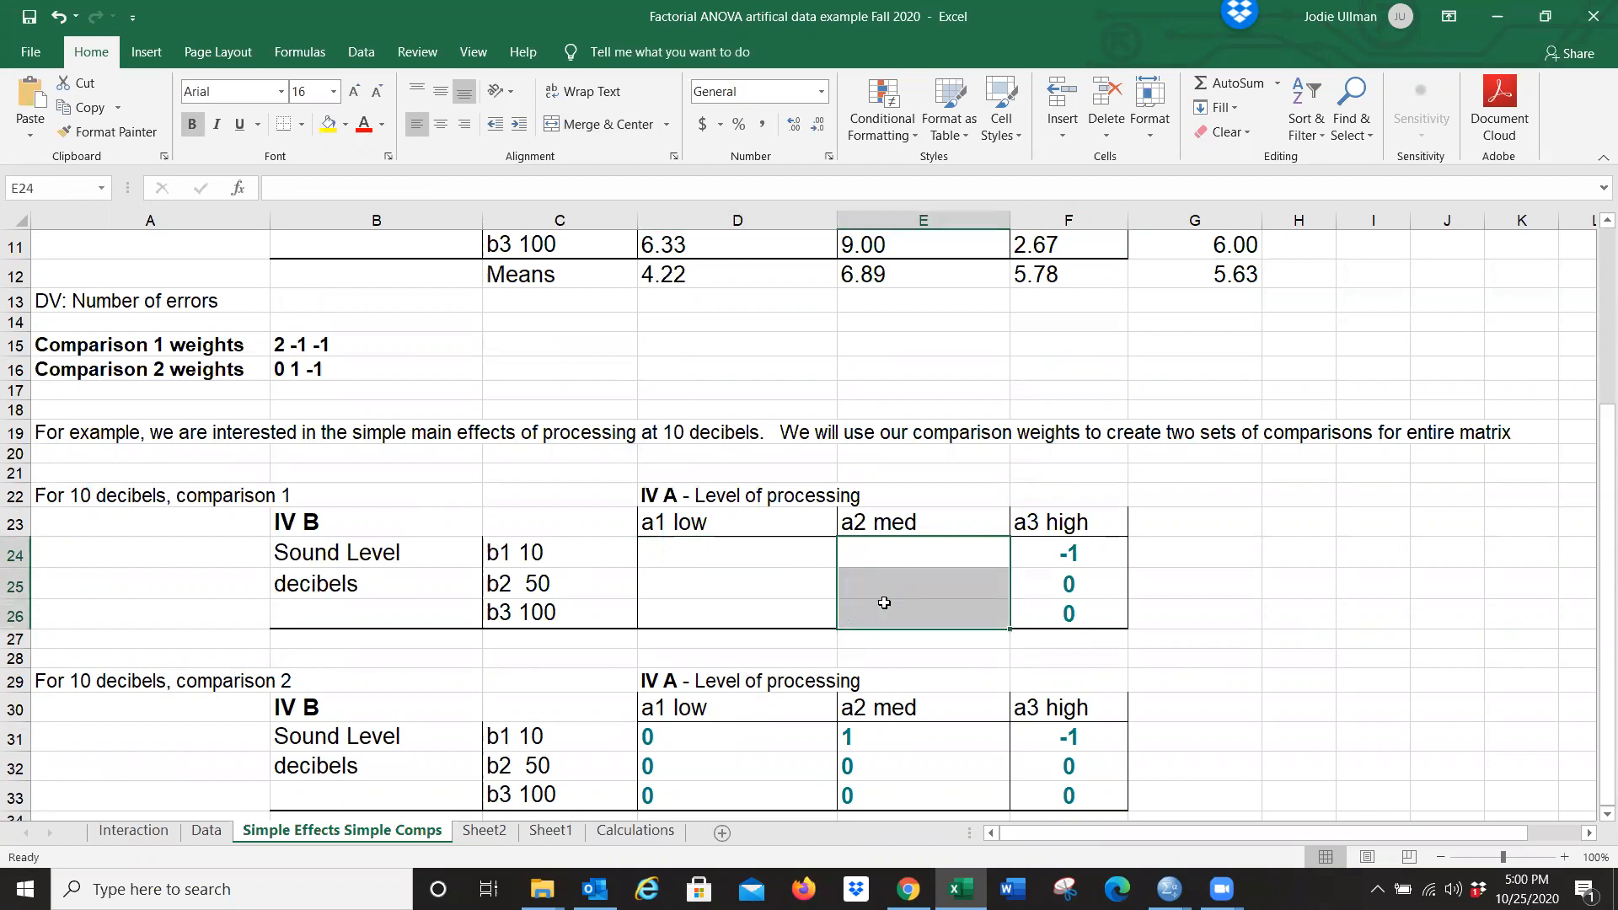
pyautogui.moveTo(1052, 551); pyautogui.dragTo(1045, 602)
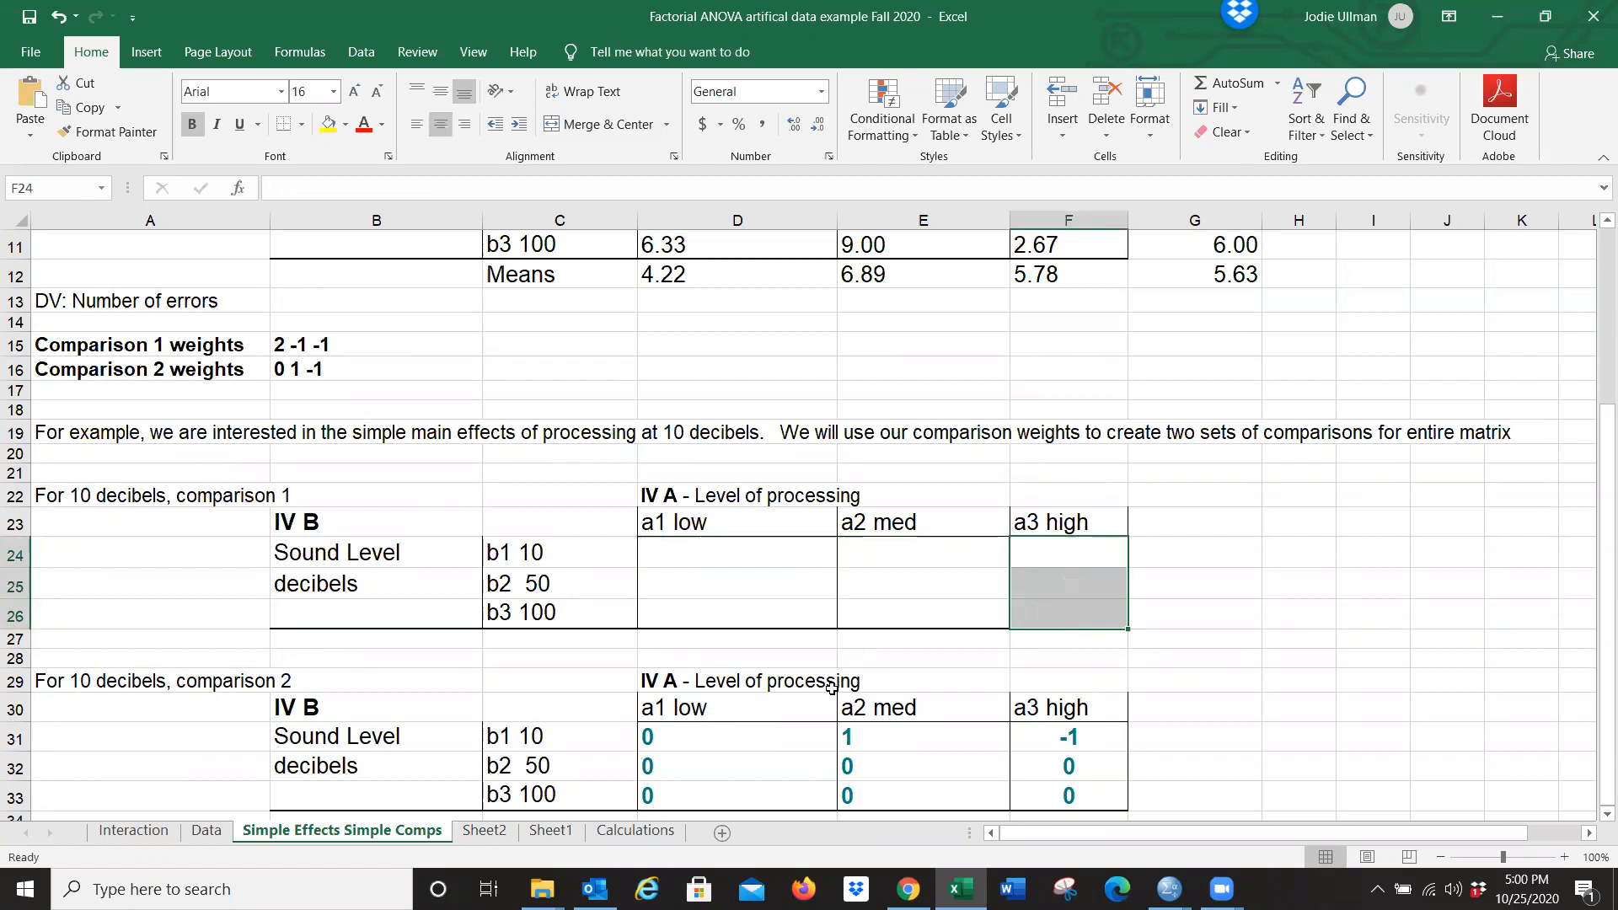
# Clear all weights from the comparison 2 table (D31:F33).
pyautogui.moveTo(708, 729); pyautogui.dragTo(709, 784)
pyautogui.press('Delete')
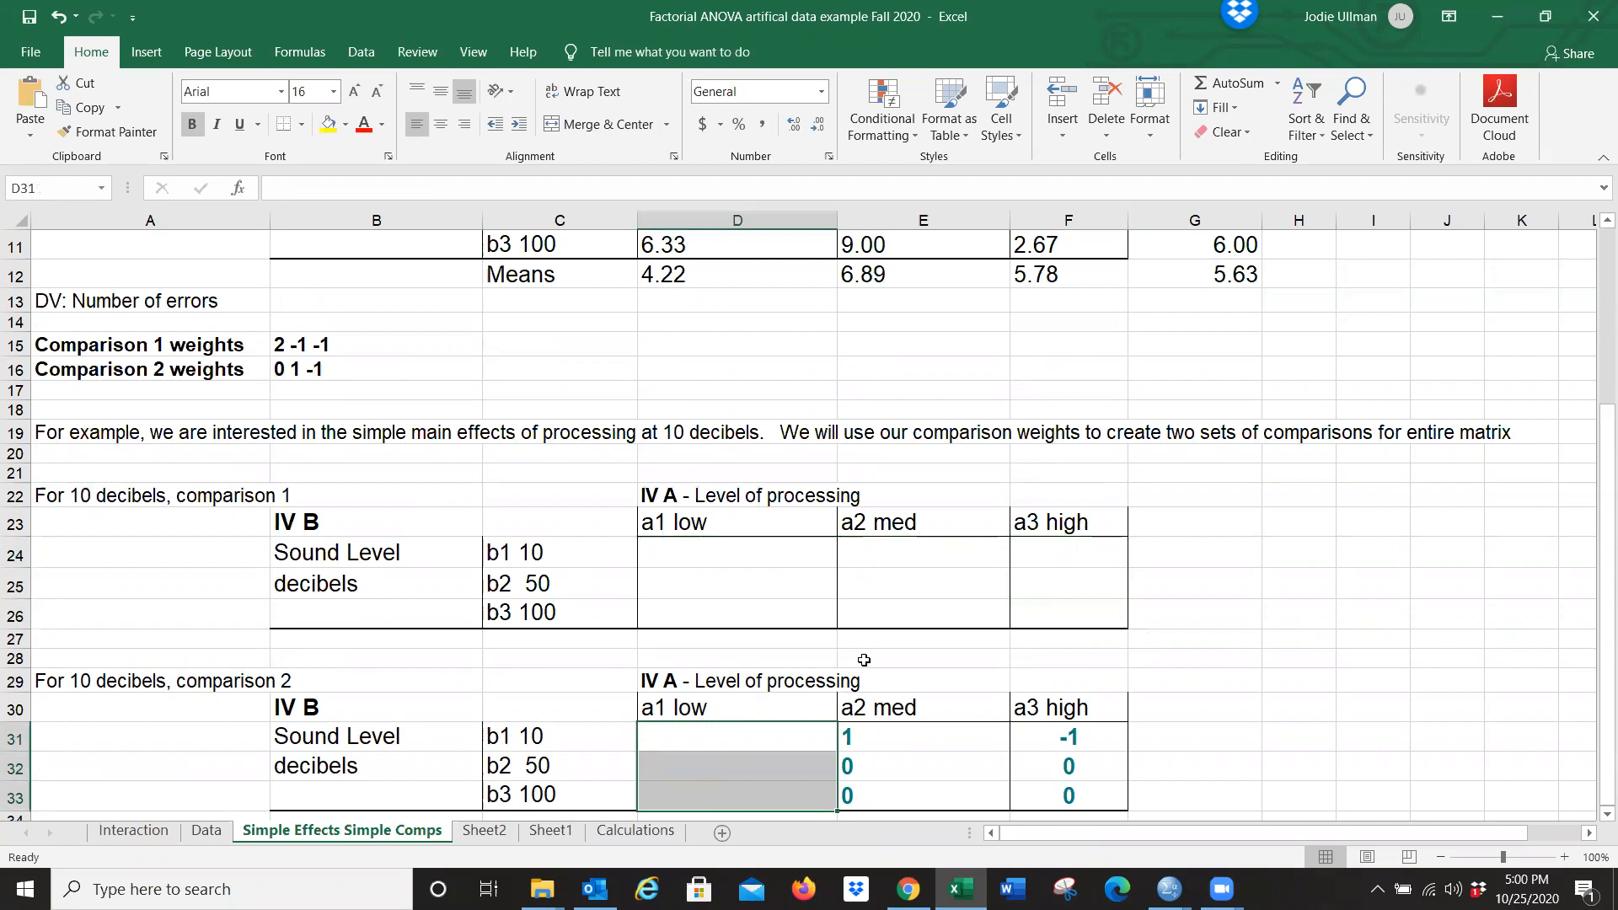
pyautogui.moveTo(881, 737)
pyautogui.mouseDown()
pyautogui.moveTo(872, 814)
pyautogui.moveTo(874, 744)
pyautogui.mouseUp()
pyautogui.press('Delete')
pyautogui.moveTo(1035, 685); pyautogui.dragTo(1039, 727)
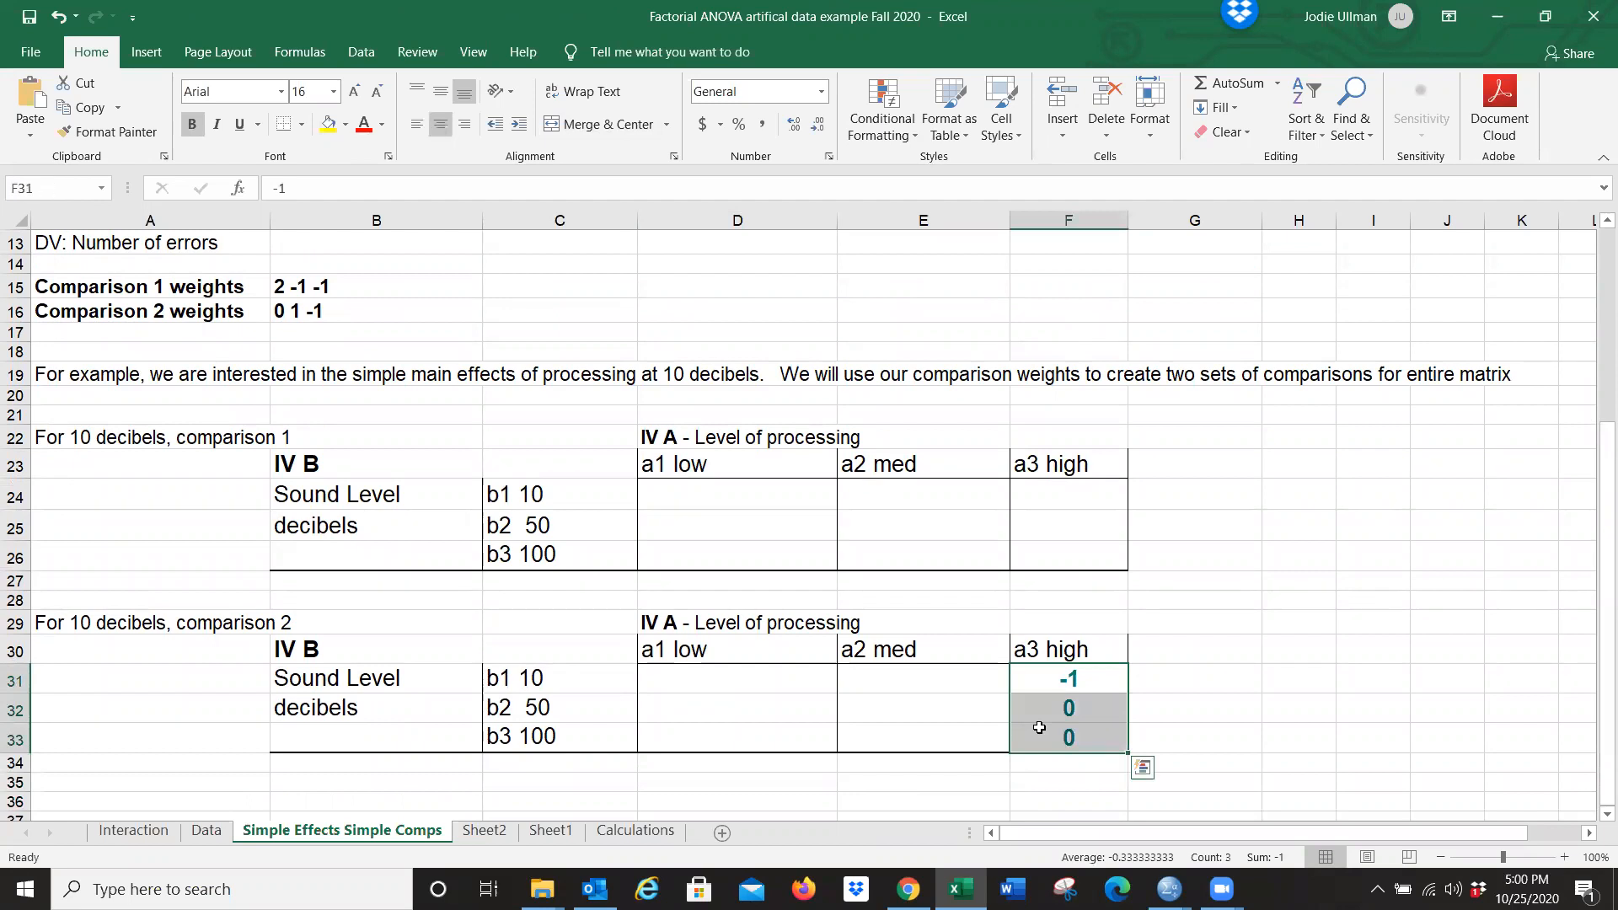
pyautogui.press('Delete')
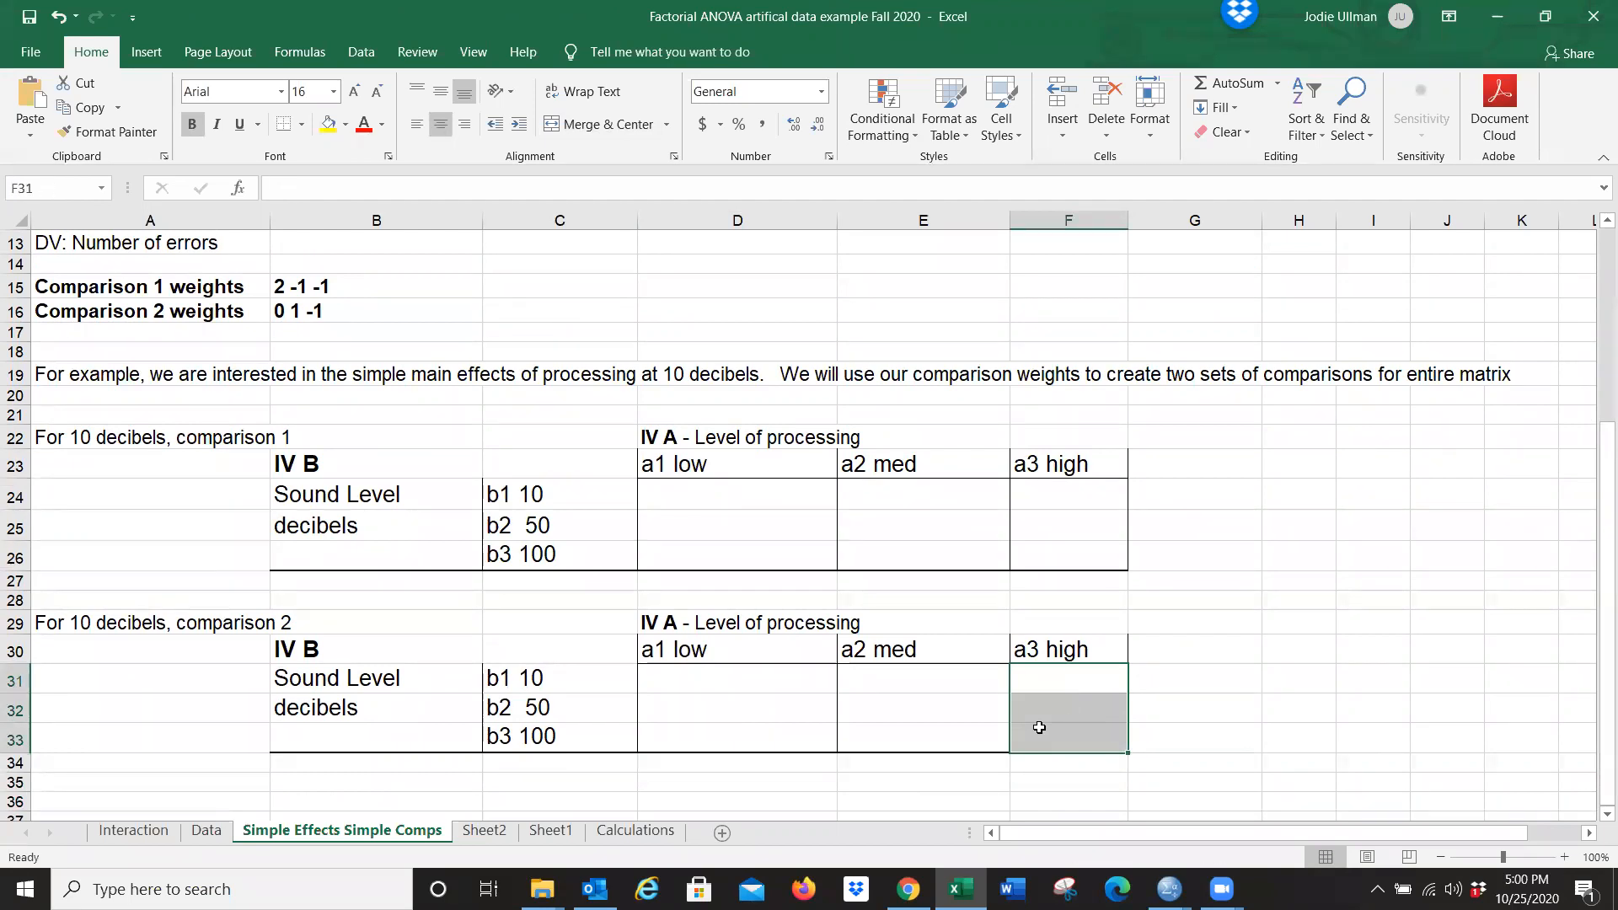
# Change the first comparison table's label in A22 to "For 50 decibels, comparison 1".
pyautogui.click(89, 439)
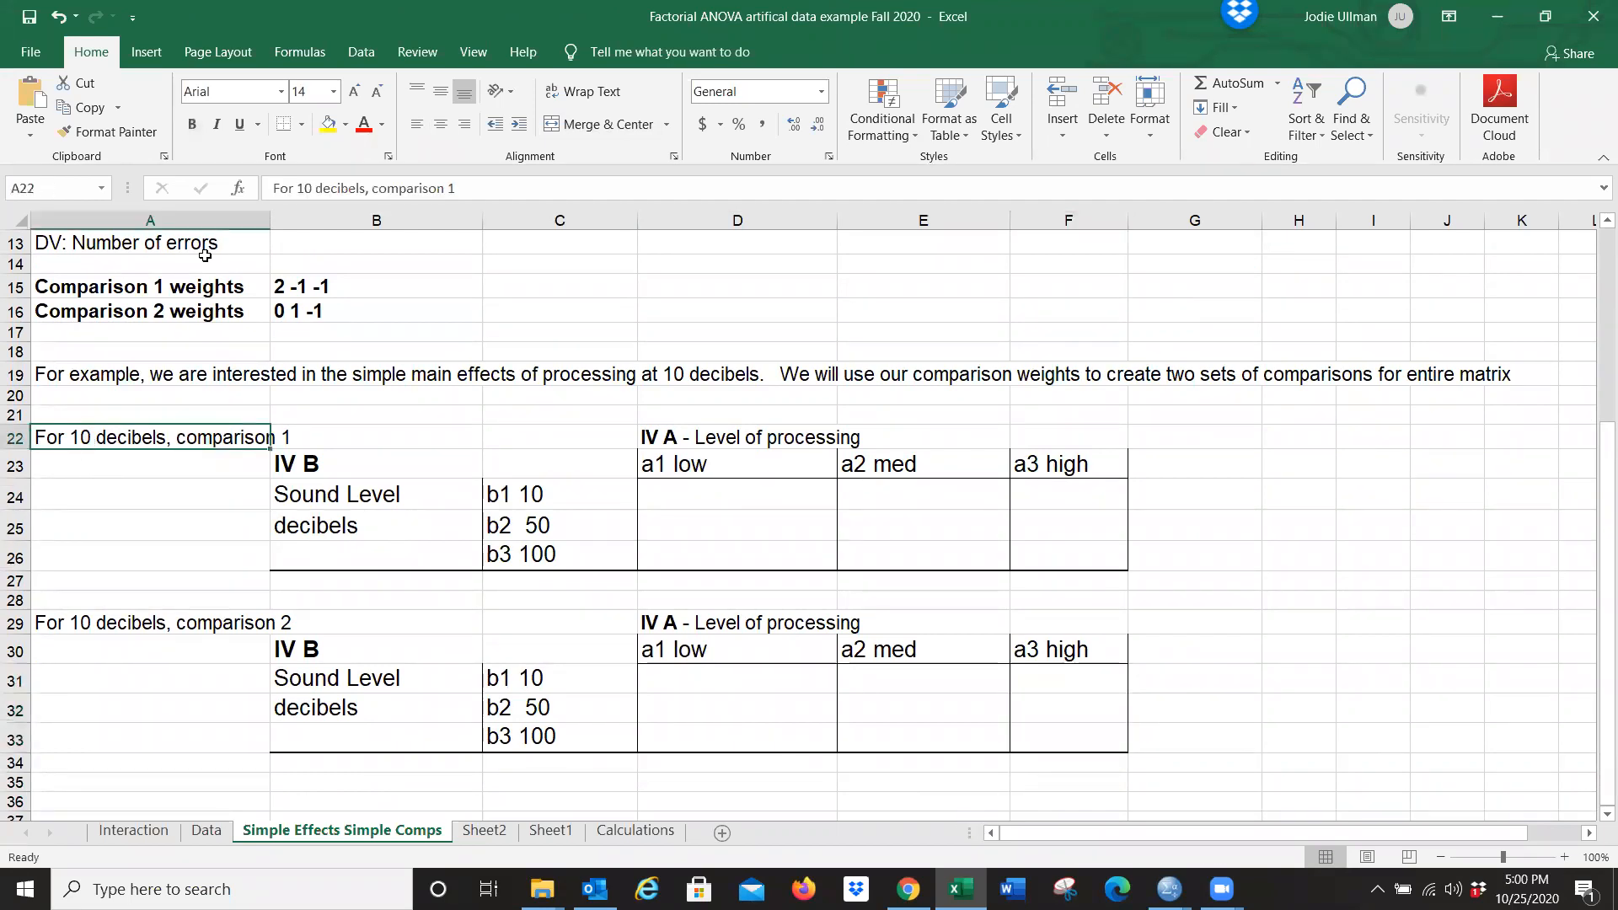
pyautogui.click(310, 190)
pyautogui.press('BackSpace')
pyautogui.press('BackSpace')
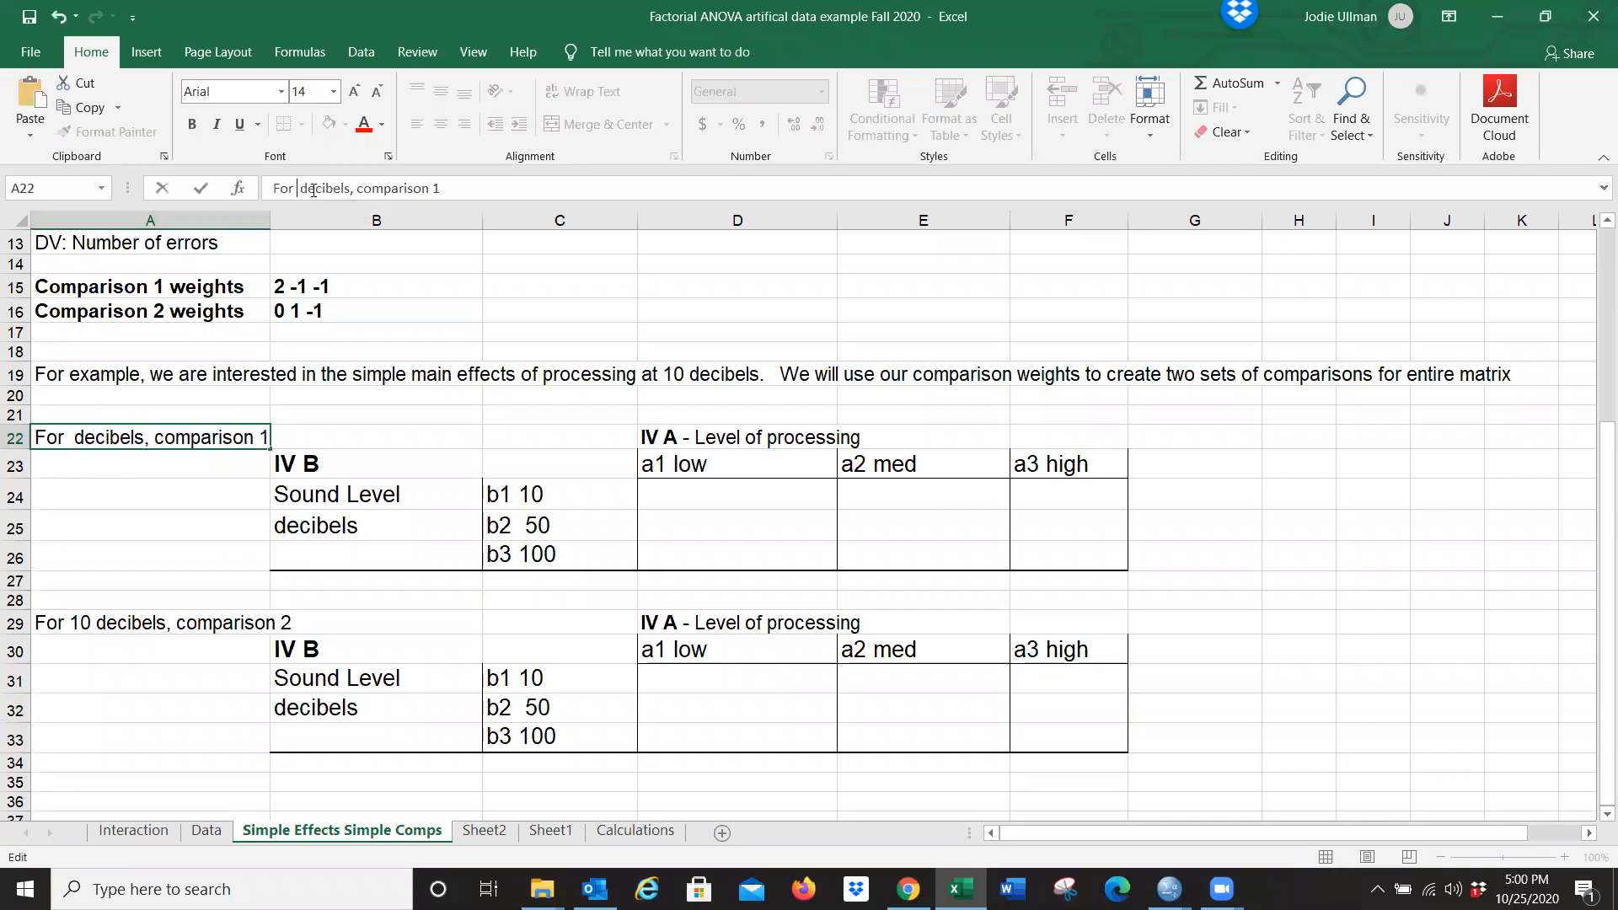
pyautogui.write('500')
pyautogui.press('BackSpace')
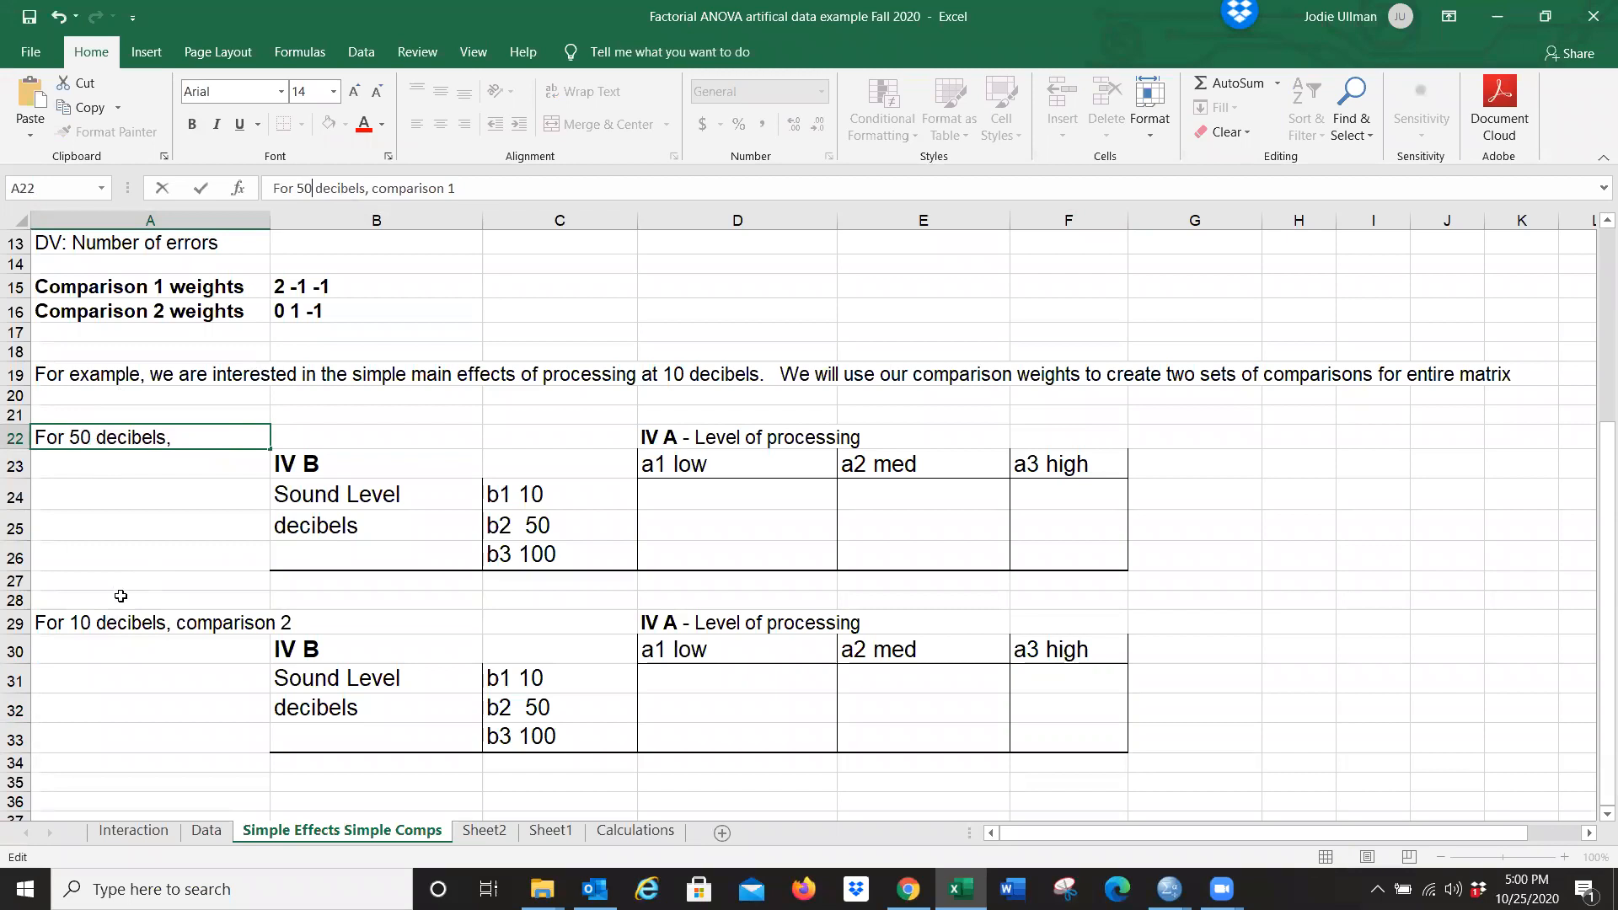
# Change the second comparison table's label in A29 to "For 50 decibels, comparison 2".
pyautogui.click(89, 628)
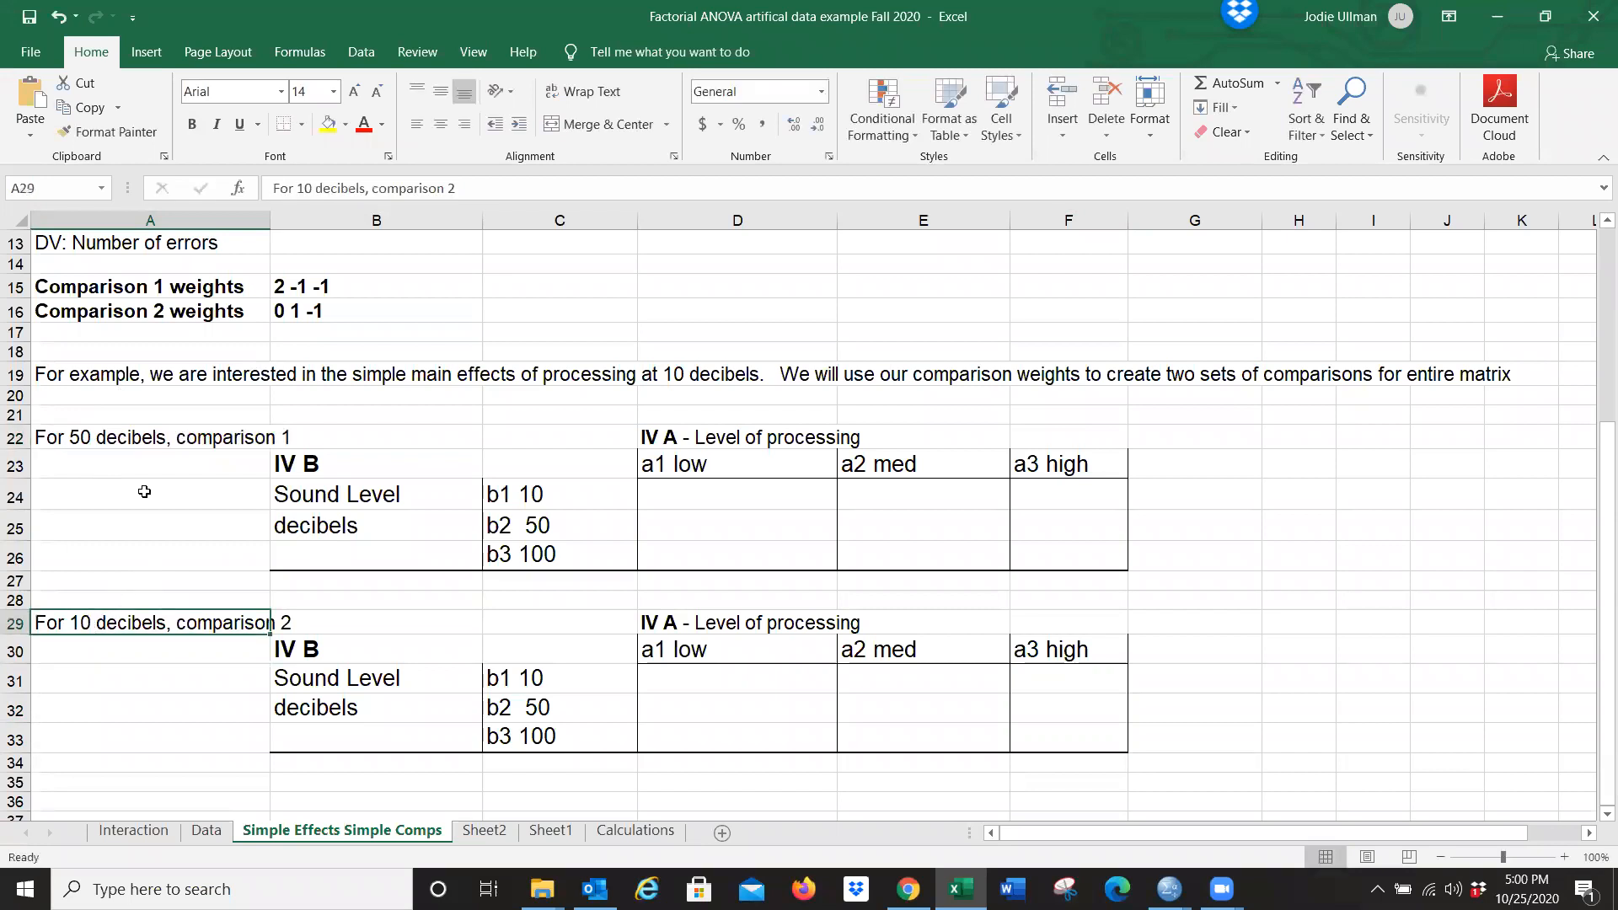
pyautogui.click(312, 187)
pyautogui.press('BackSpace')
pyautogui.press('BackSpace')
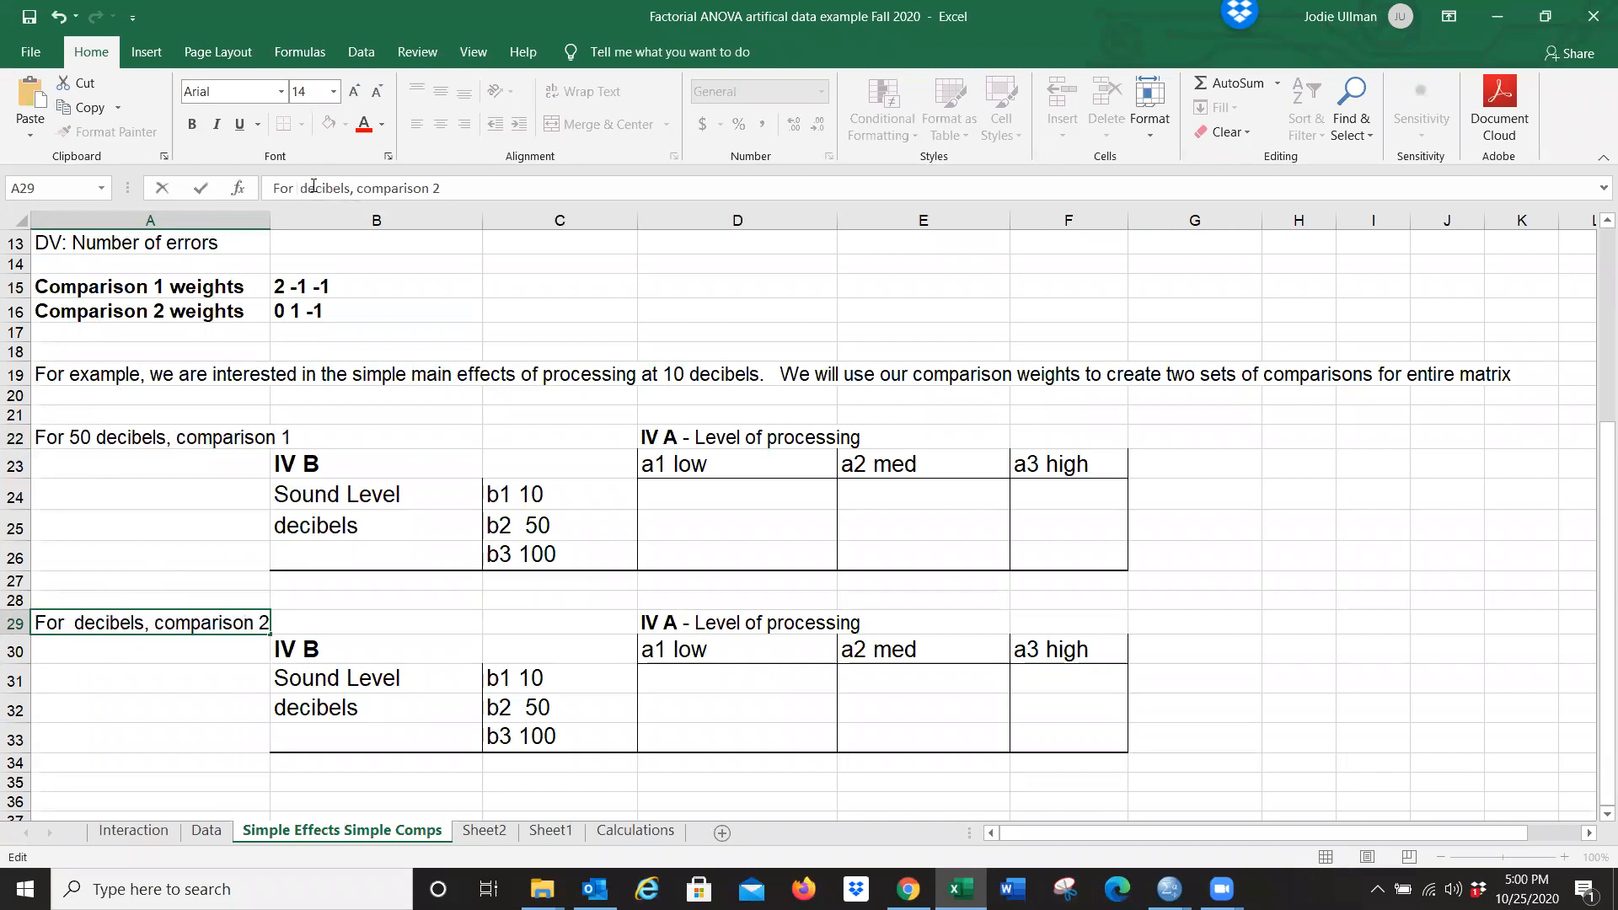
pyautogui.write('50')
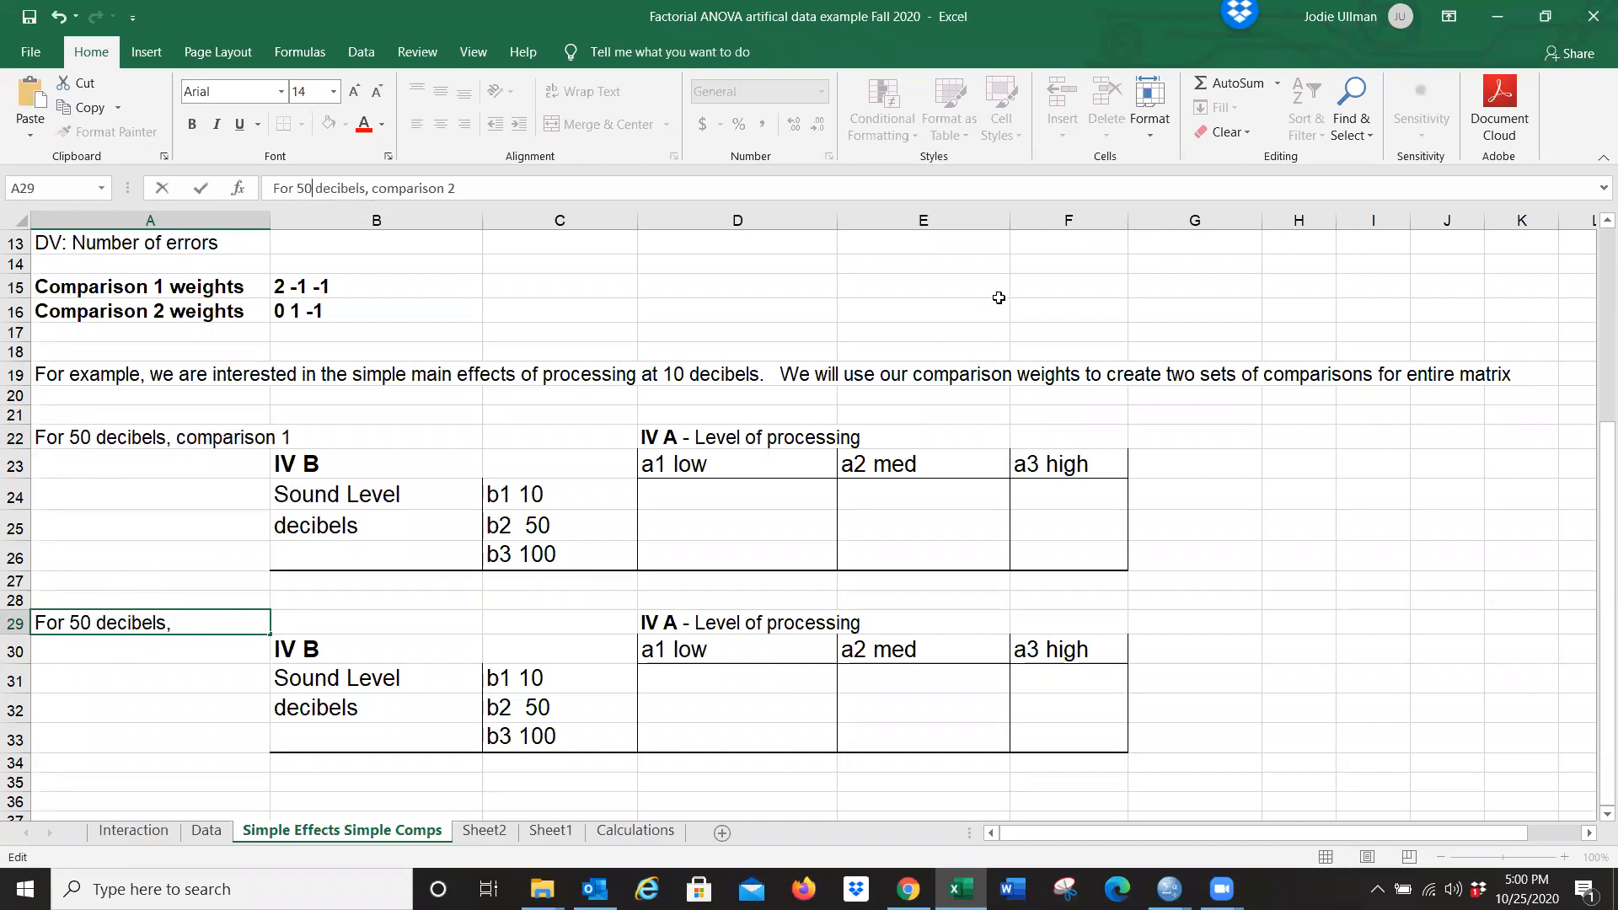
pyautogui.click(1260, 518)
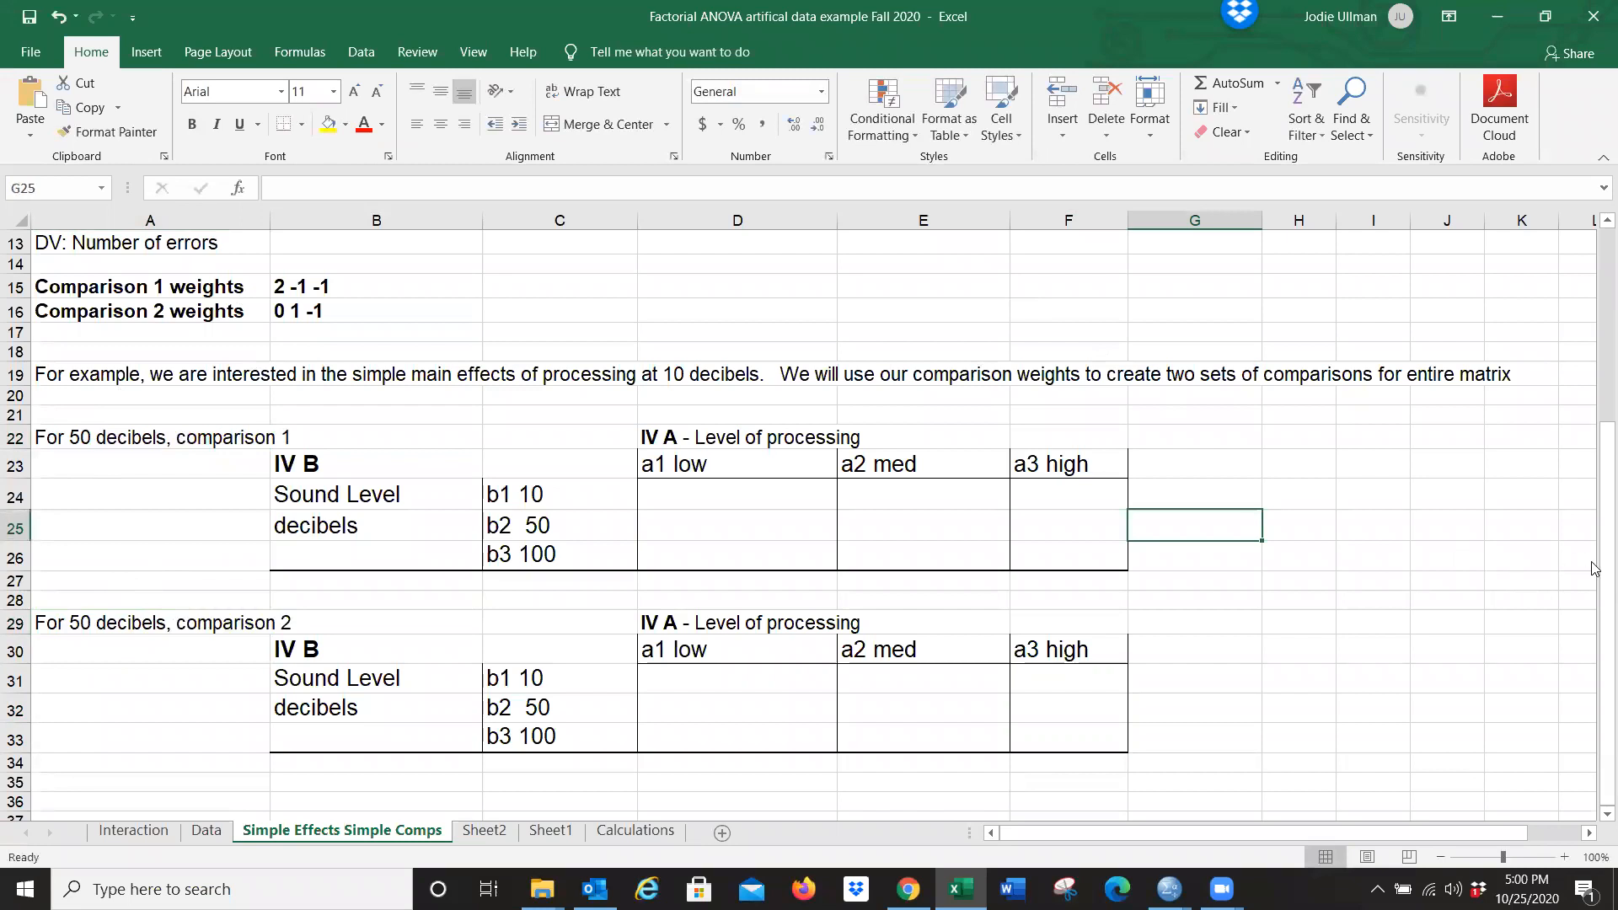
# Fill the b1 10 row (D24:F24) of the 50-decibel comparison 1 table with 0 for all three processing levels.
pyautogui.moveTo(1592, 582); pyautogui.dragTo(1592, 566)
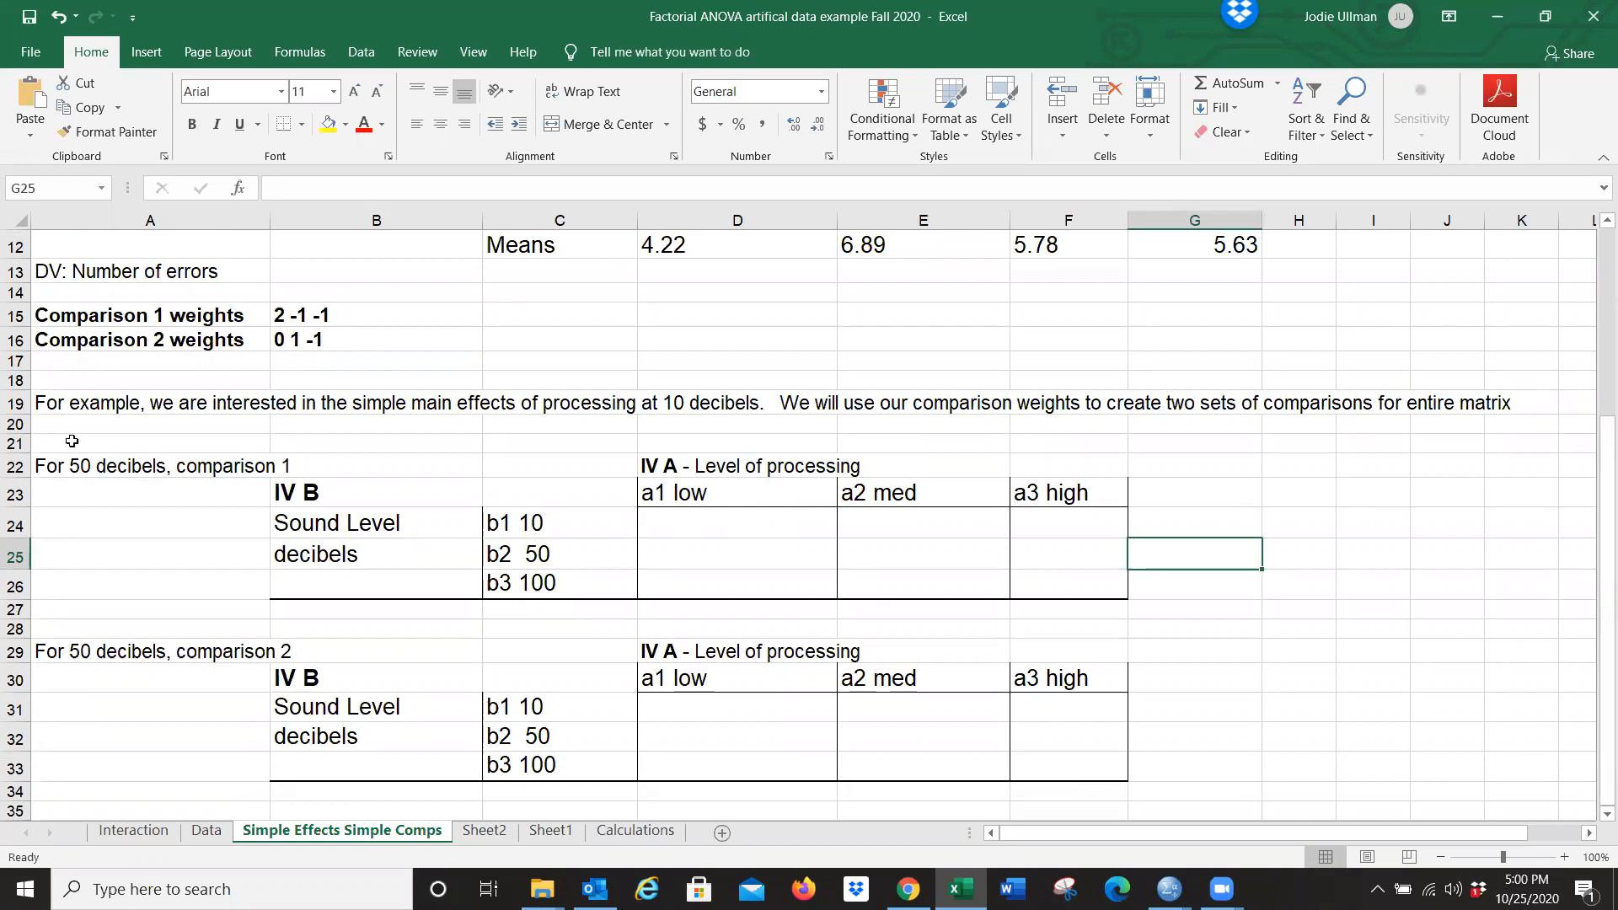
pyautogui.click(714, 523)
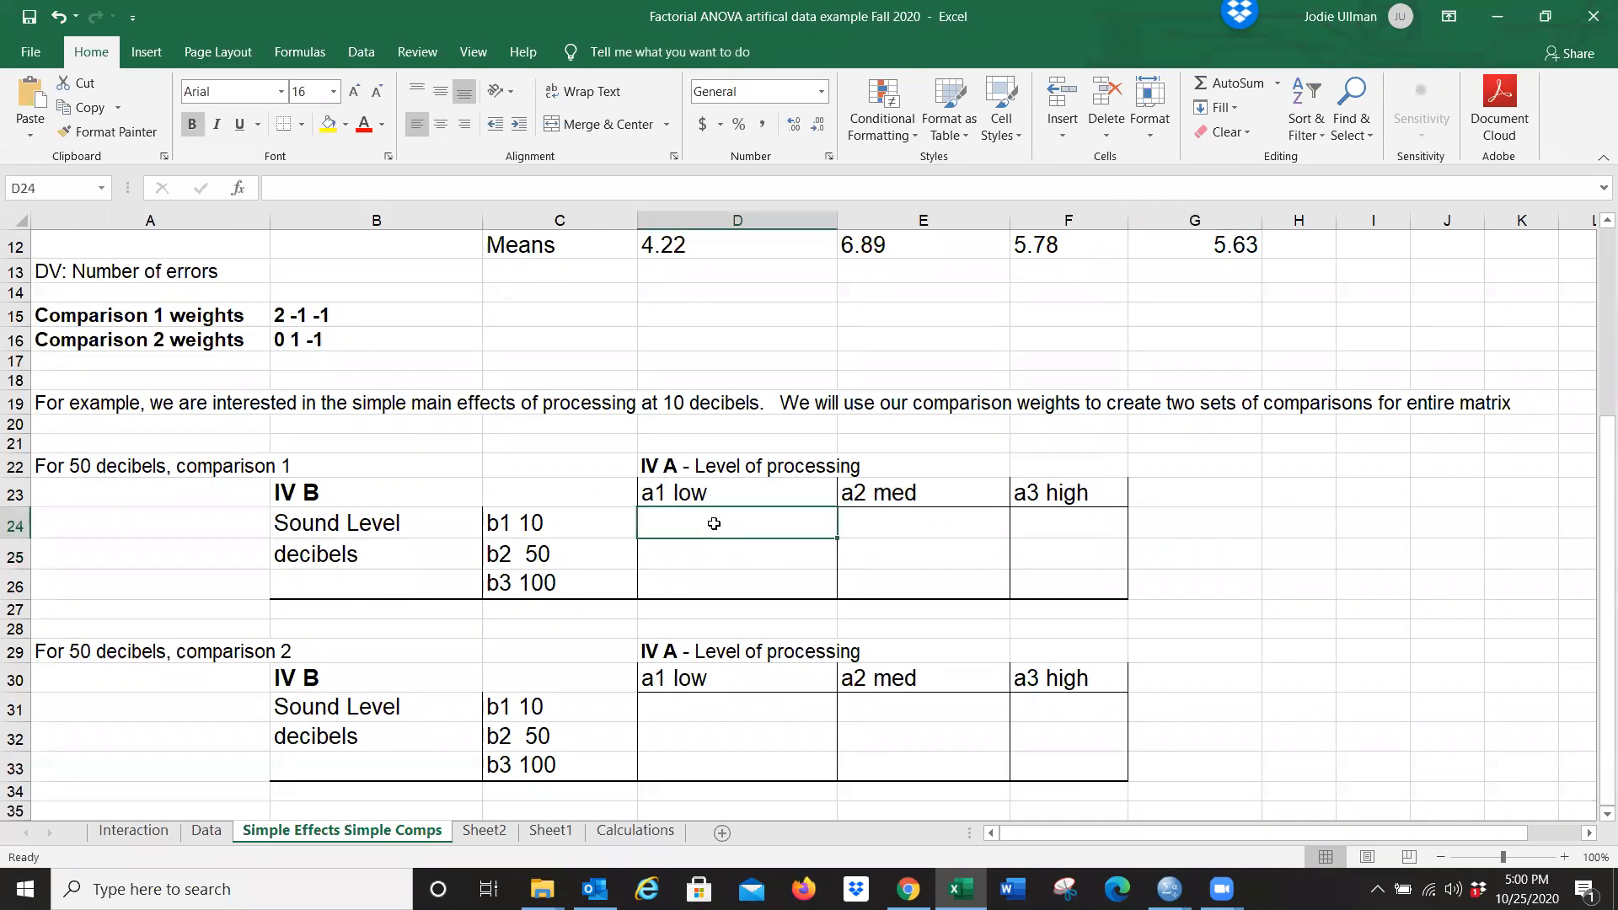
pyautogui.write('0')
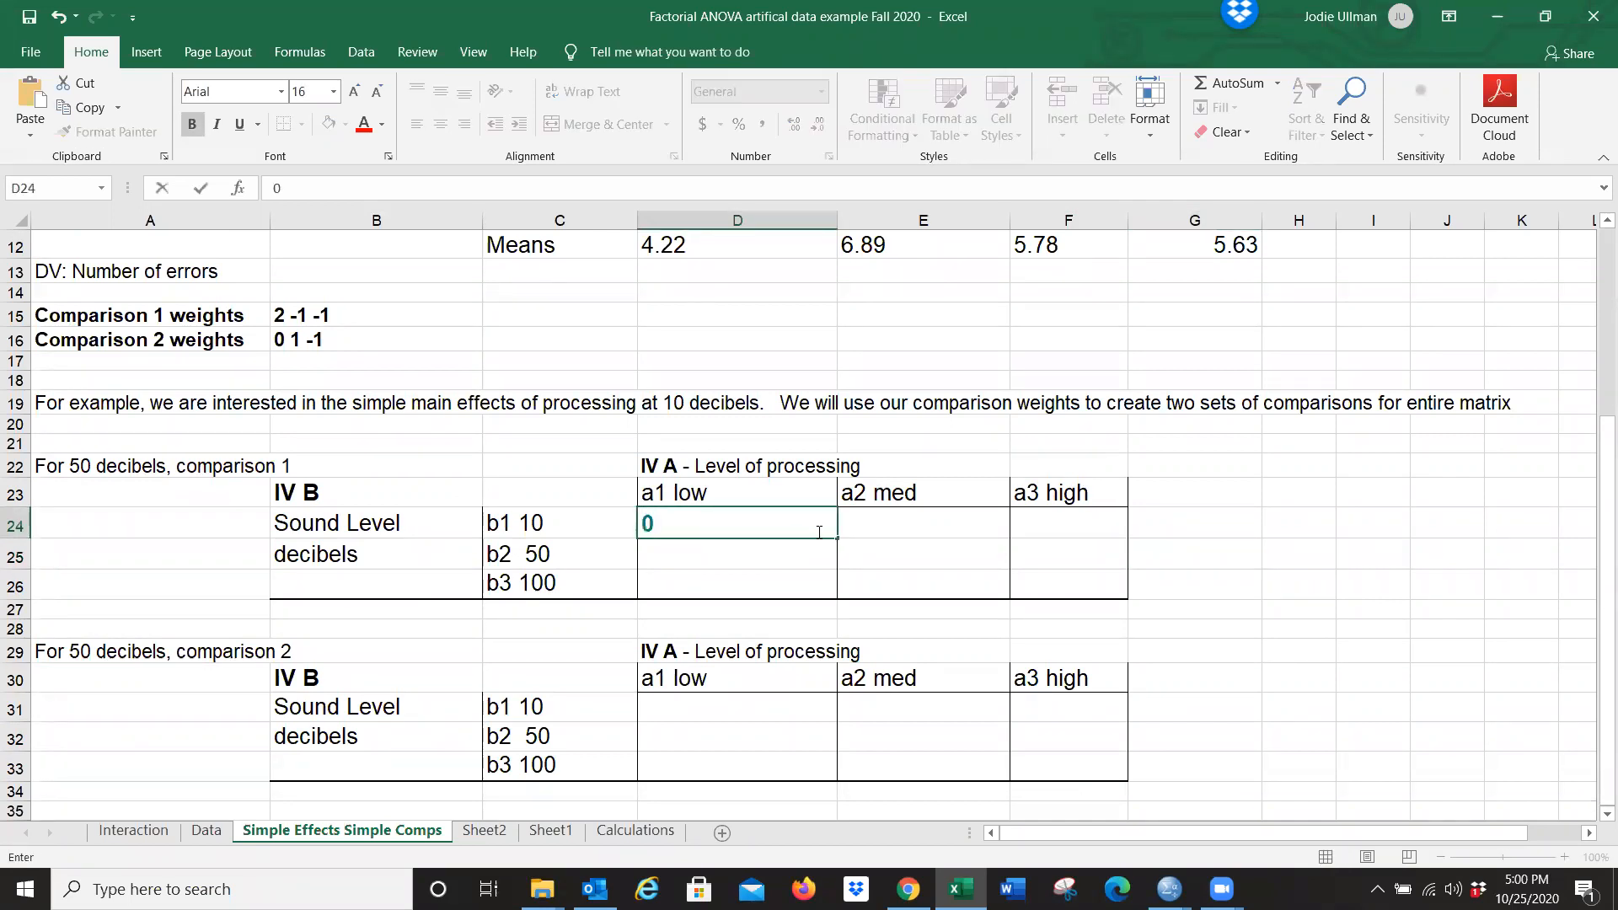
pyautogui.click(899, 523)
pyautogui.write('0')
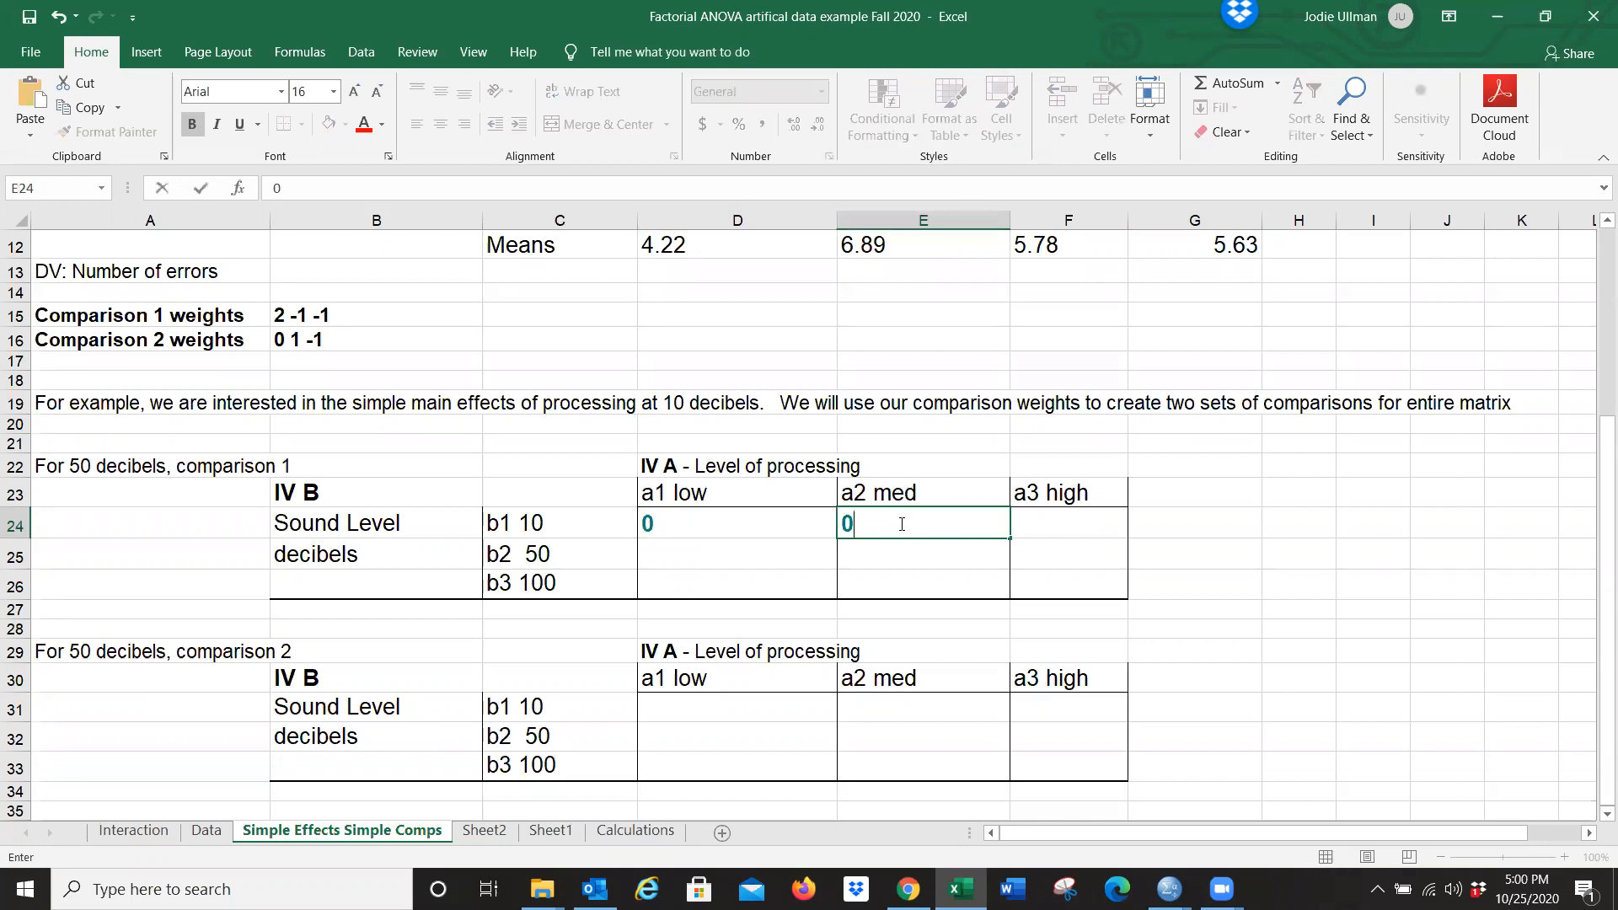
pyautogui.click(1036, 525)
pyautogui.write('0')
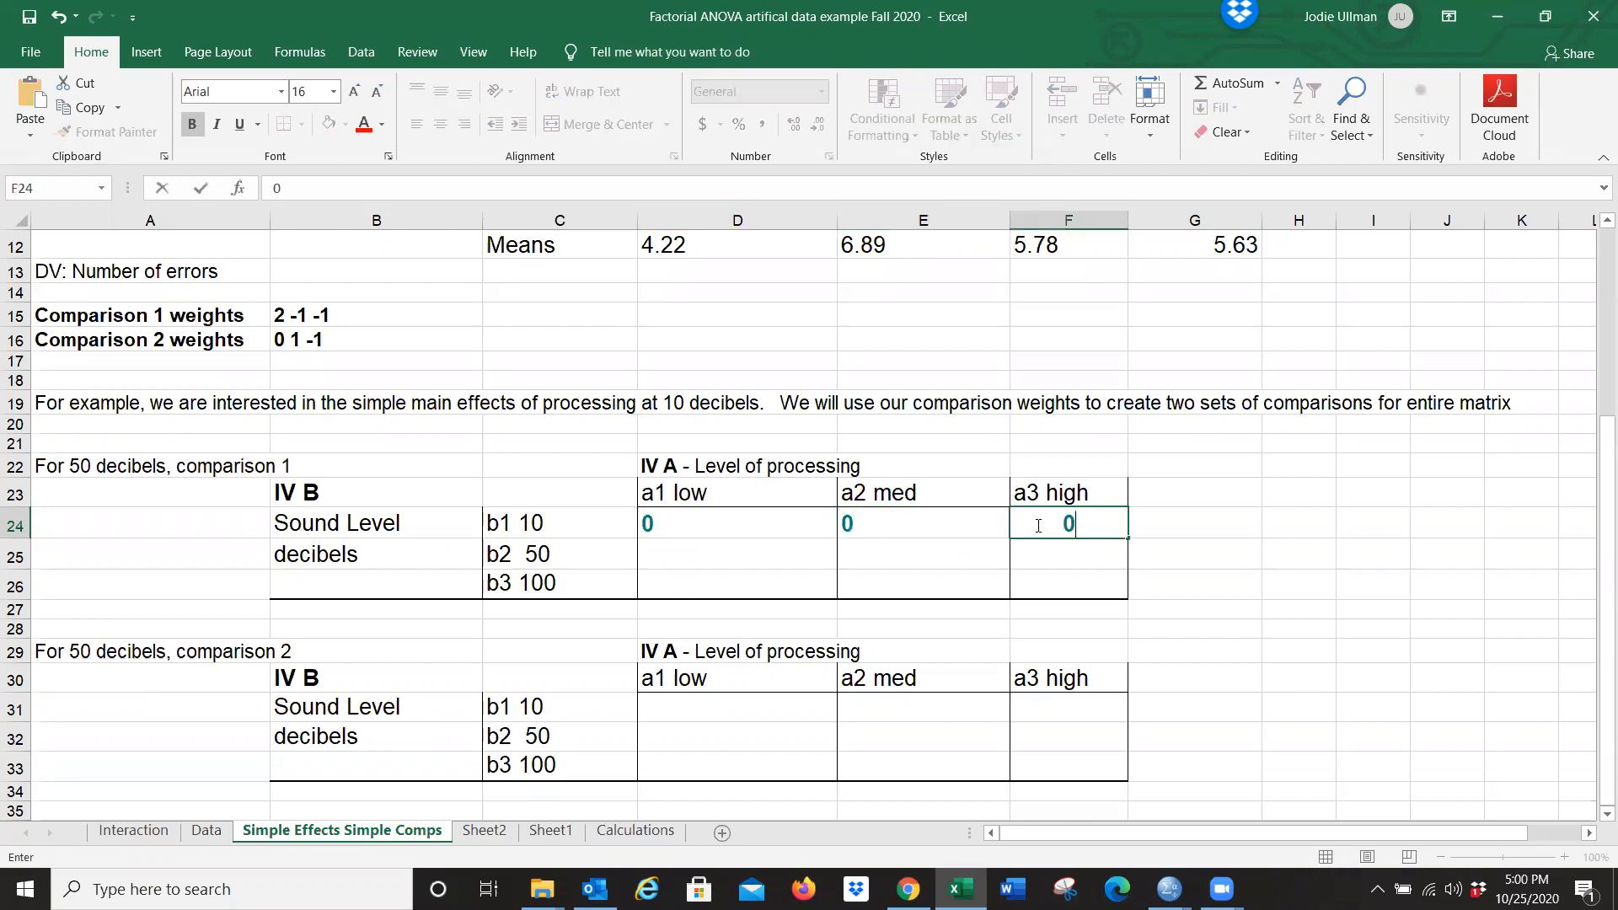
# Fill the b2 50 row (D25:F25) of the 50-decibel comparison 1 table with the weights 2, -1 and -1.
pyautogui.click(661, 553)
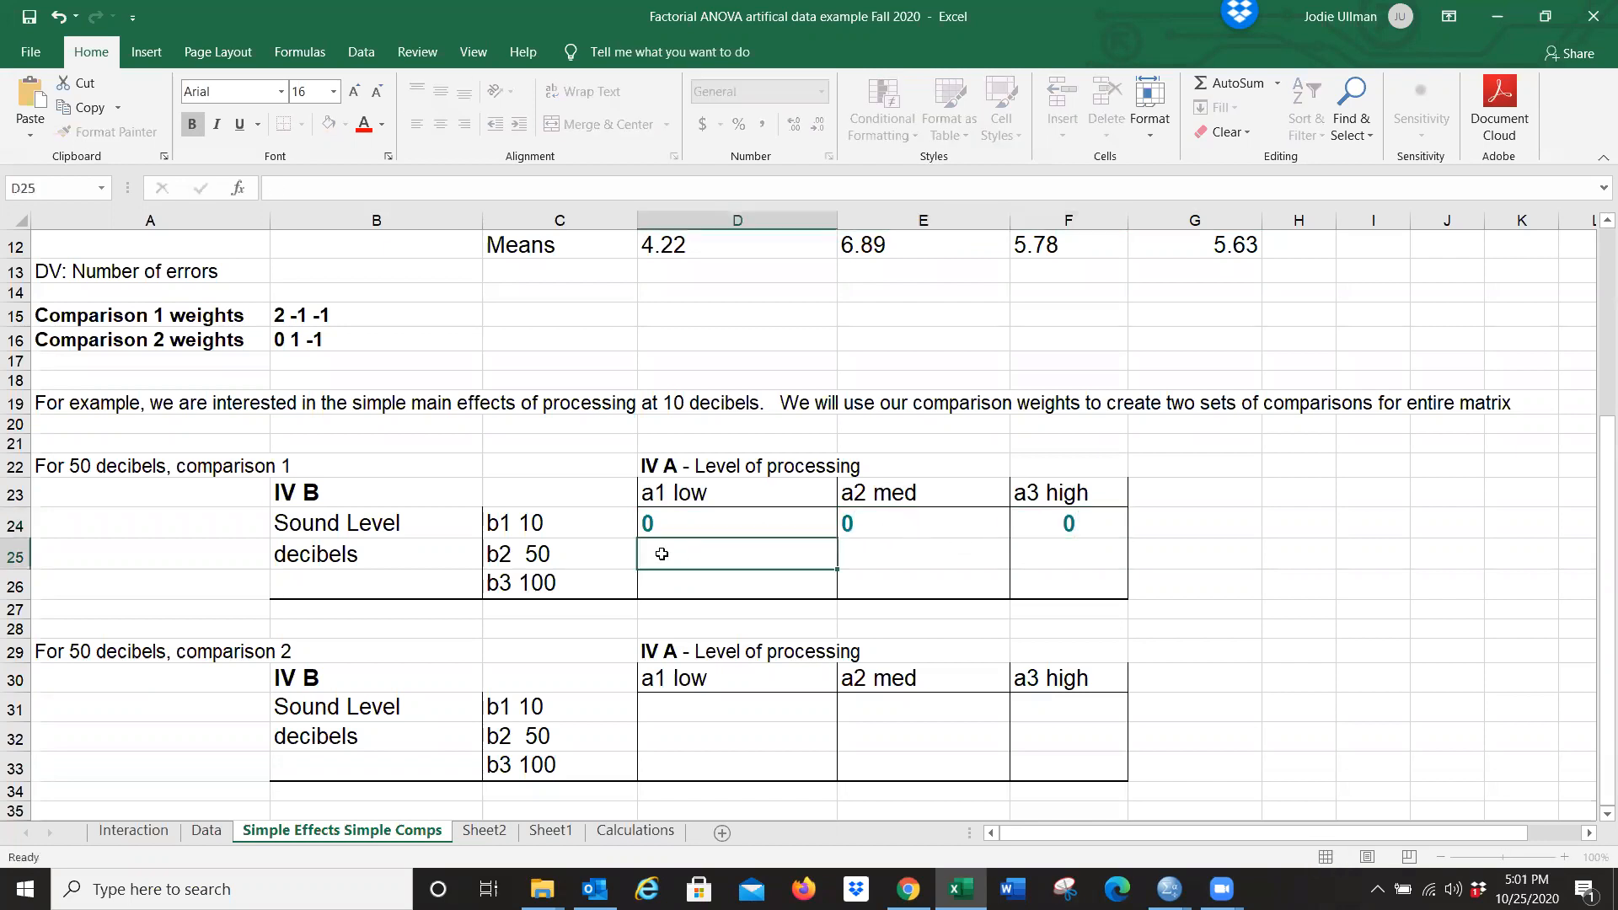
pyautogui.write('2')
pyautogui.click(894, 554)
pyautogui.write('-1')
pyautogui.click(1060, 553)
pyautogui.write('-1')
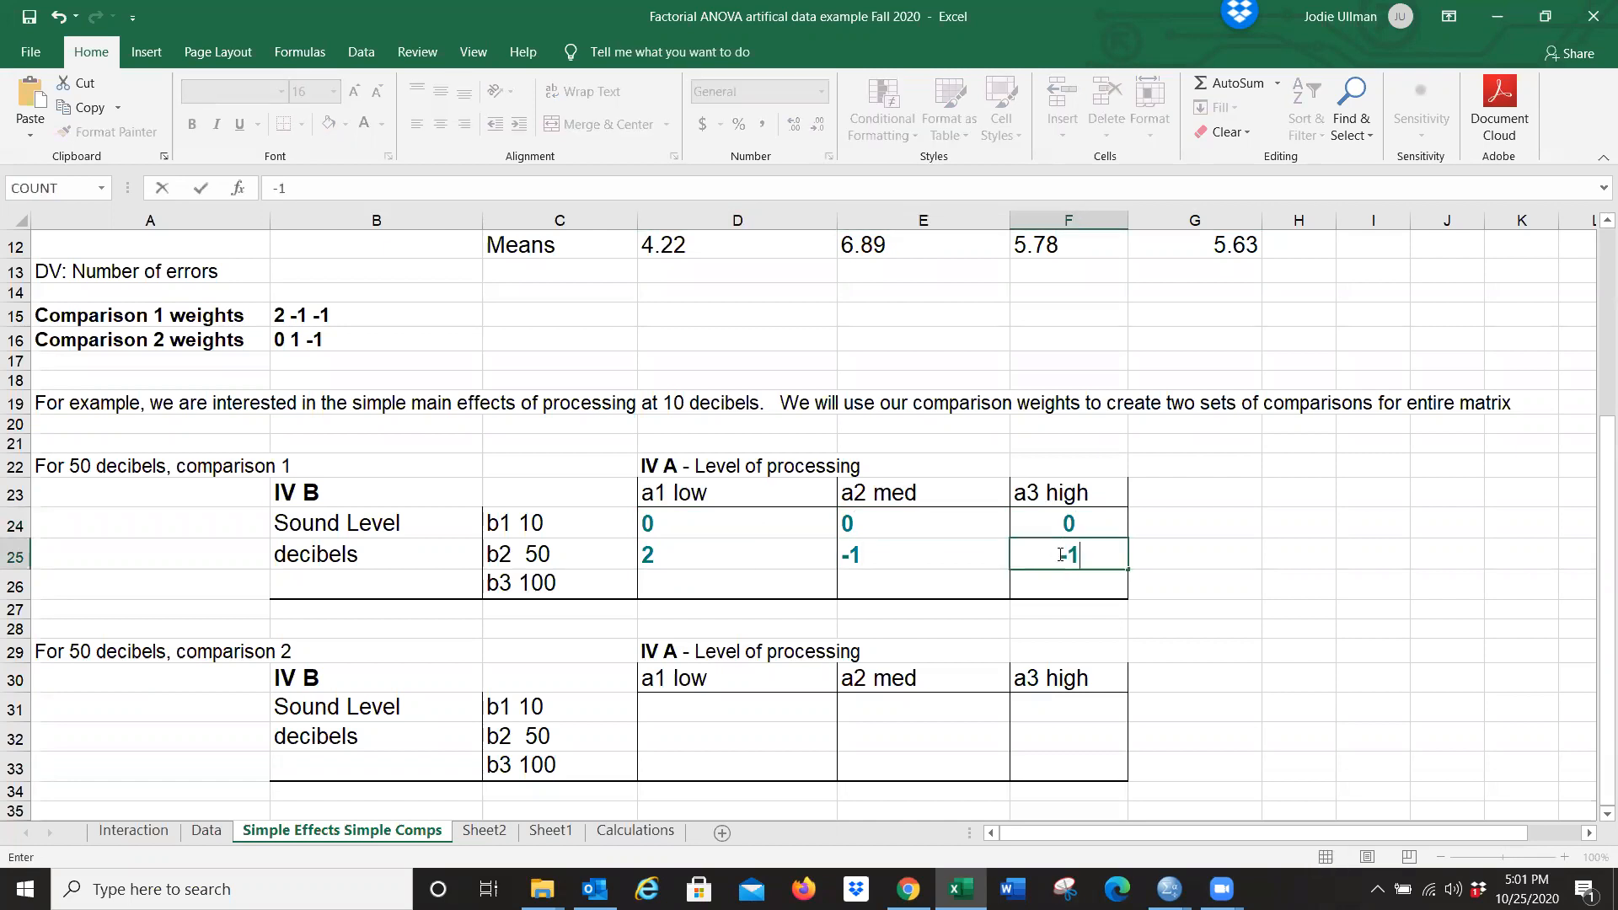
# Fill the b3 100 row (D26:F26) of the 50-decibel comparison 1 table with 0 for all three processing levels.
pyautogui.click(712, 583)
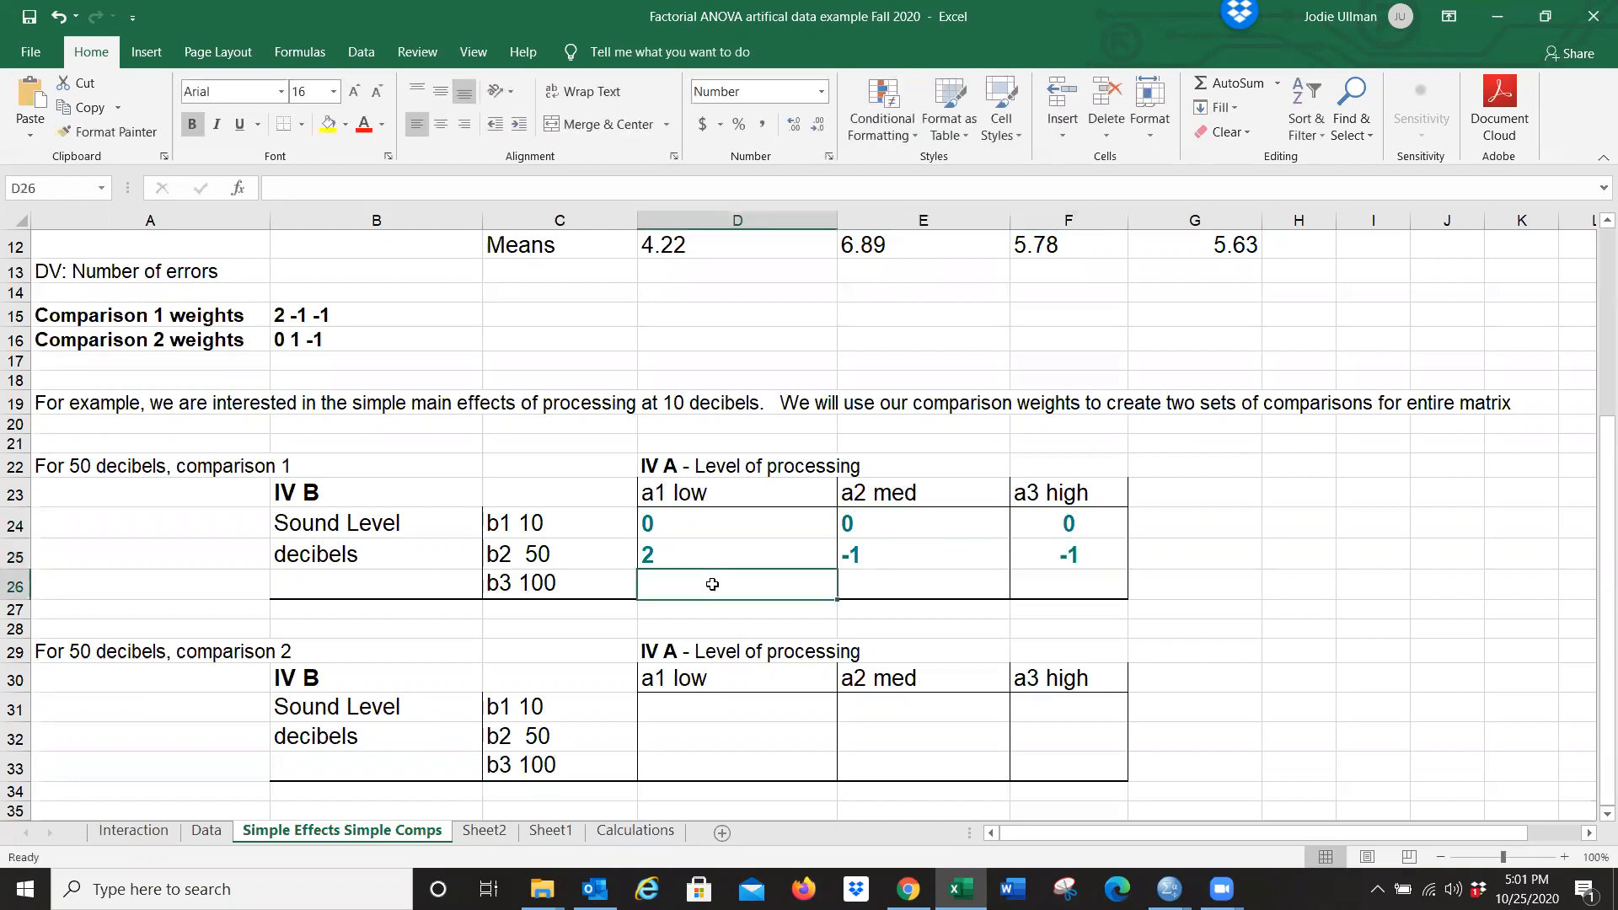
pyautogui.write('0')
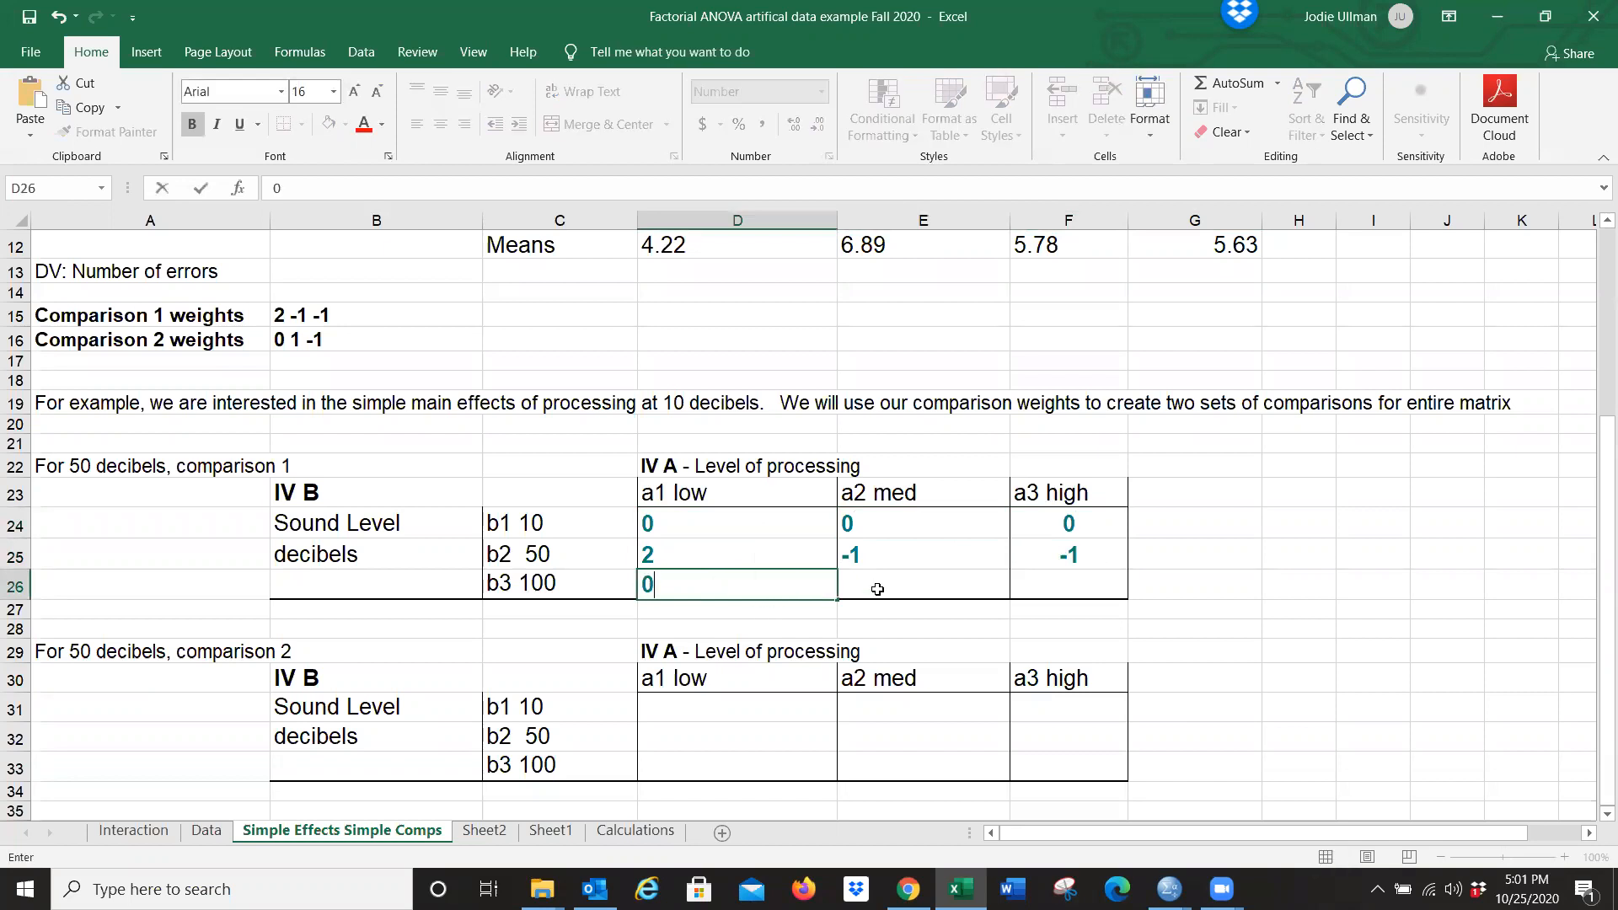
pyautogui.click(879, 590)
pyautogui.write('0')
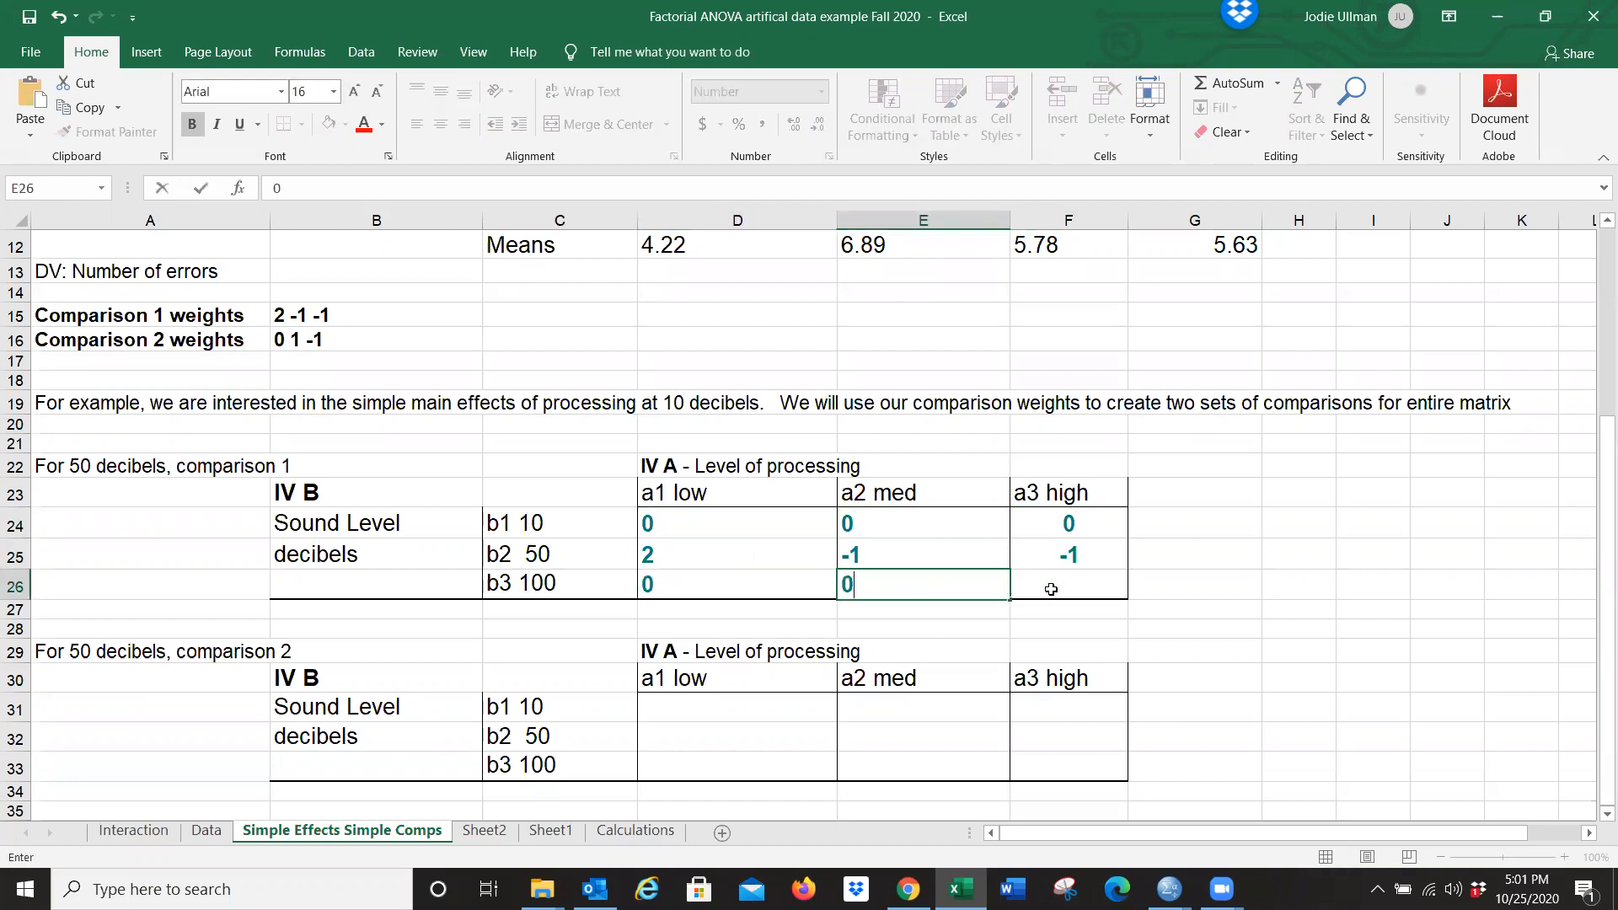
pyautogui.click(1045, 584)
pyautogui.write('0')
pyautogui.click(1129, 589)
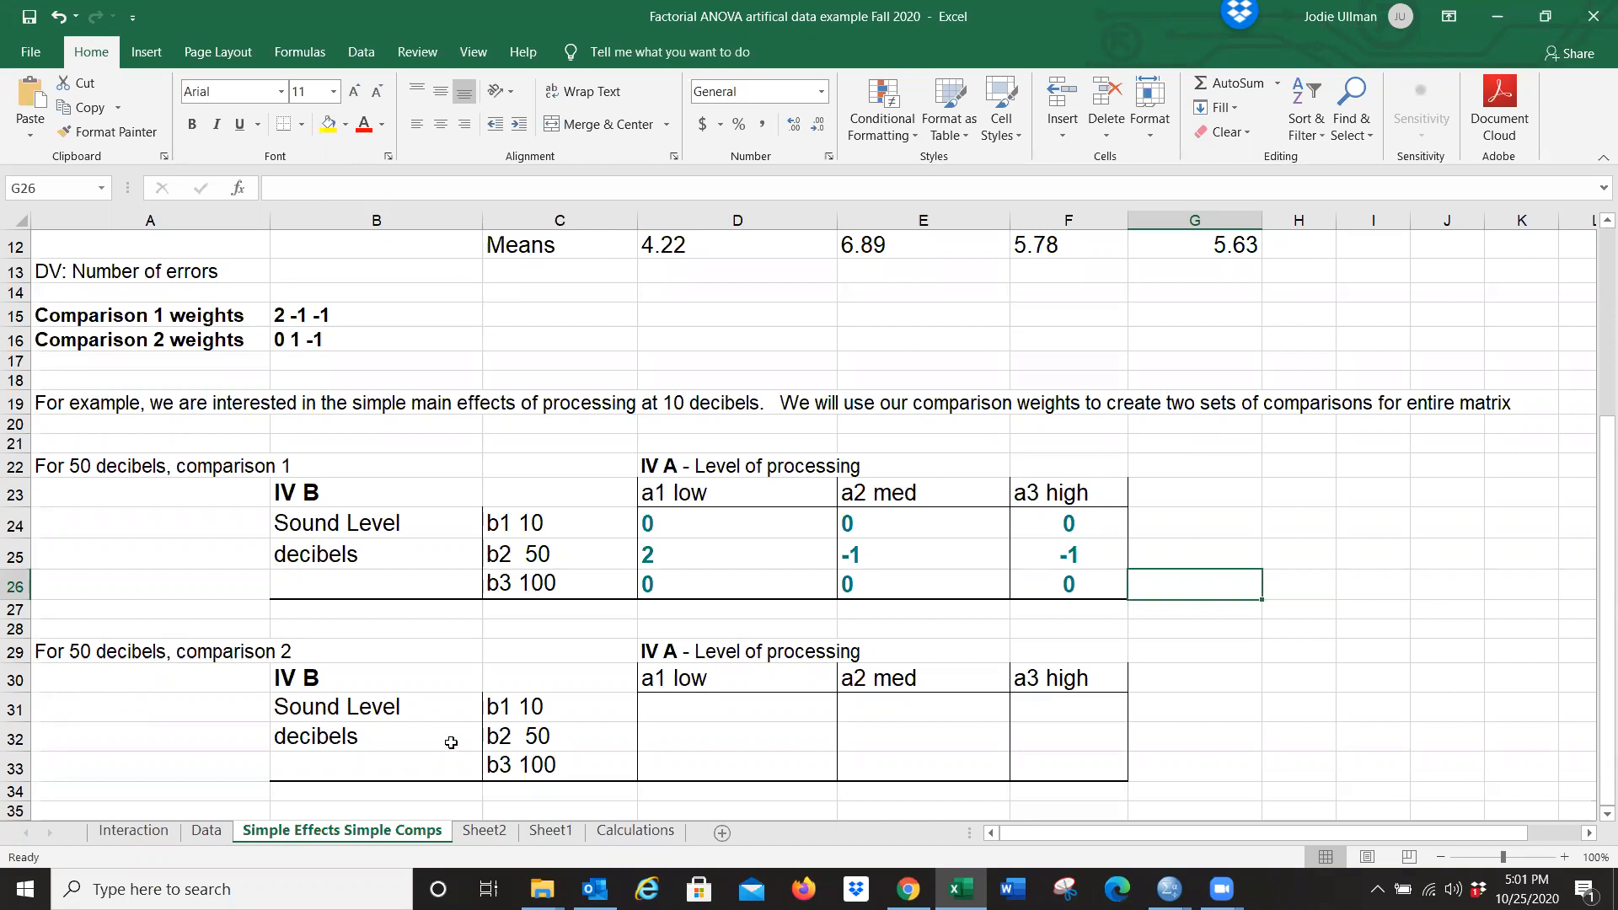
# Fill the b1 10 row (D31:F31) of the 50-decibel comparison 2 table with 0 for all three processing levels.
pyautogui.click(731, 710)
pyautogui.write('0')
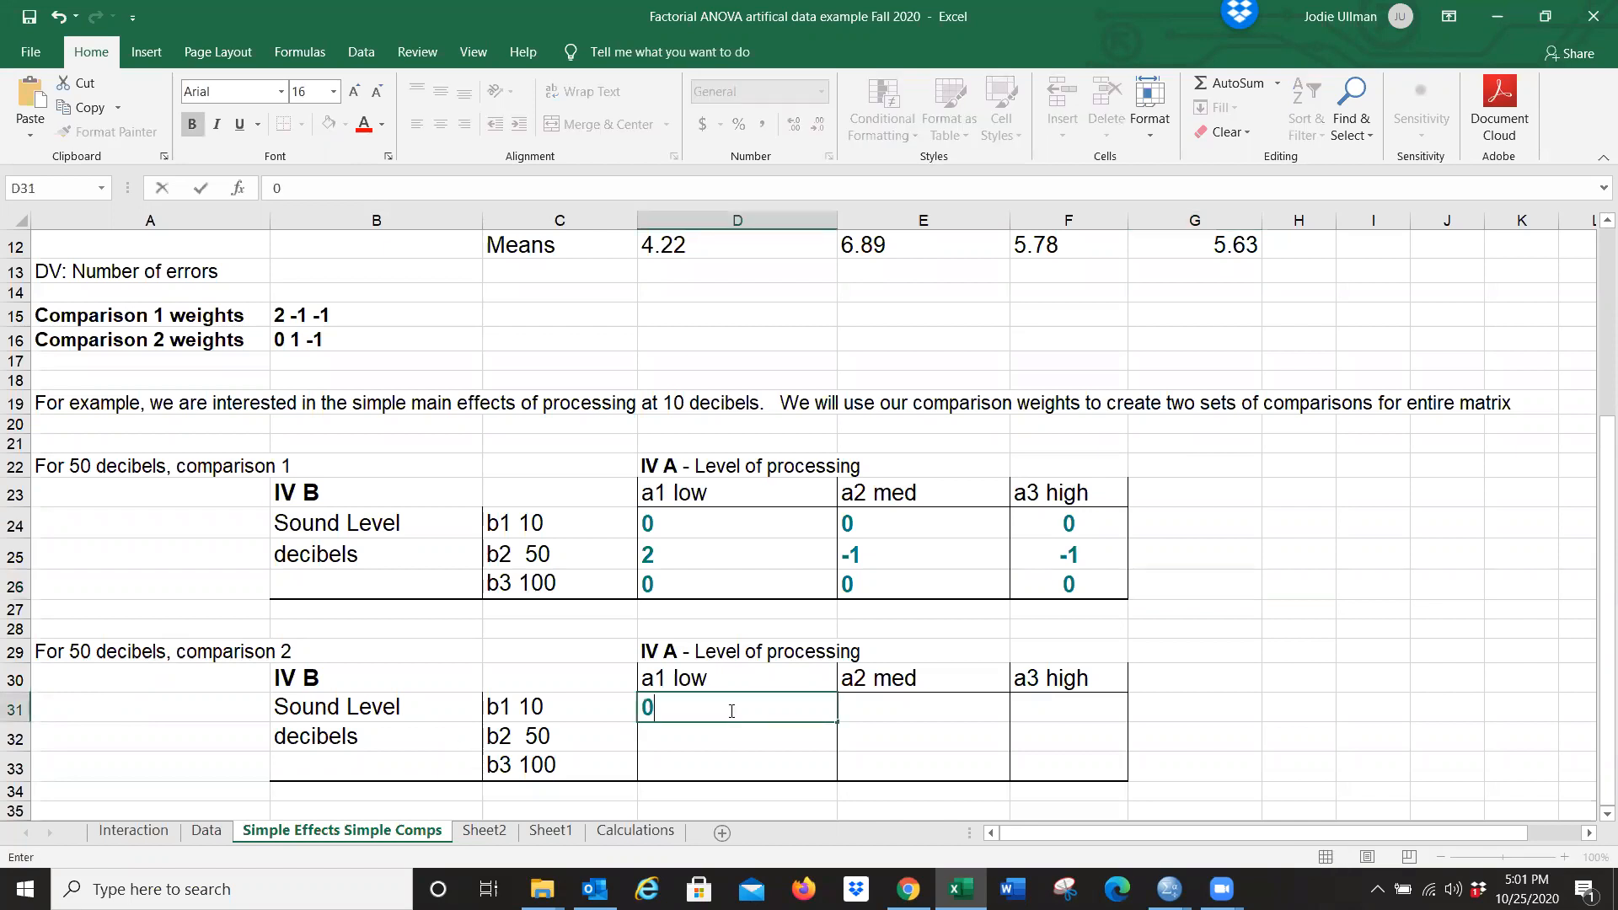
pyautogui.click(884, 713)
pyautogui.write('0')
pyautogui.click(1031, 718)
pyautogui.write('0')
# Fill the b2 50 row (D32:F32) of the 50-decibel comparison 2 table with the weights 0, 1 and -1.
pyautogui.click(674, 744)
pyautogui.write('0')
pyautogui.click(884, 736)
pyautogui.write('1')
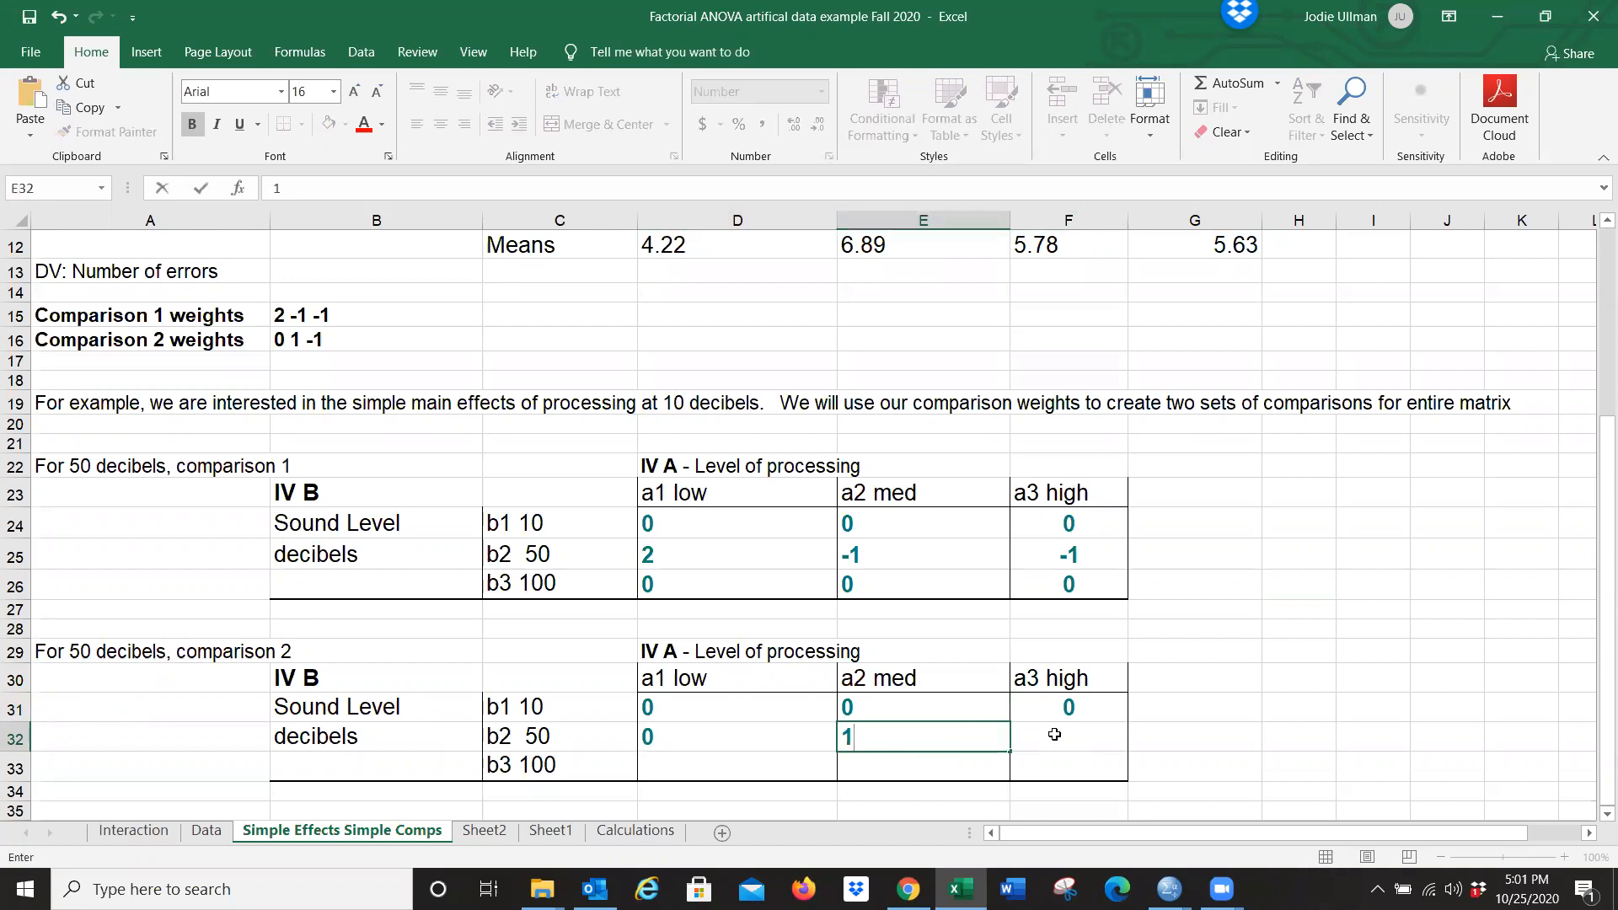
pyautogui.click(1053, 737)
pyautogui.write('-1')
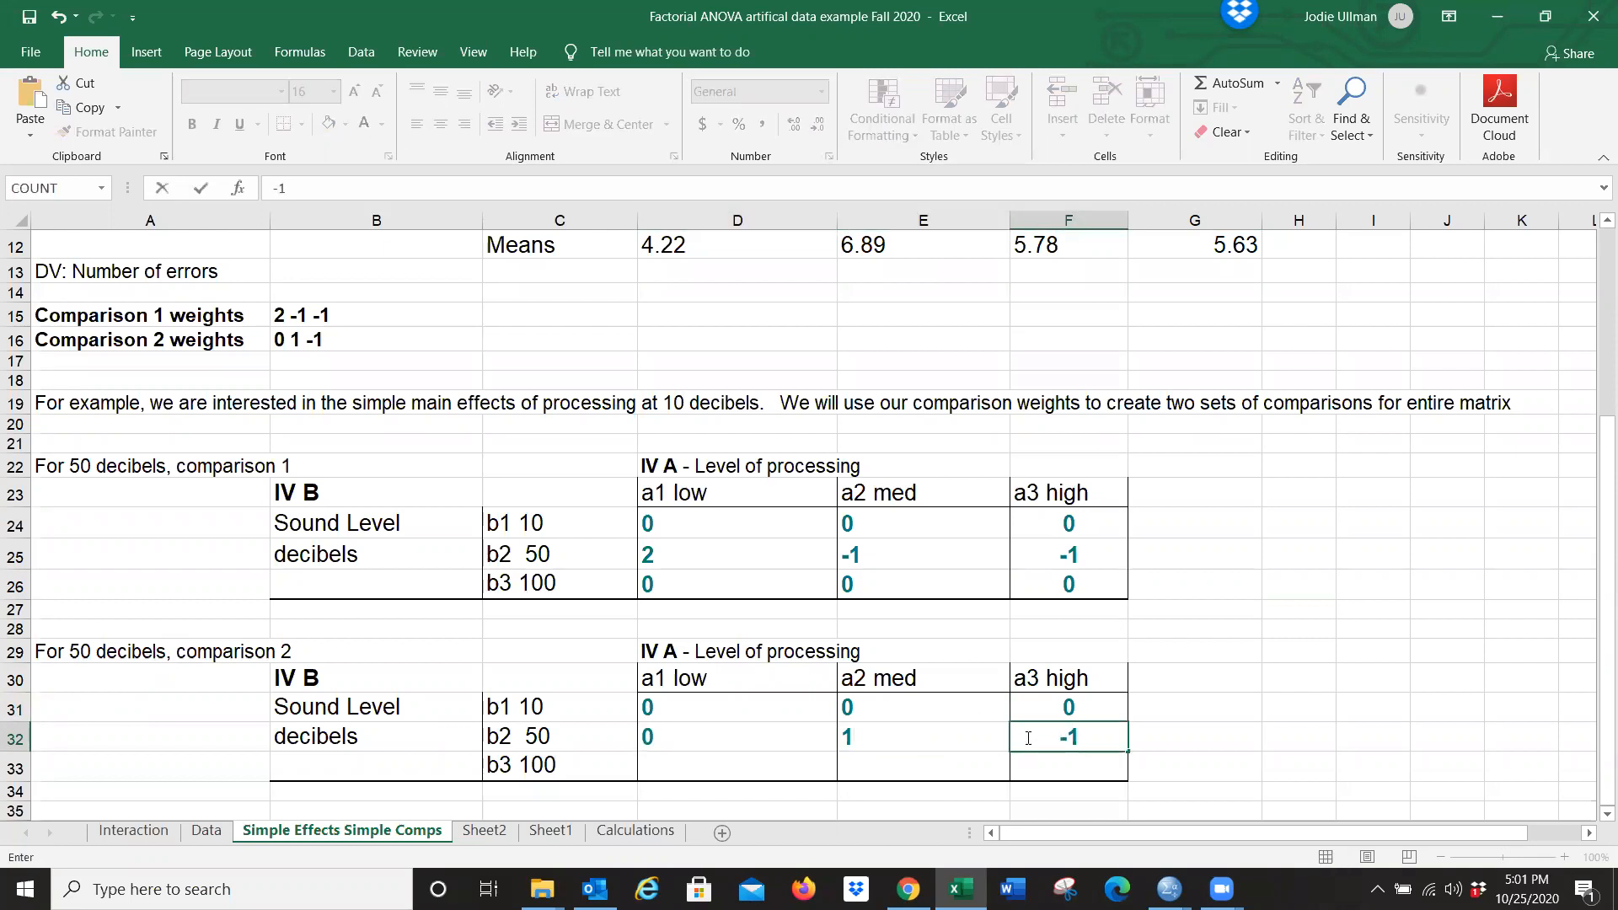
# Fill the b3 100 row (D33:F33) of the 50-decibel comparison 2 table with 0 for all three processing levels.
pyautogui.click(730, 773)
pyautogui.write('0')
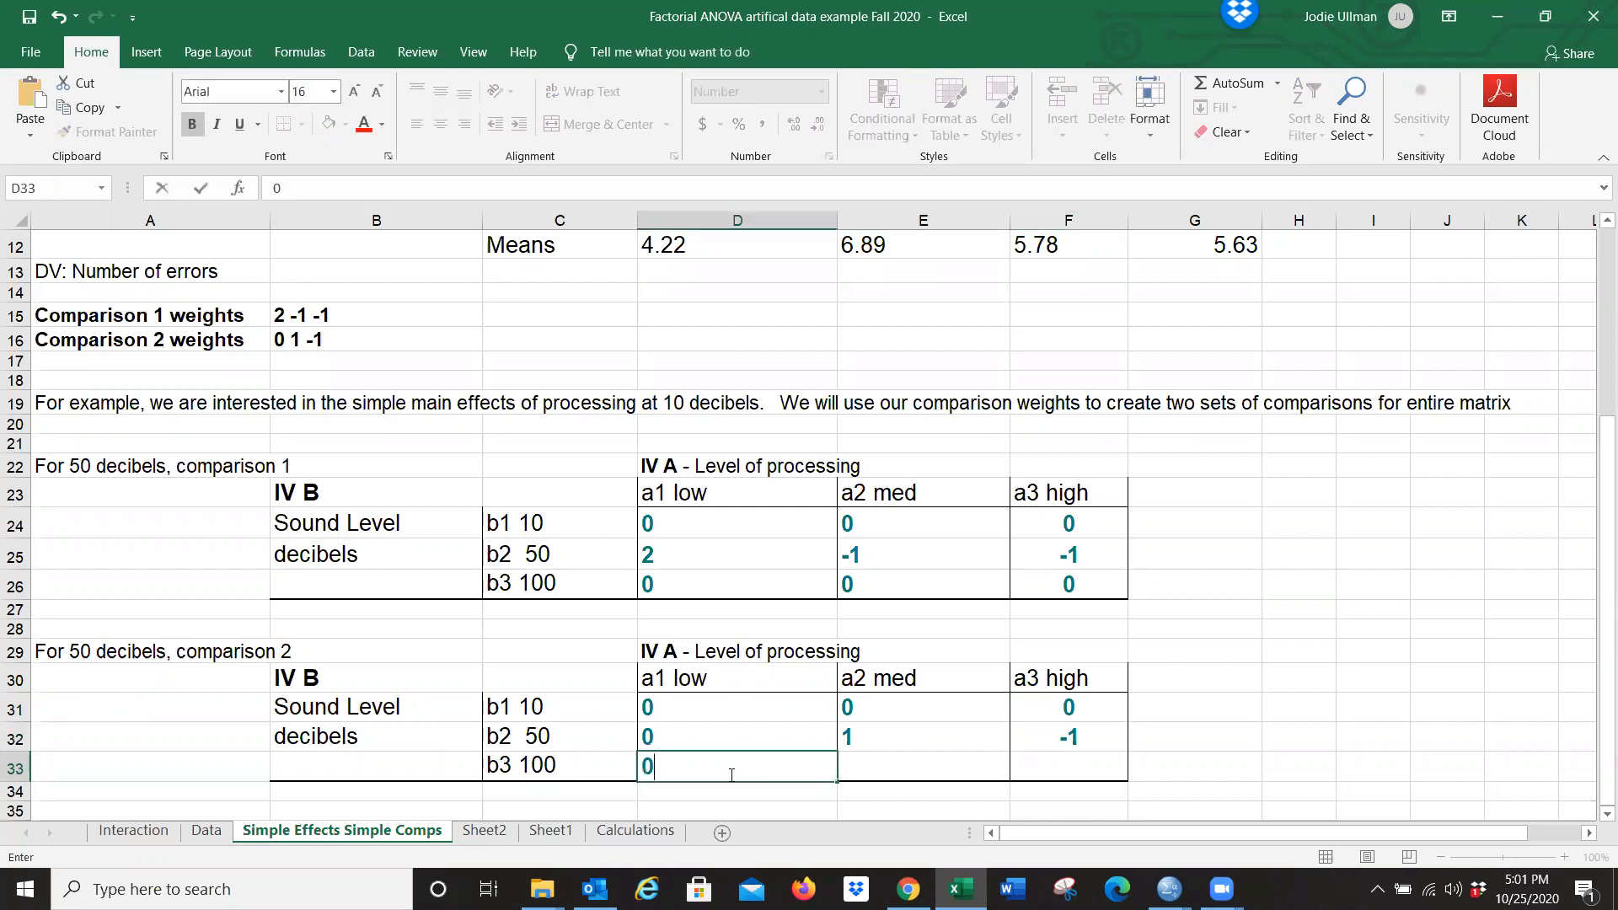
pyautogui.click(885, 768)
pyautogui.write('0')
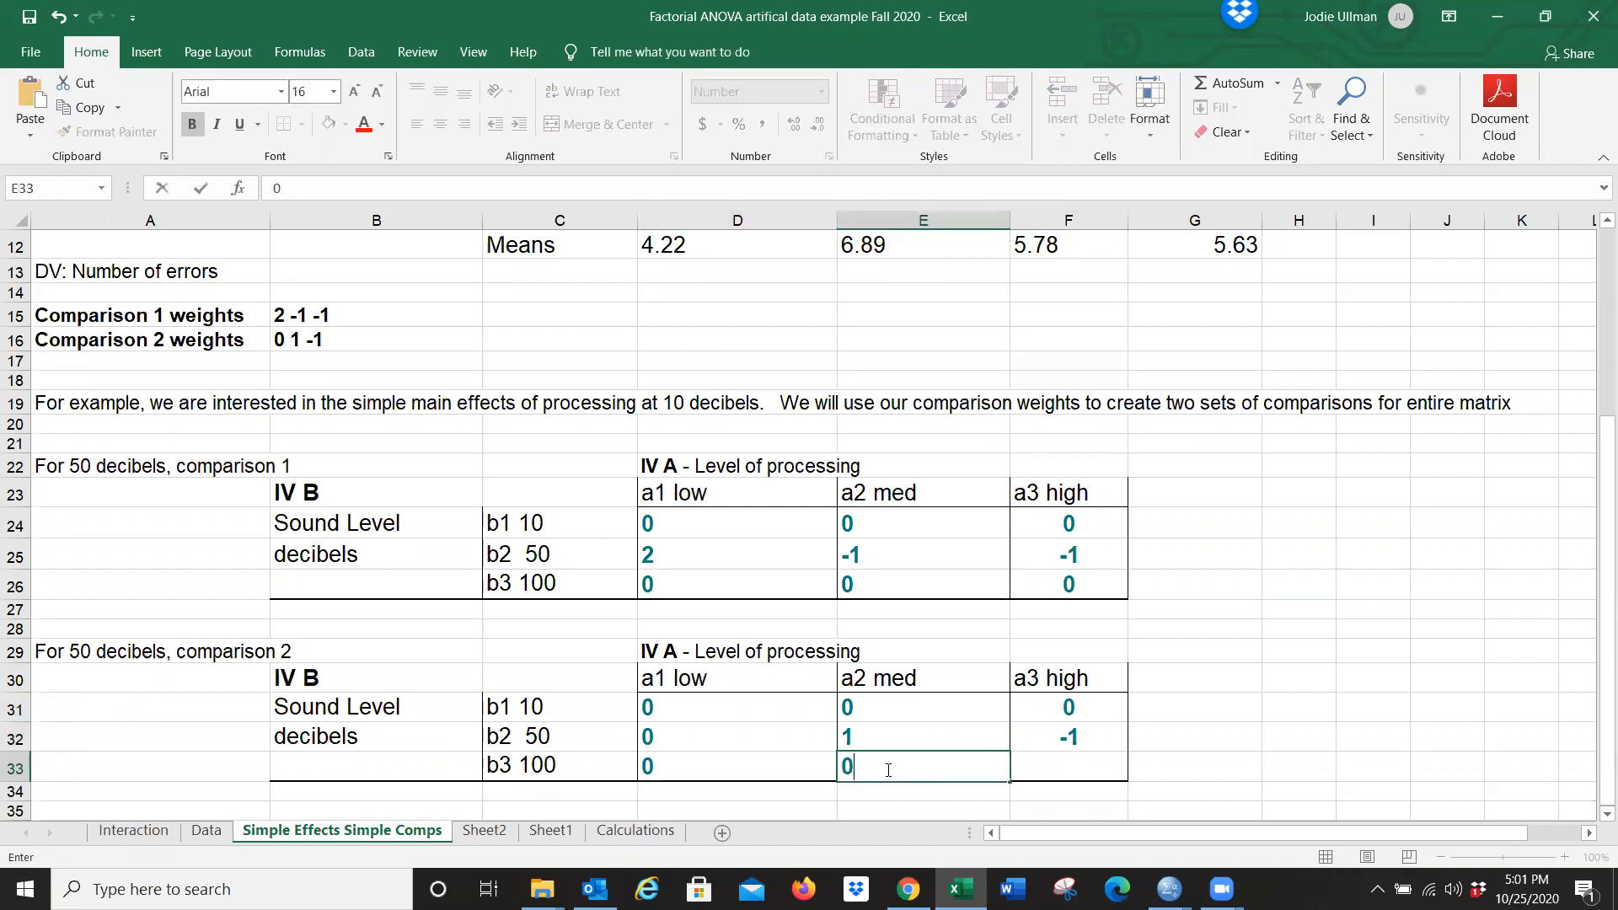
pyautogui.click(1058, 765)
pyautogui.write('0')
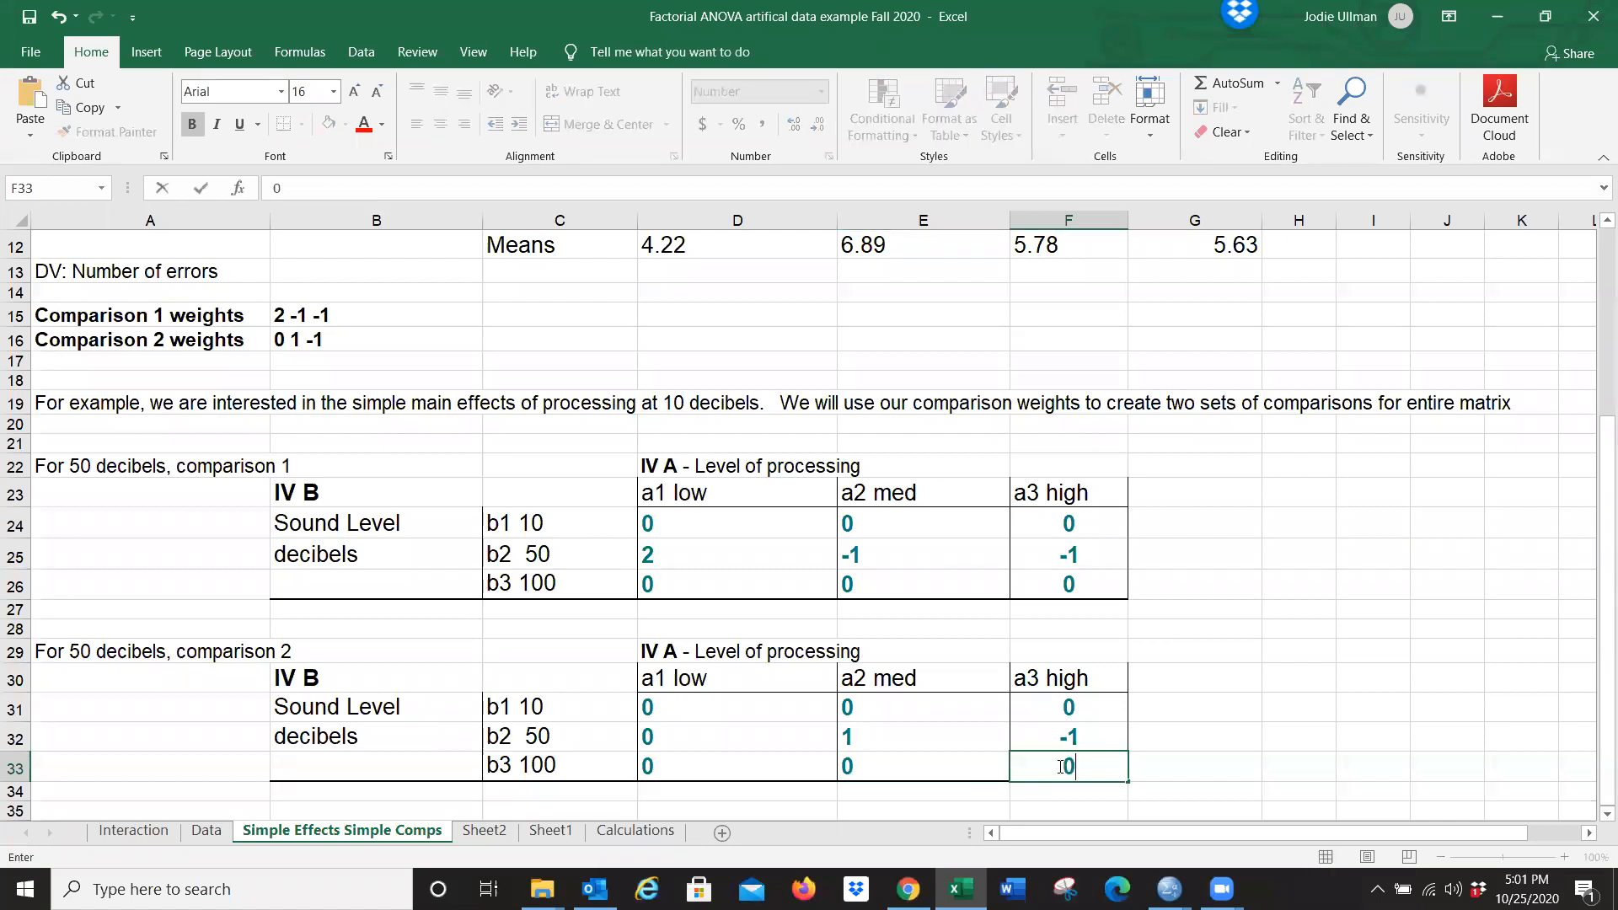
pyautogui.click(1189, 760)
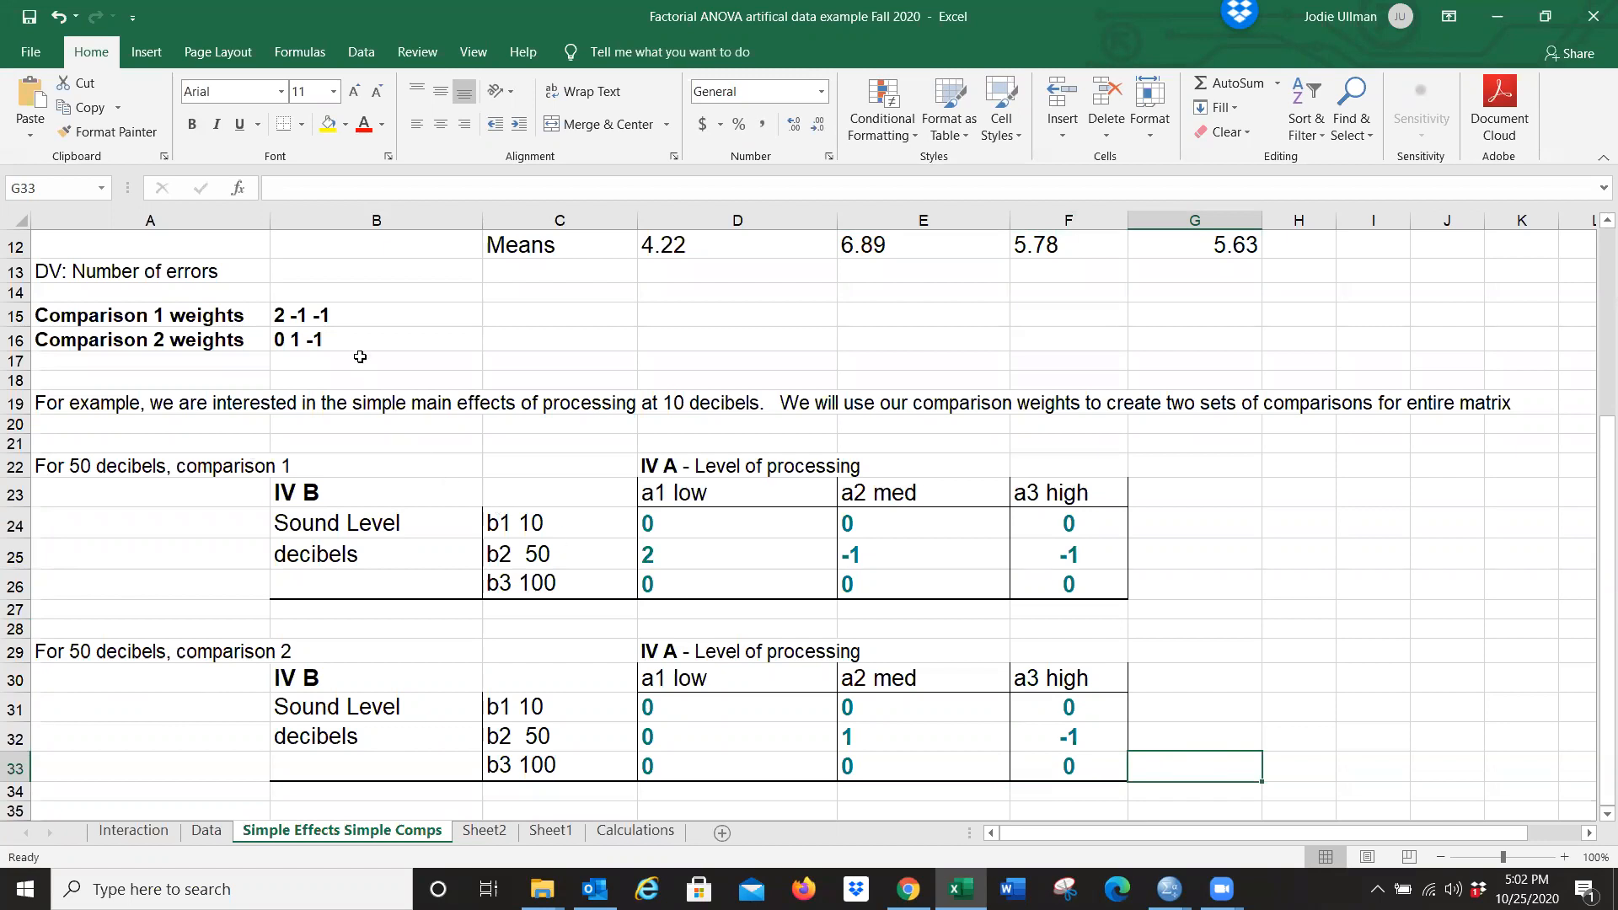
# Review the comparison 1 weights in B15 against the comparison 1 weight matrix in D24:F26.
pyautogui.click(275, 315)
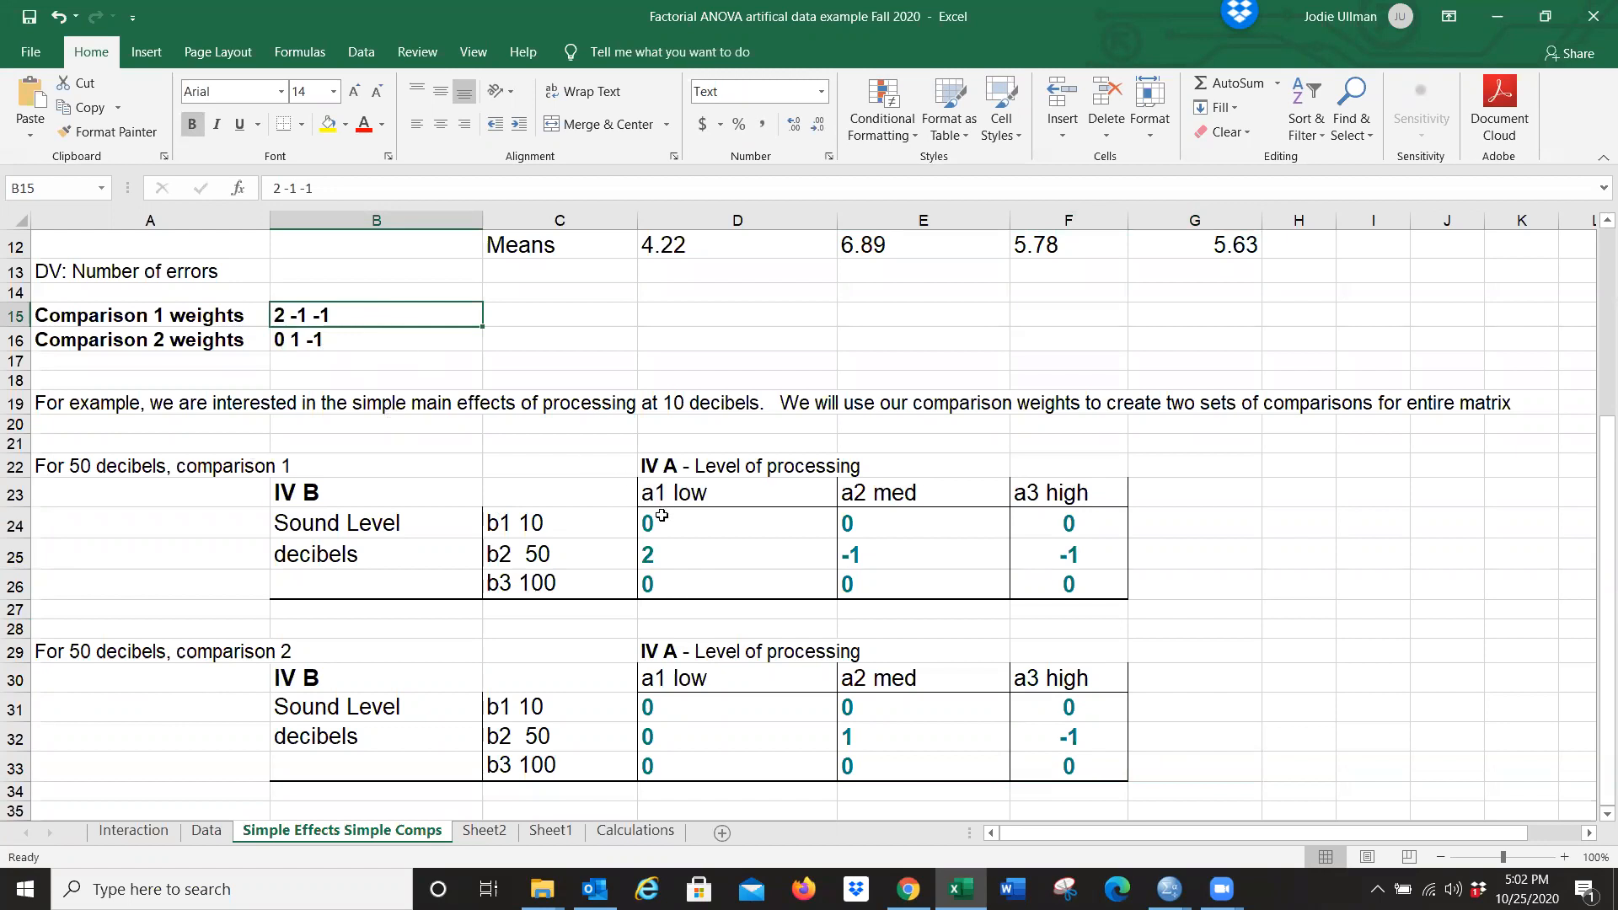
pyautogui.moveTo(662, 516); pyautogui.dragTo(1053, 582)
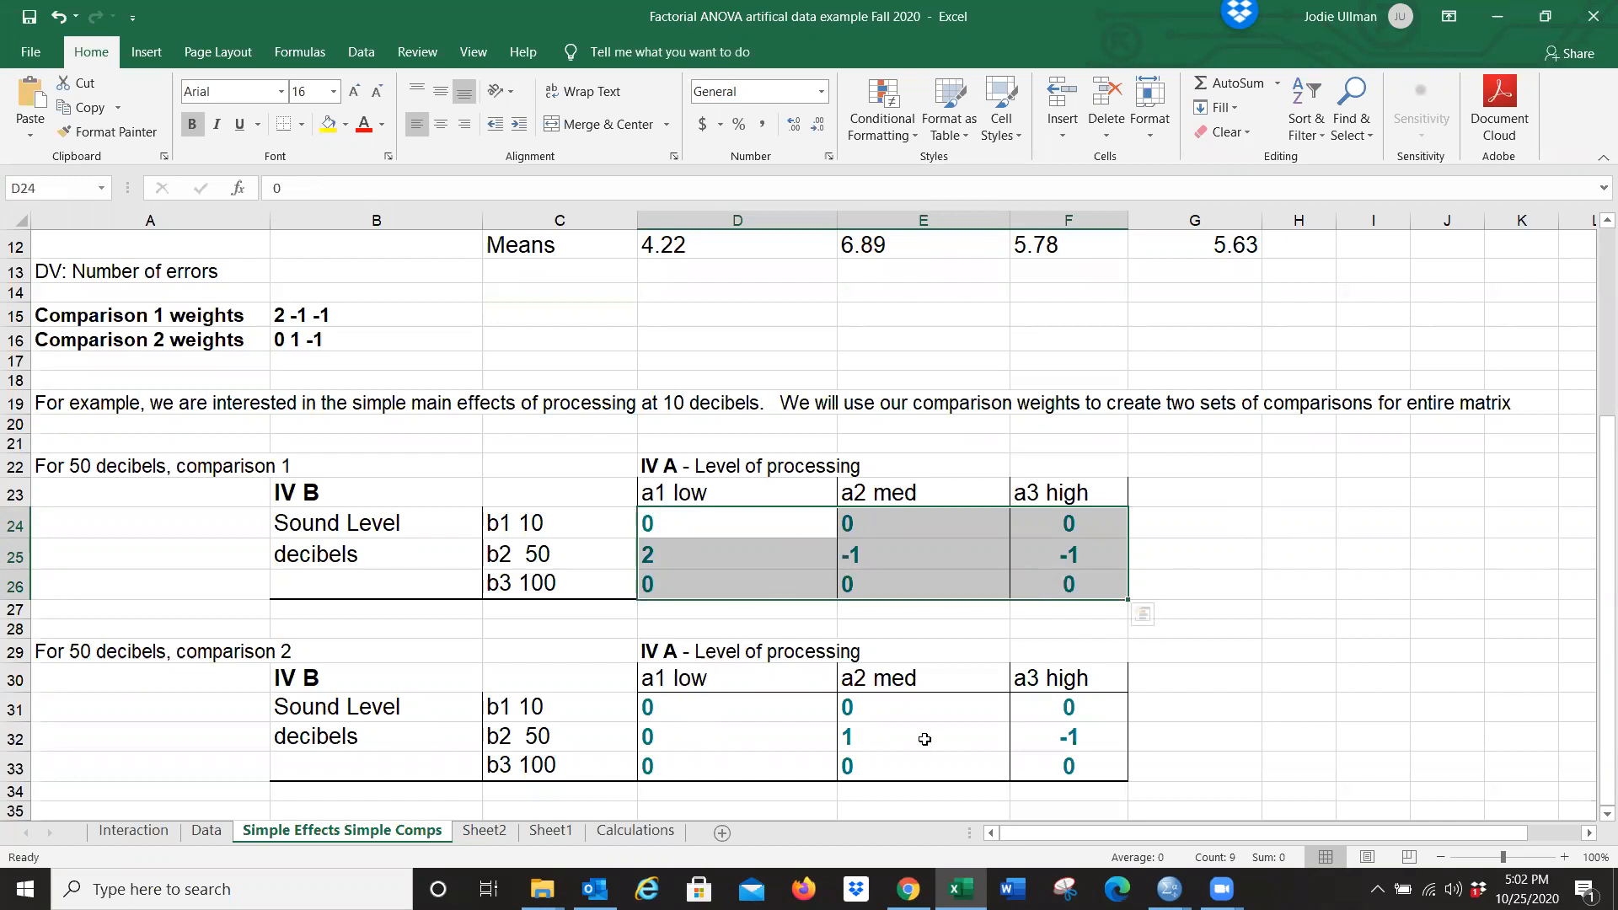
# Switch to the Class Example artifical data file in SPSS Statistics and start a Univariate general linear model analysis.
pyautogui.click(1168, 889)
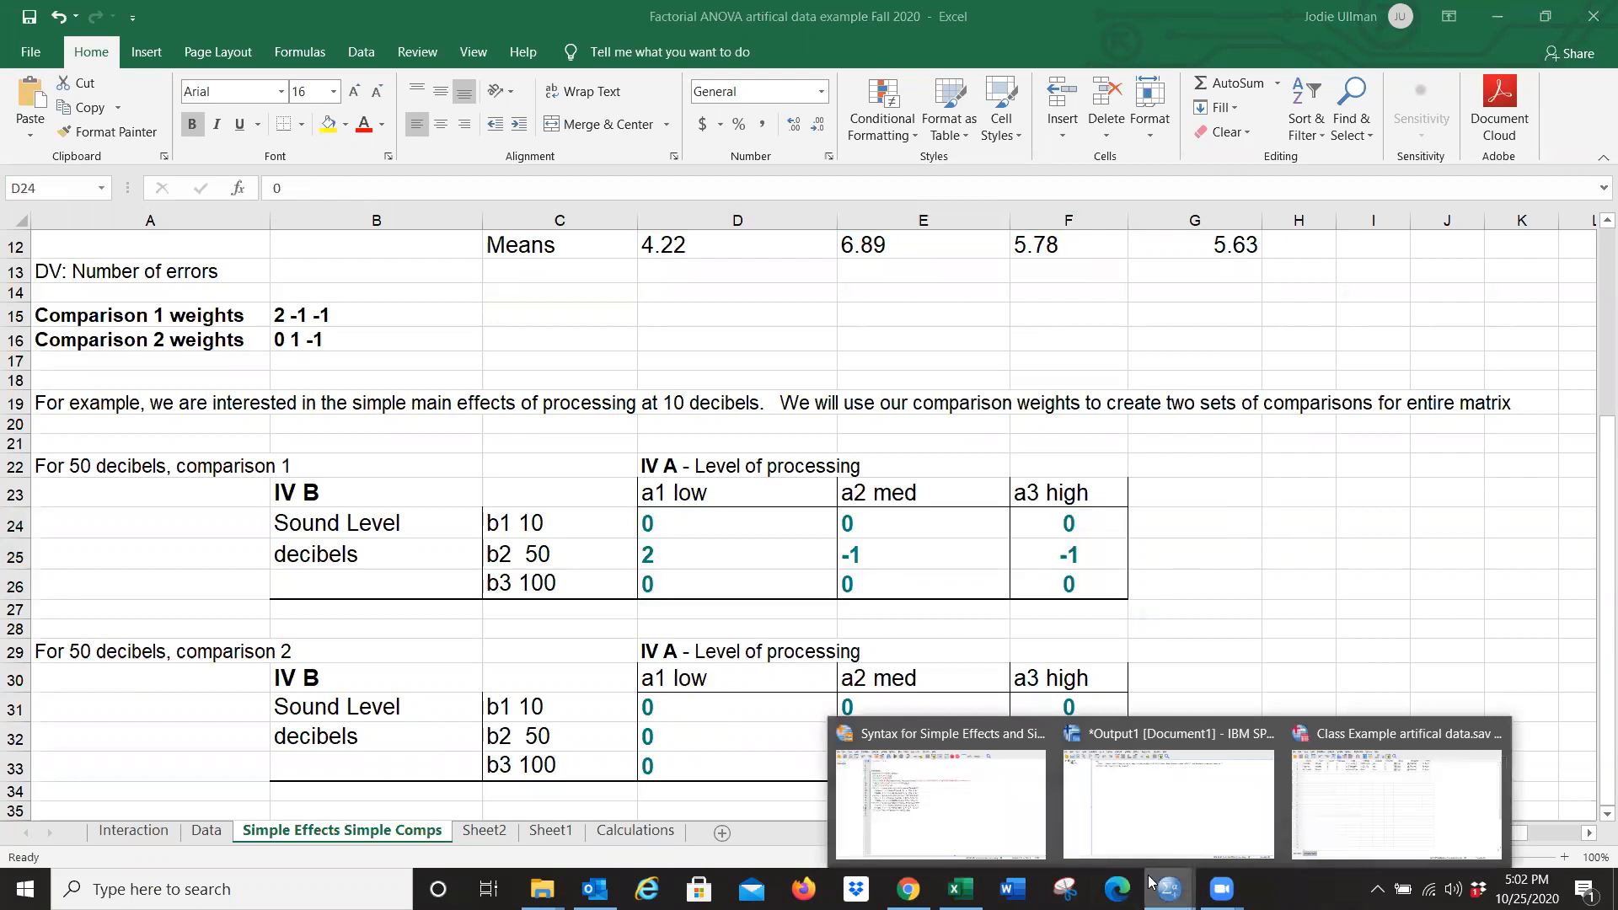
pyautogui.click(1396, 792)
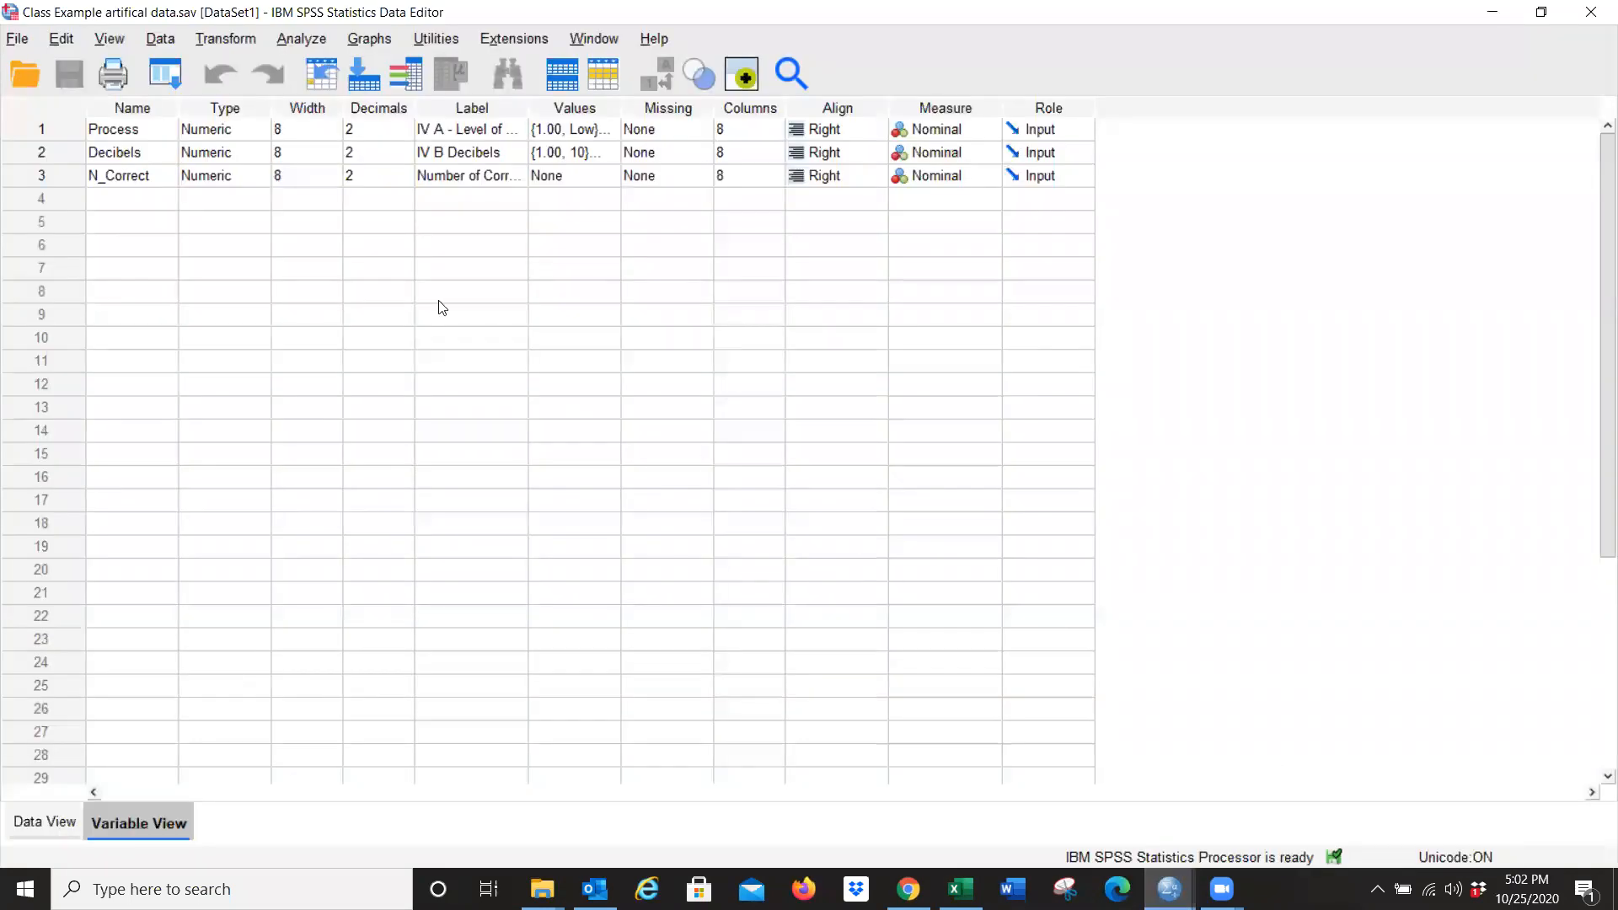
pyautogui.click(301, 38)
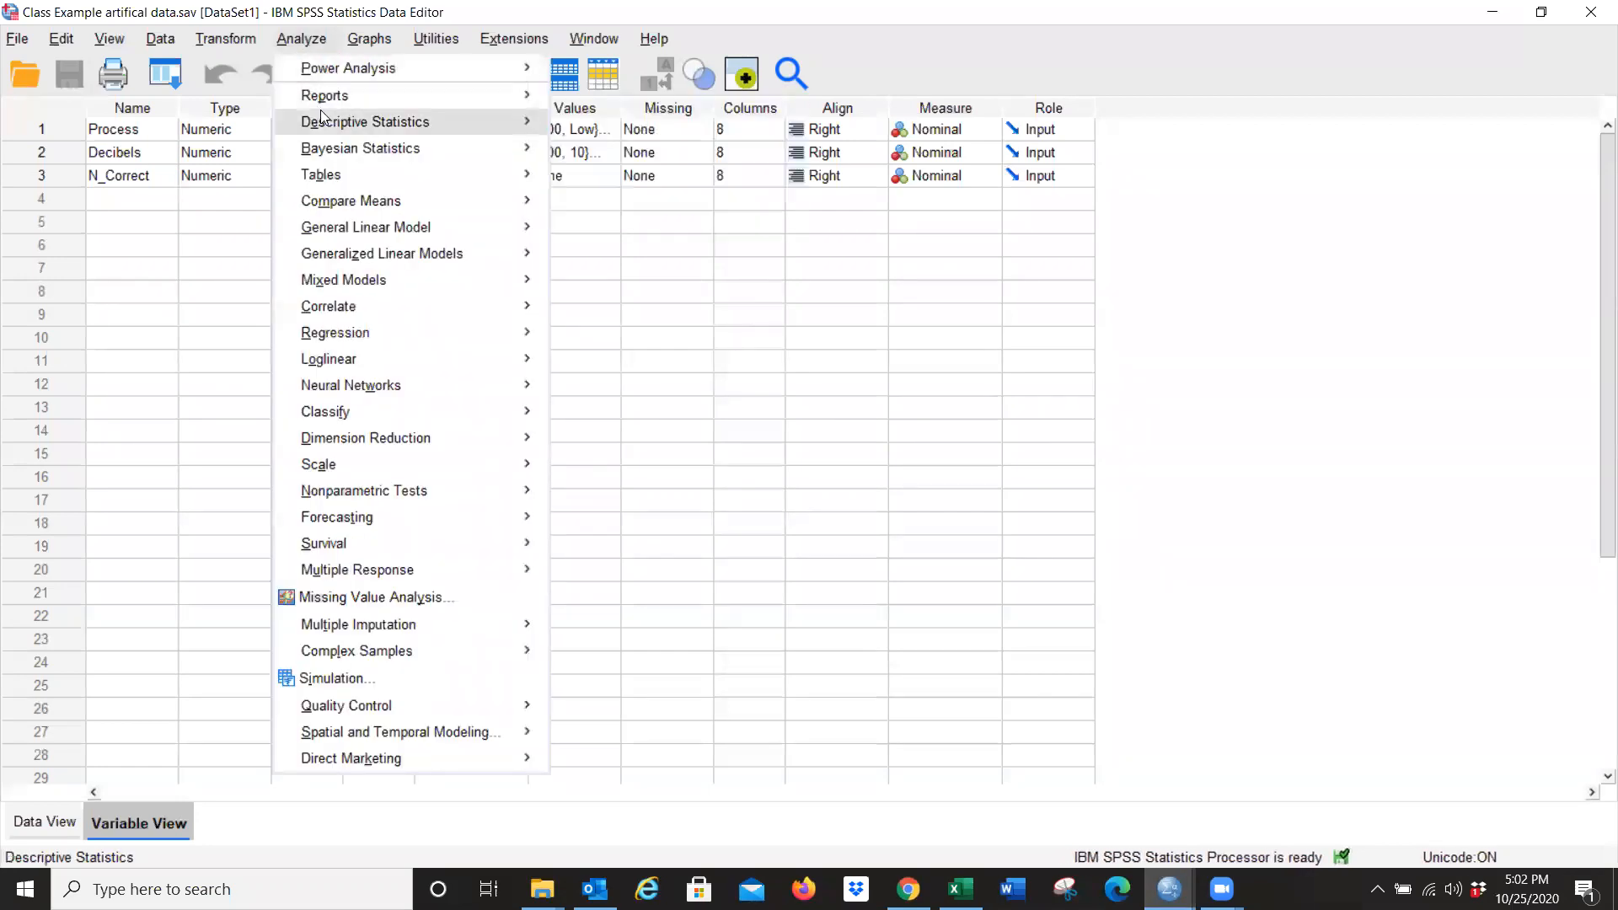
pyautogui.moveTo(311, 208)
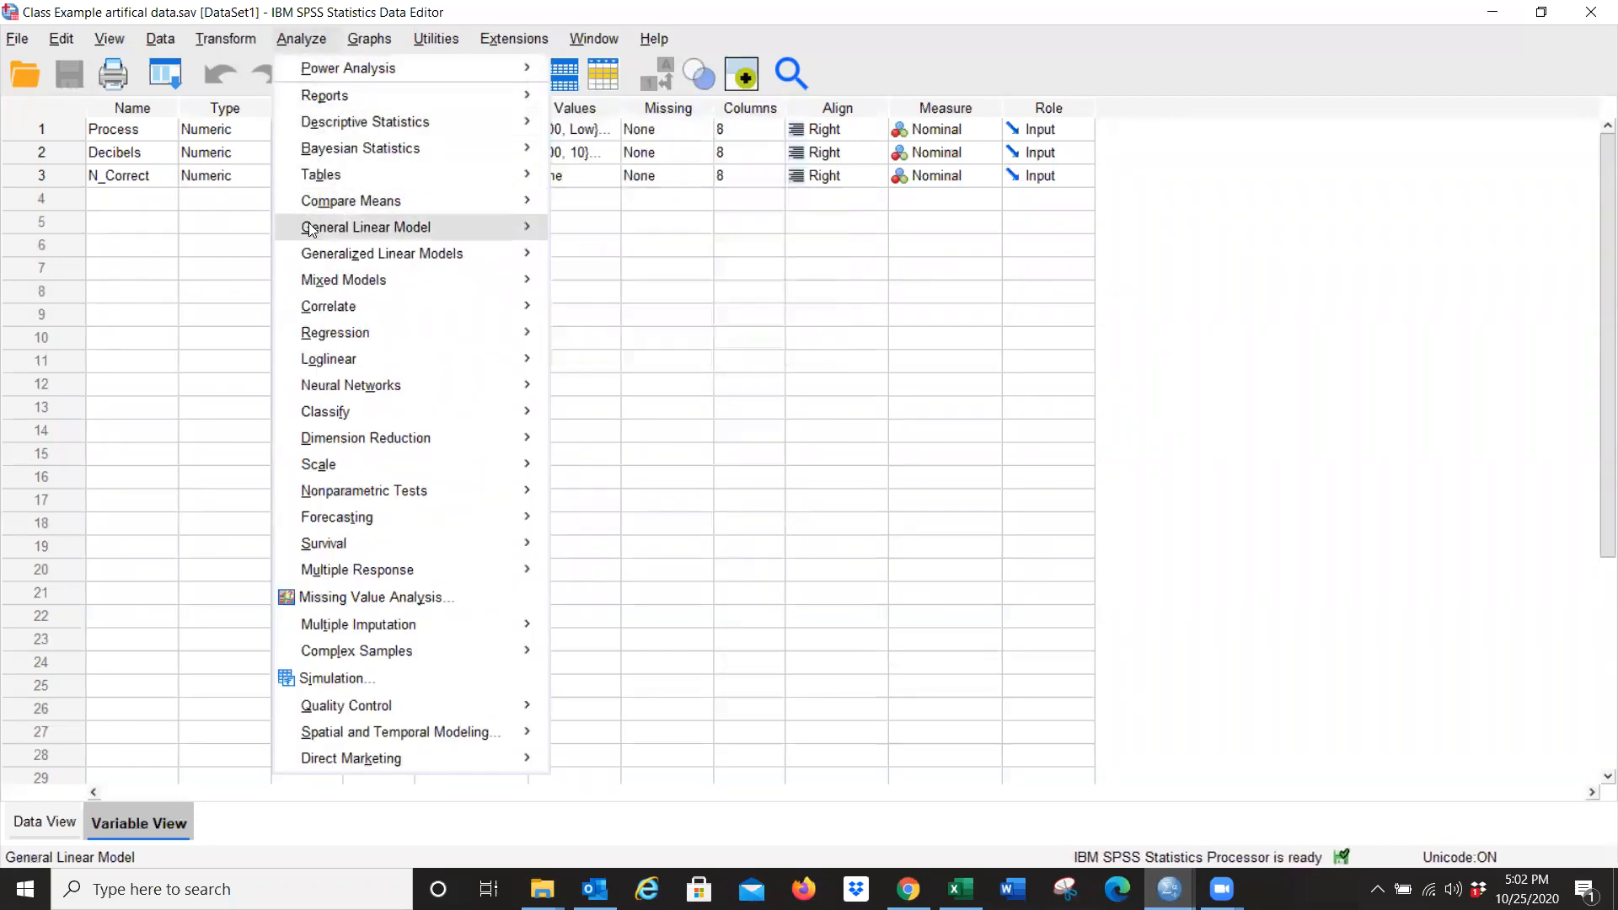
pyautogui.click(572, 235)
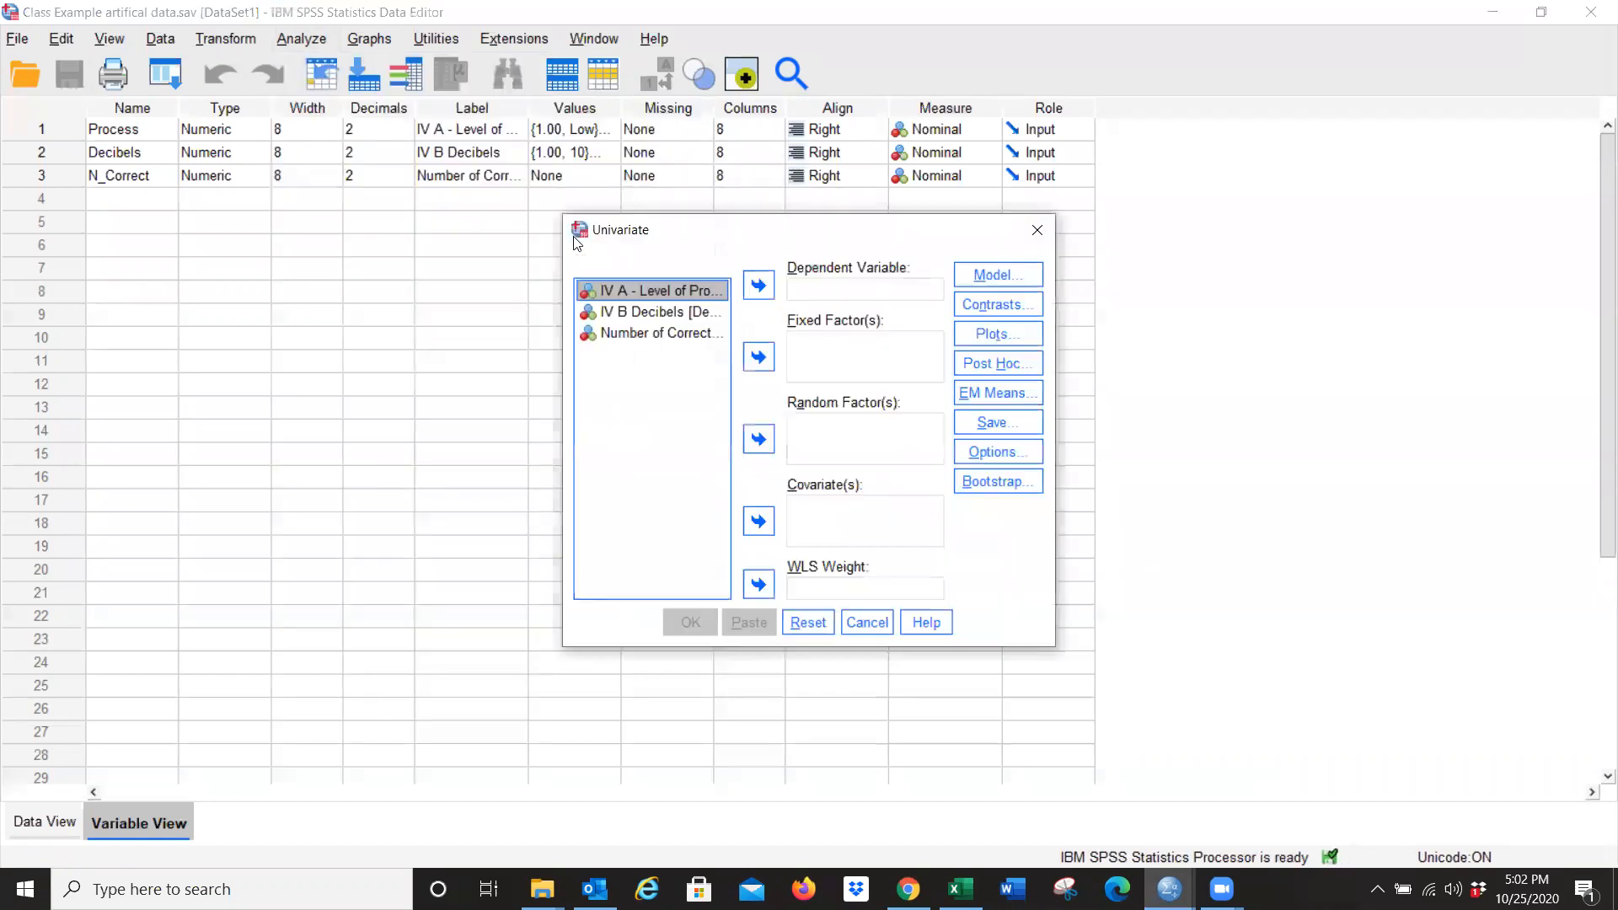
# Assign Number of Correct as the dependent variable and IV A - Level of Processing and IV B Decibels as fixed factors.
pyautogui.click(693, 337)
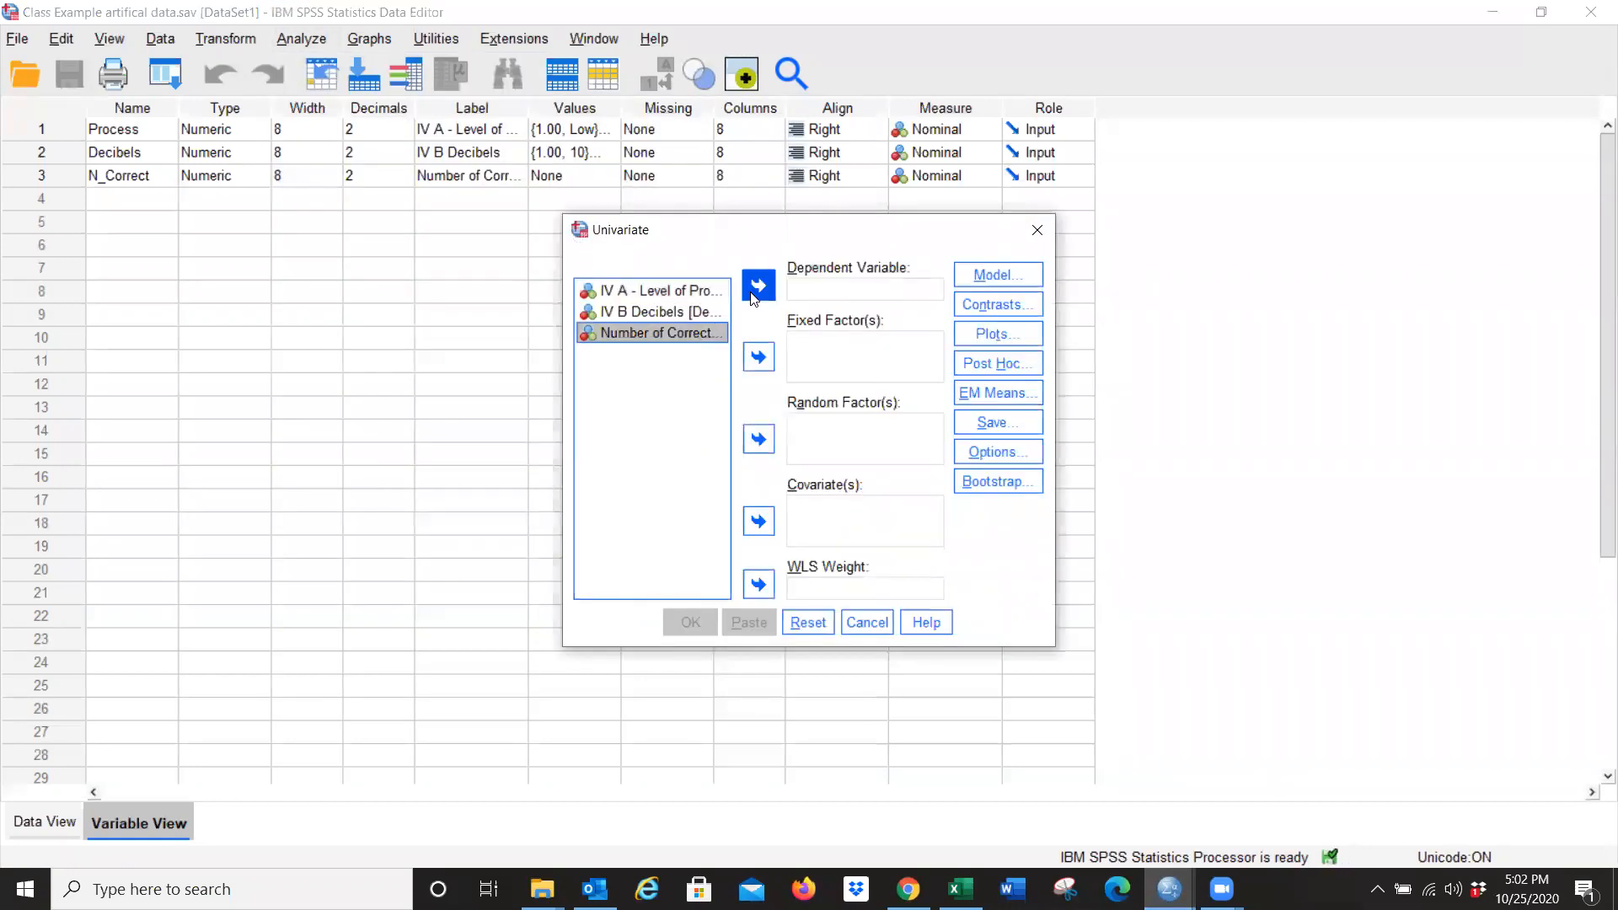
pyautogui.click(758, 285)
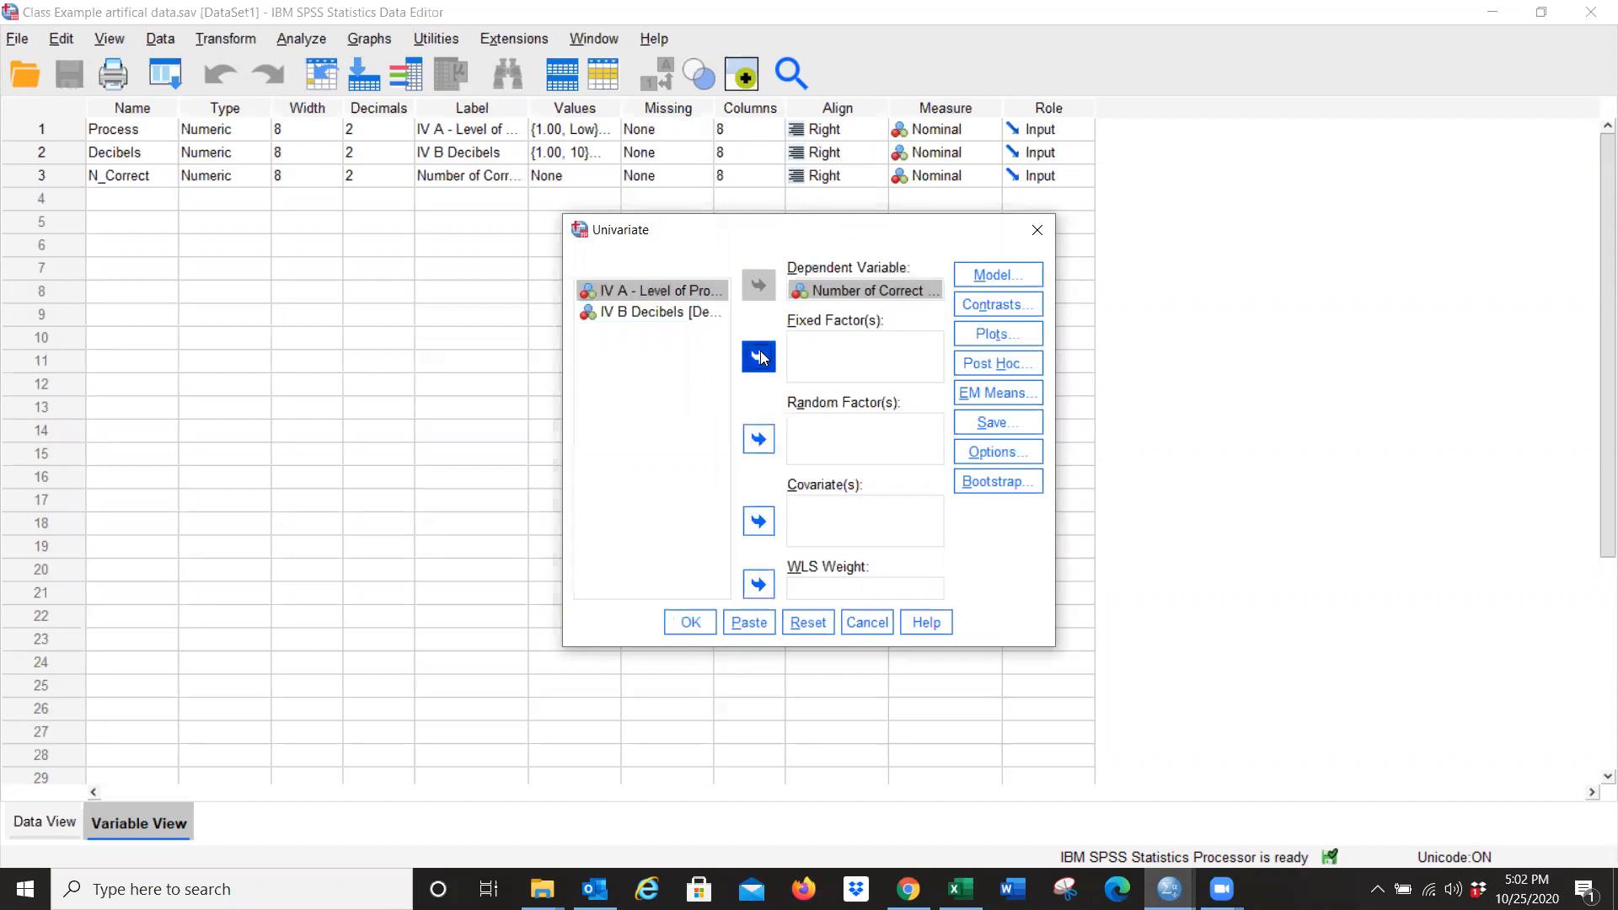
pyautogui.click(758, 353)
pyautogui.click(758, 358)
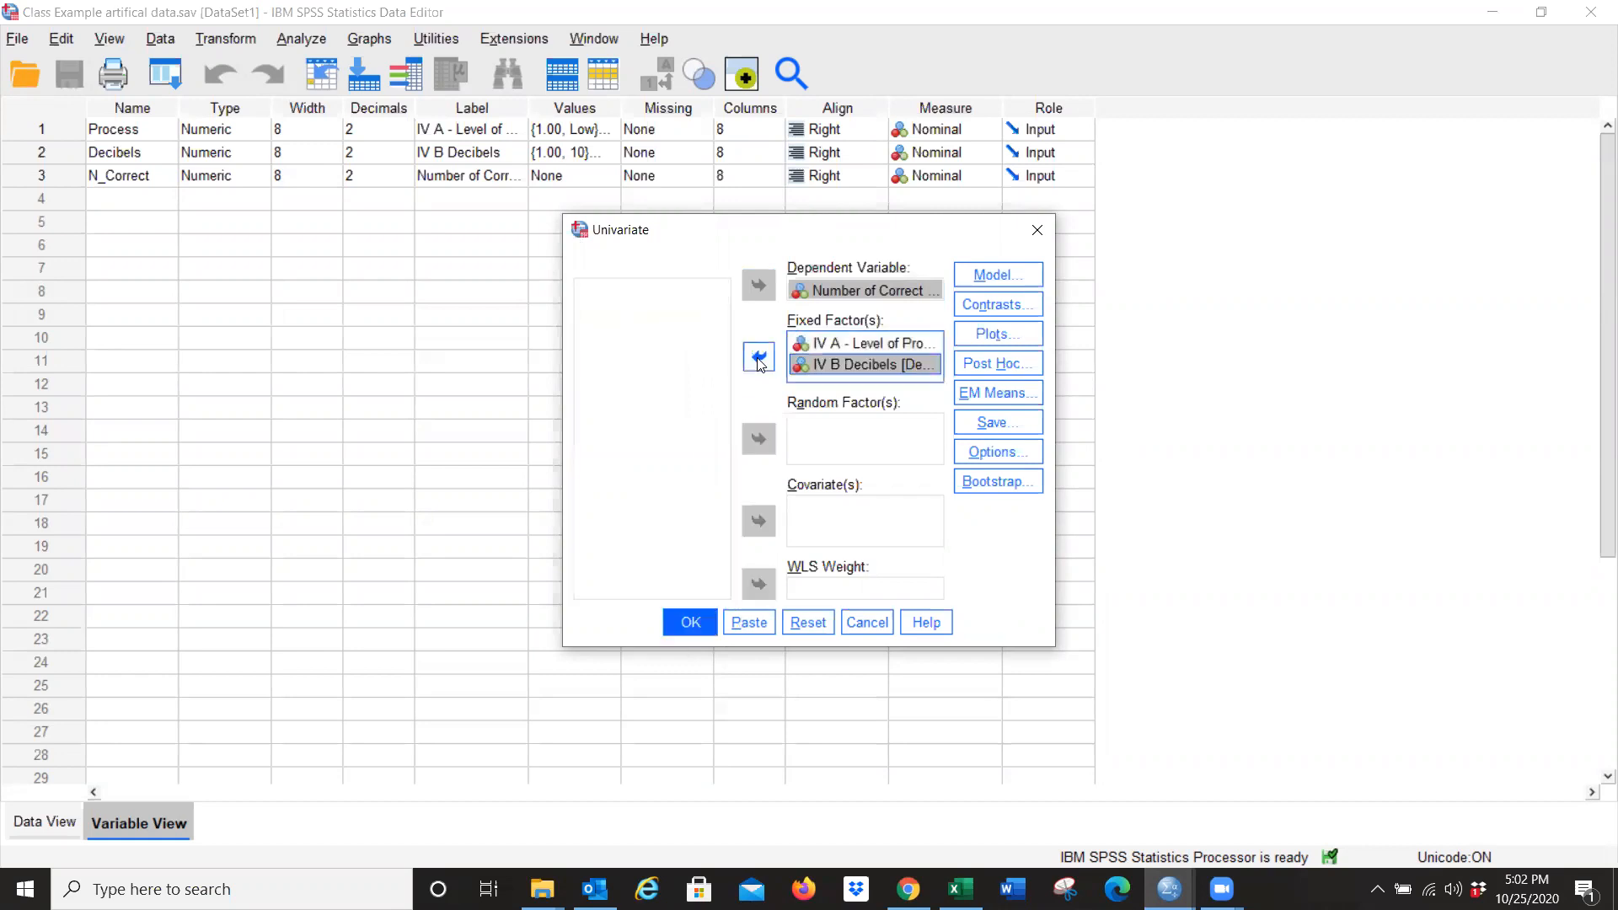
# Request descriptive statistics, estimates of effect size and homogeneity tests for the Univariate analysis.
pyautogui.click(980, 453)
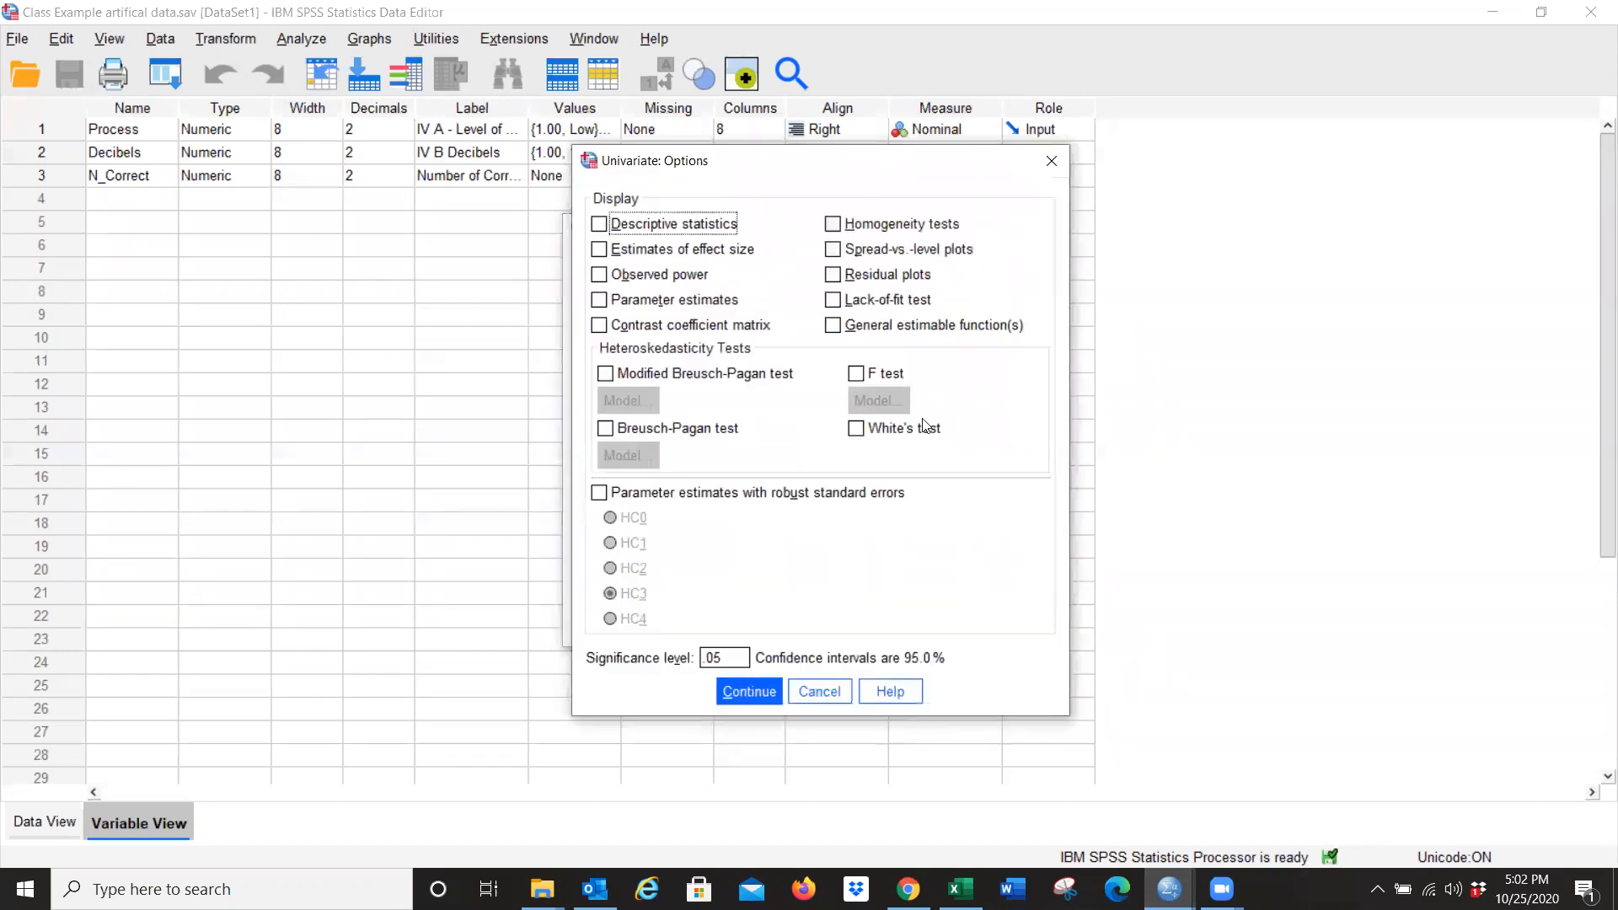
pyautogui.click(600, 223)
pyautogui.click(599, 249)
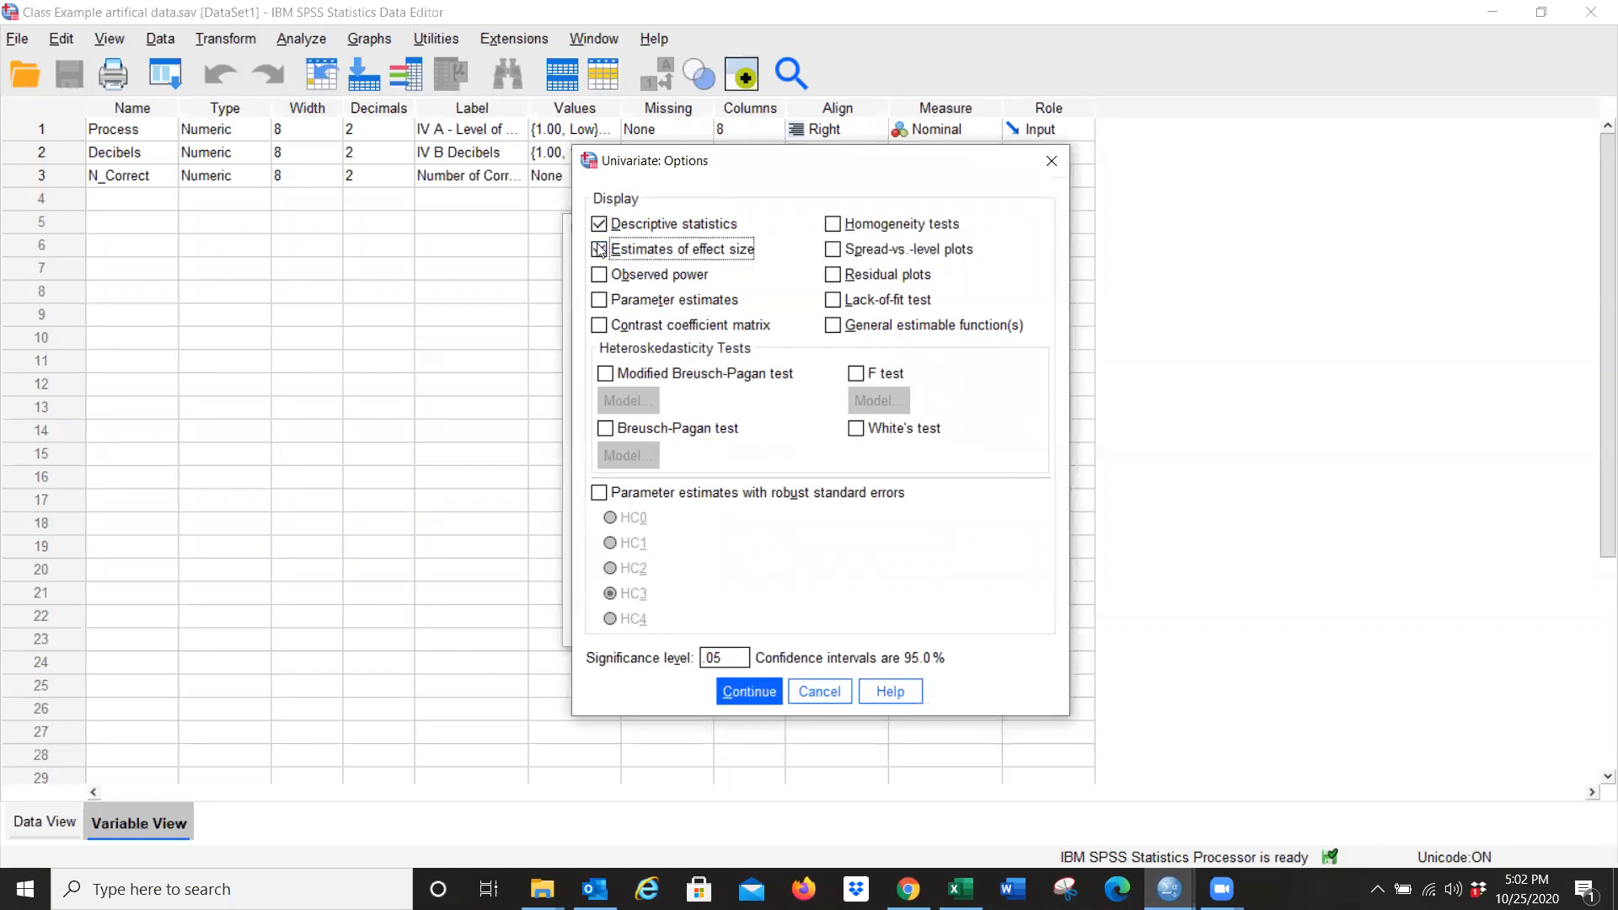
pyautogui.click(831, 228)
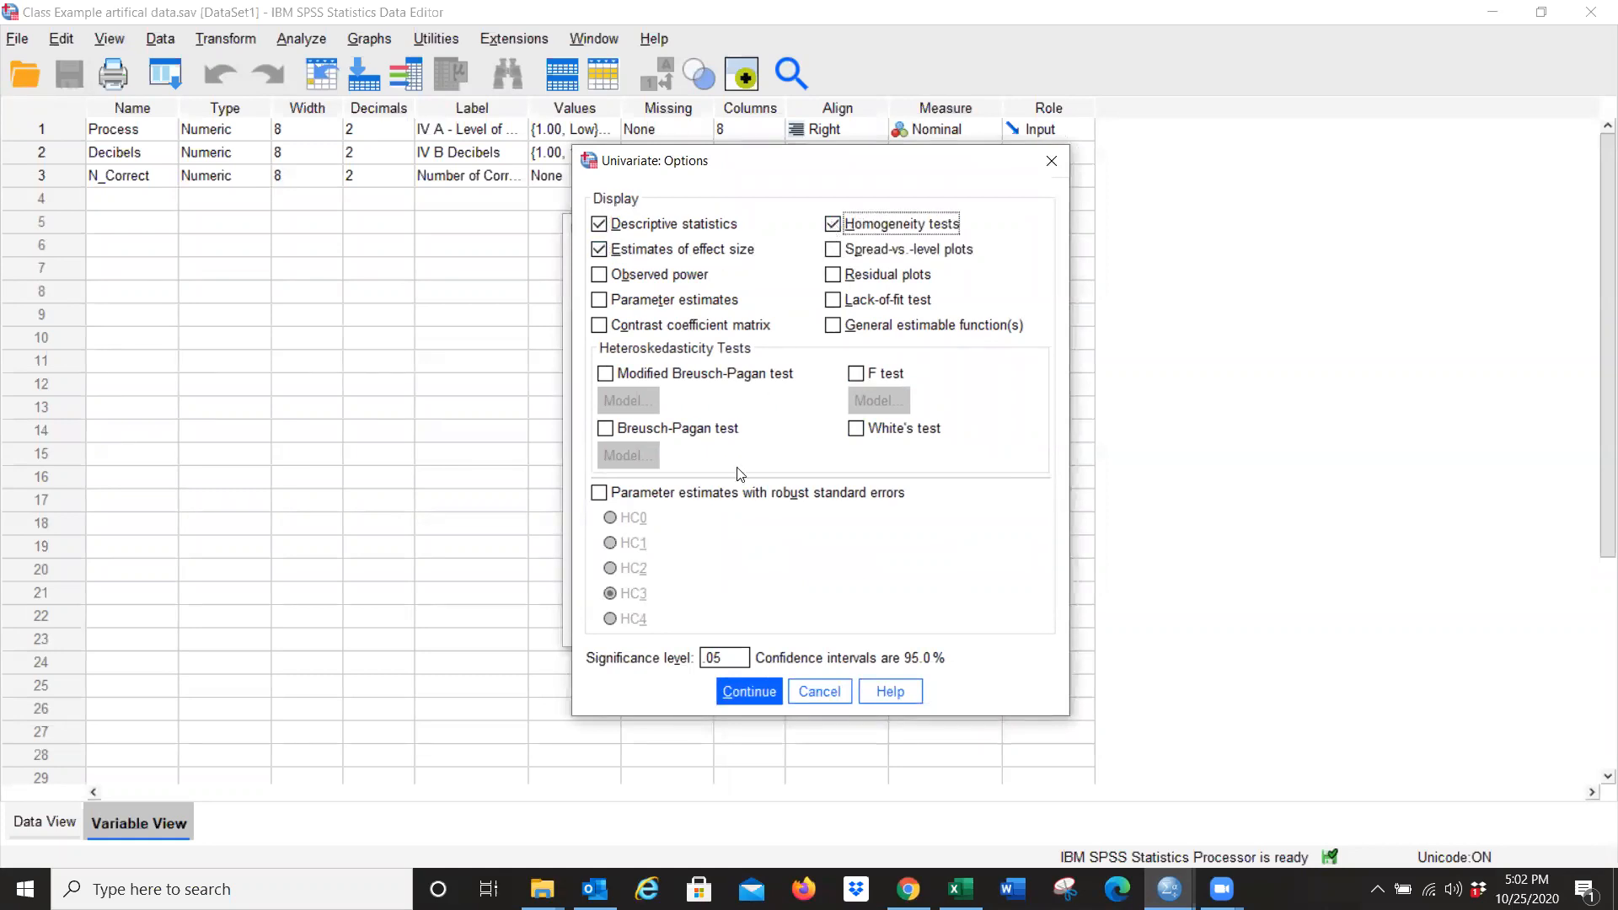
pyautogui.click(733, 695)
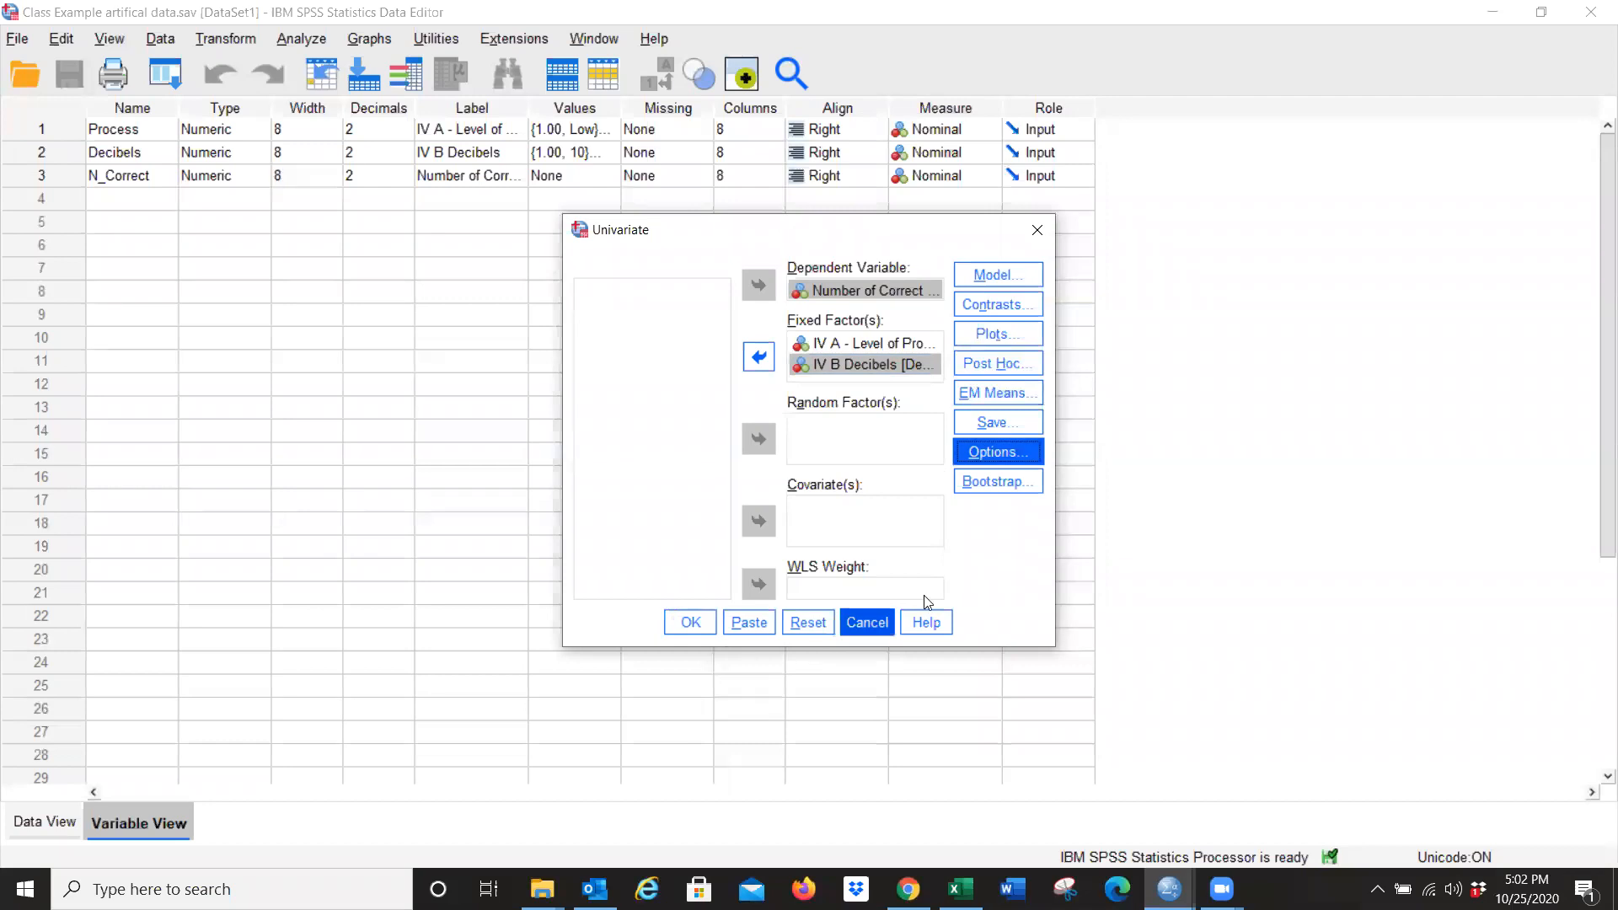
# Paste the Univariate analysis as syntax and bring up the Syntax for Simple Effects and Simple Comparisons file.
pyautogui.click(744, 625)
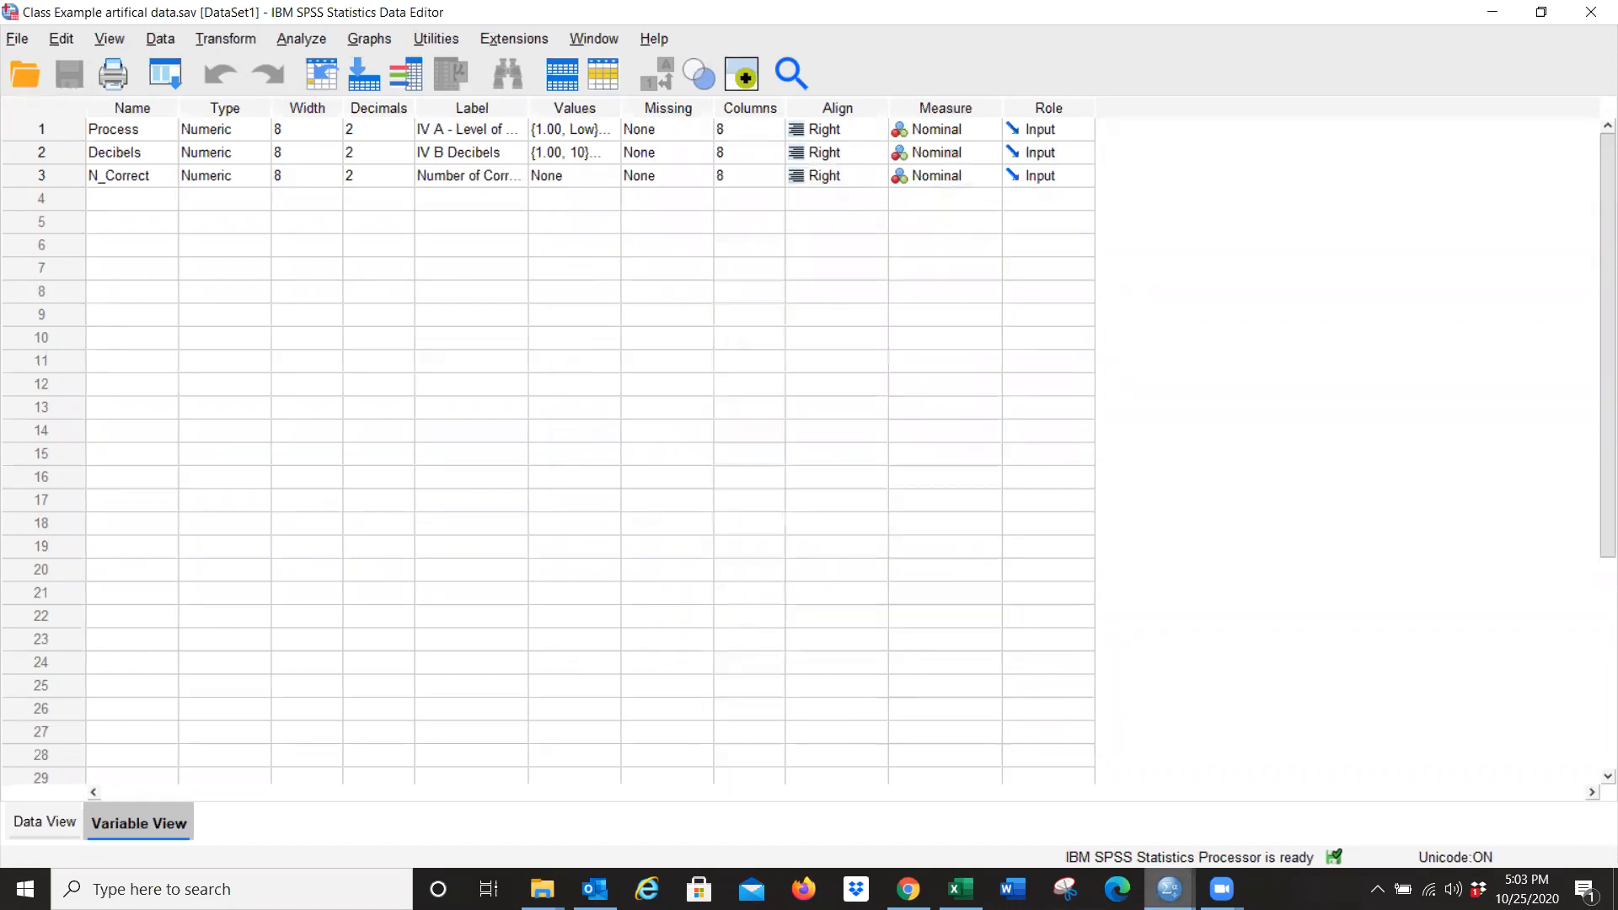
pyautogui.moveTo(1170, 889)
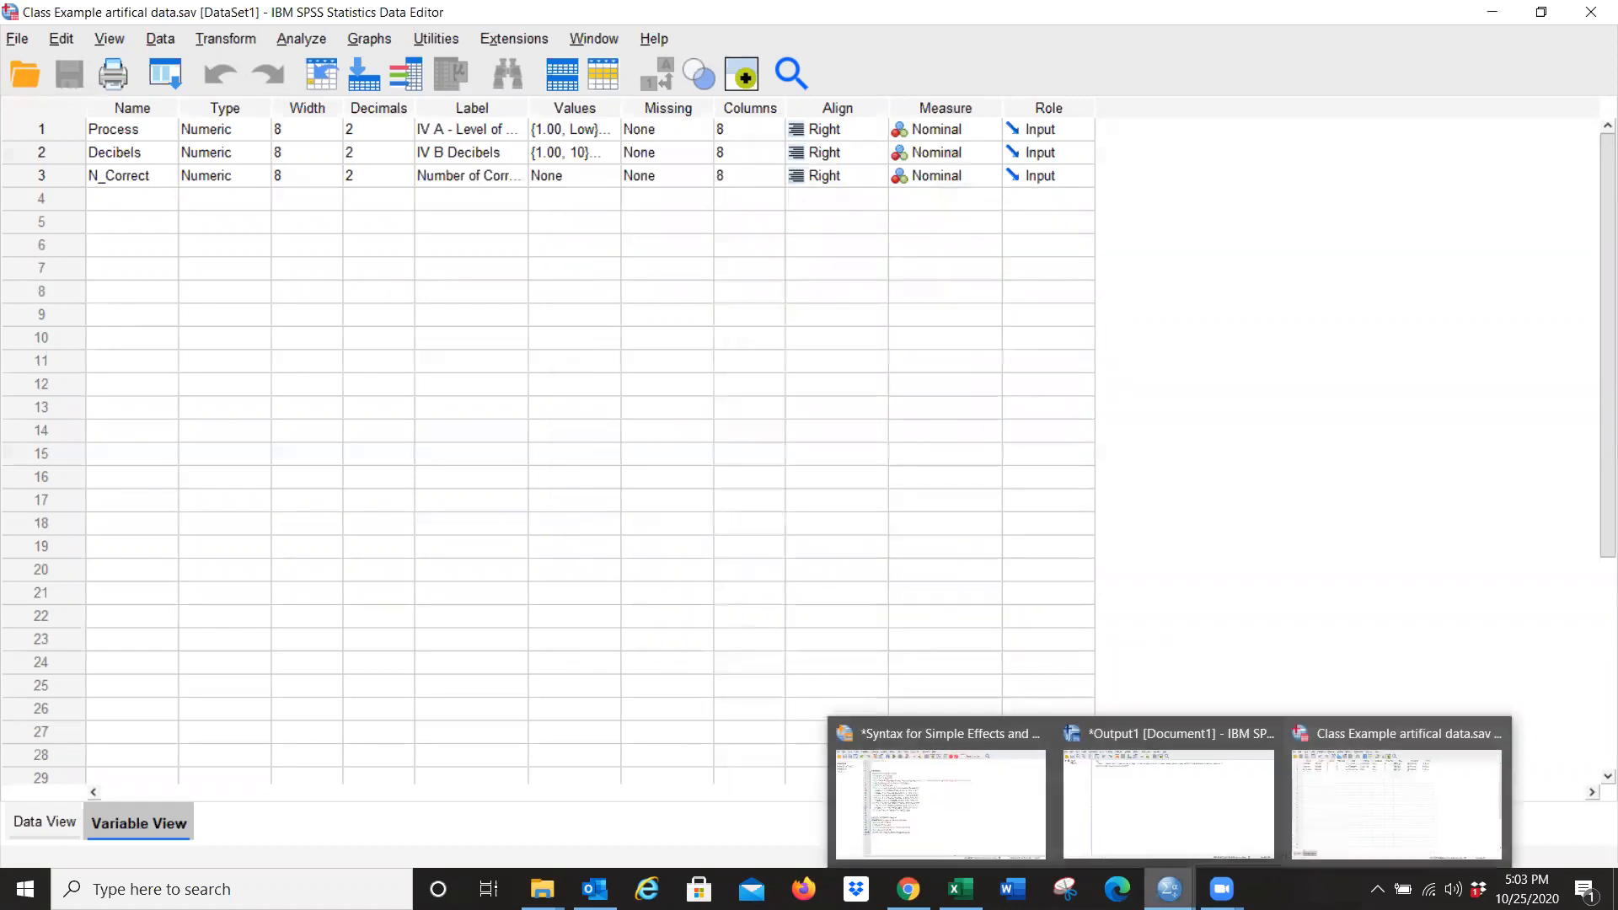
pyautogui.click(967, 822)
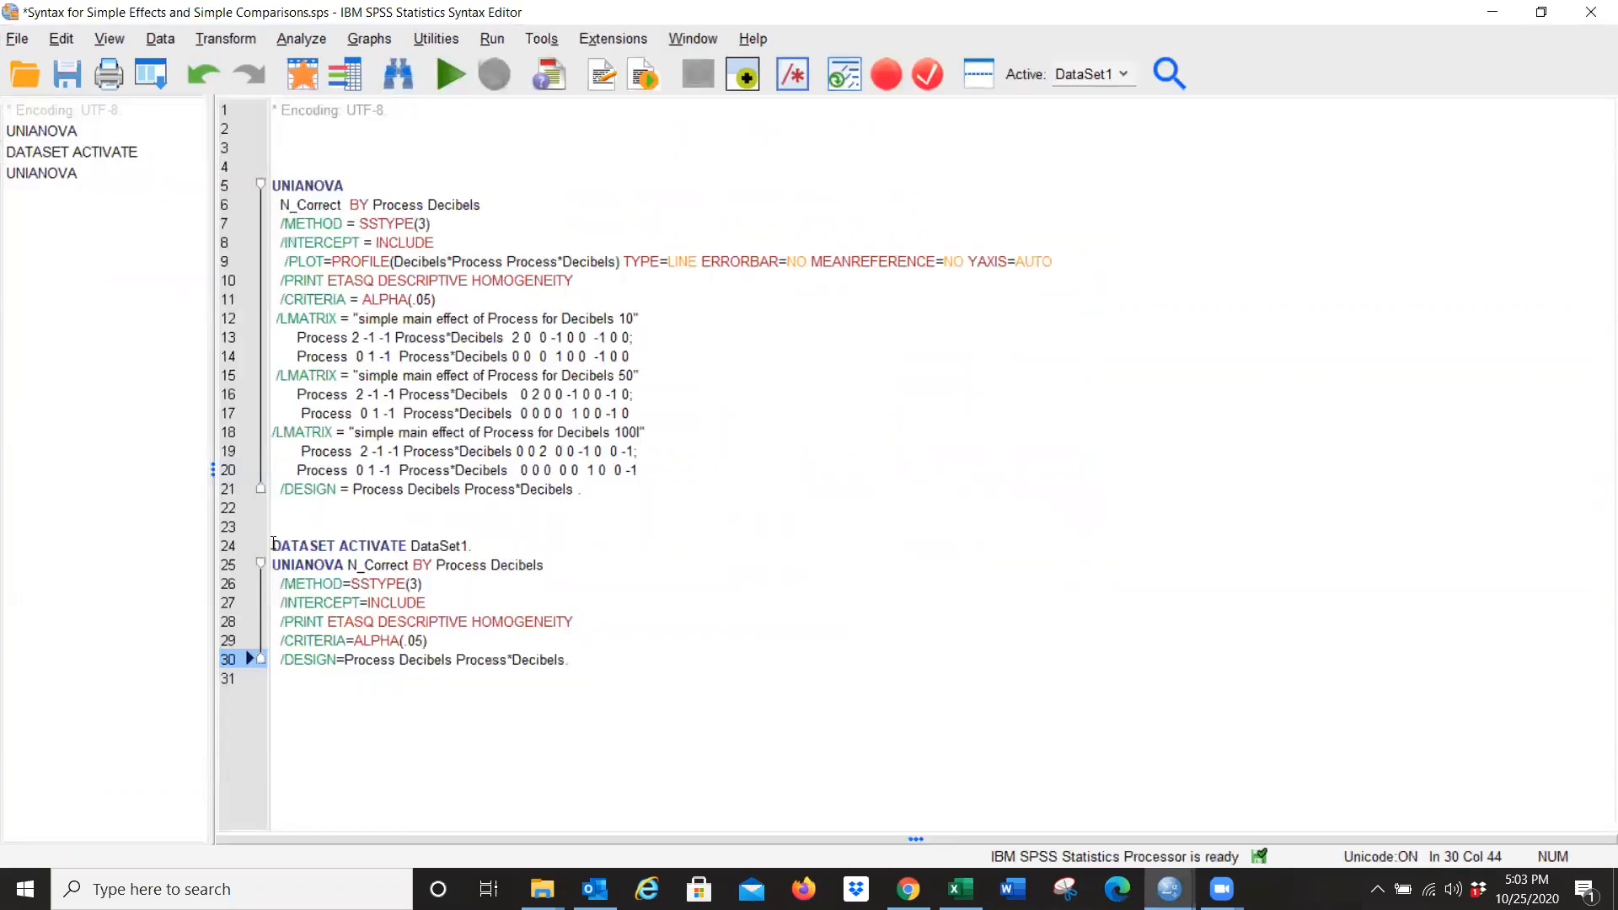
# Compare the newly pasted UNIANOVA syntax with the opening lines of the existing UNIANOVA command that contains the LMATRIX statements.
pyautogui.moveTo(273, 545); pyautogui.dragTo(566, 663)
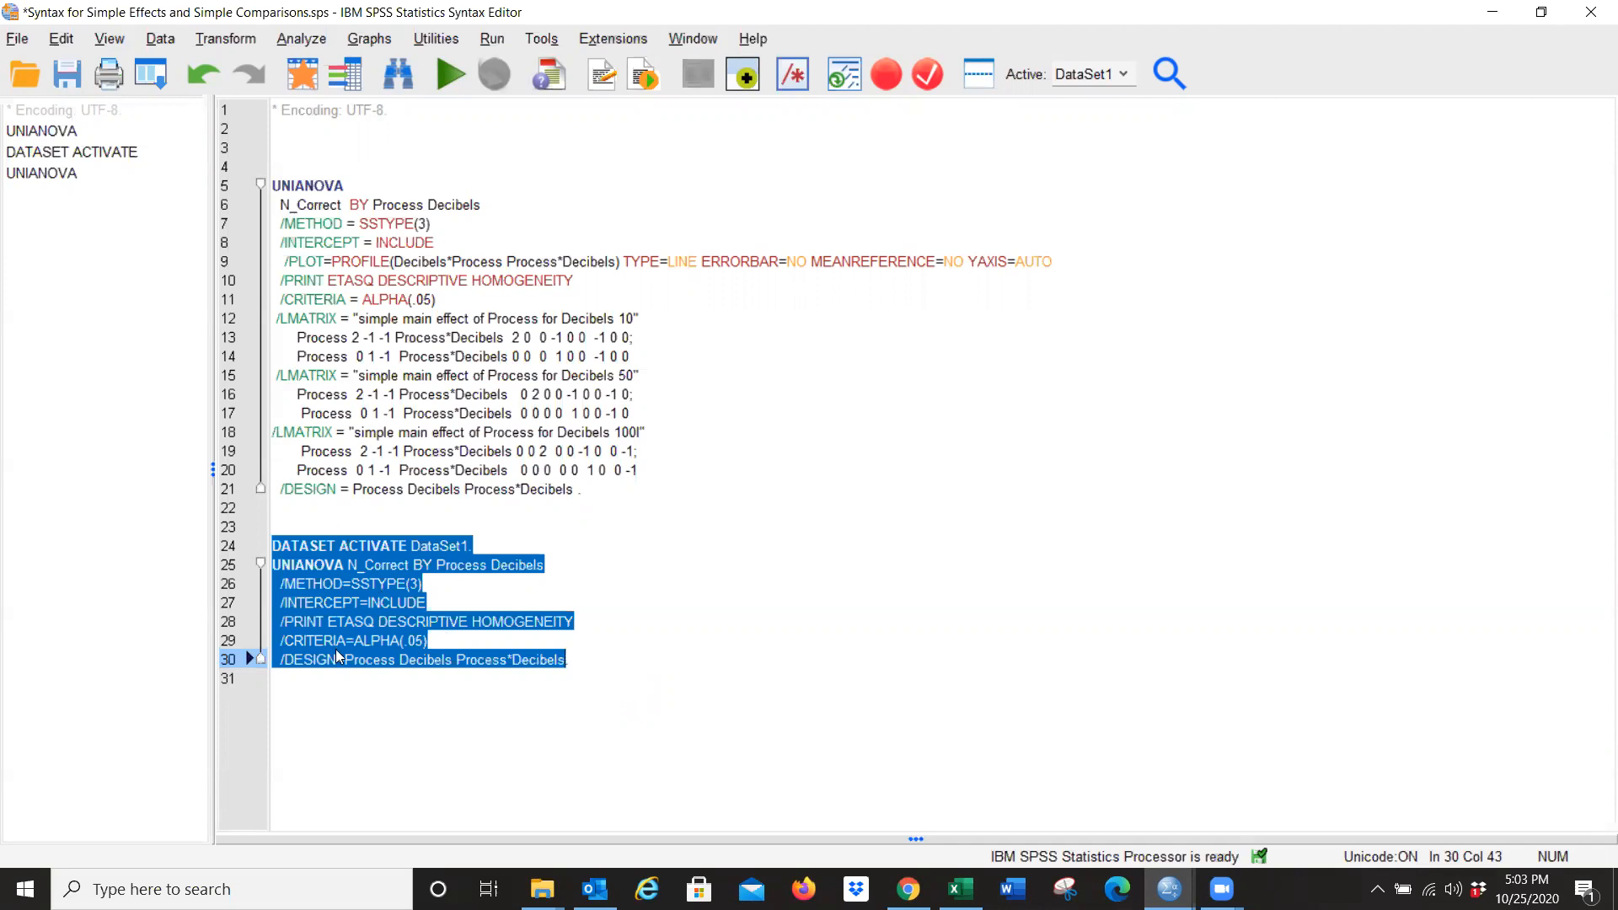
pyautogui.click(779, 585)
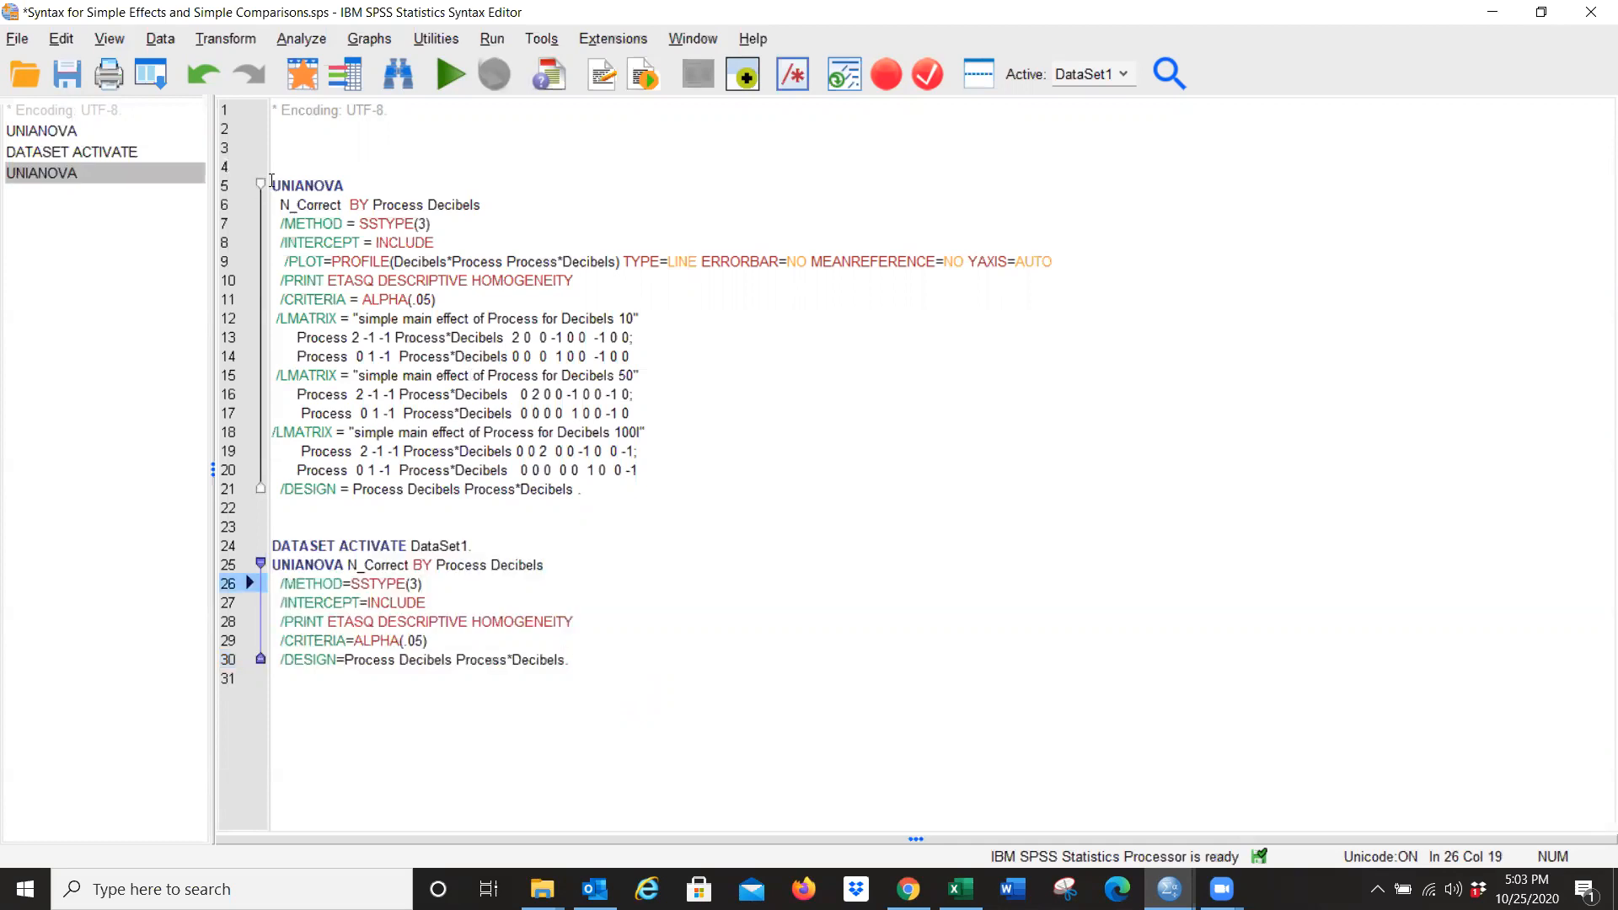
pyautogui.moveTo(272, 183); pyautogui.dragTo(460, 293)
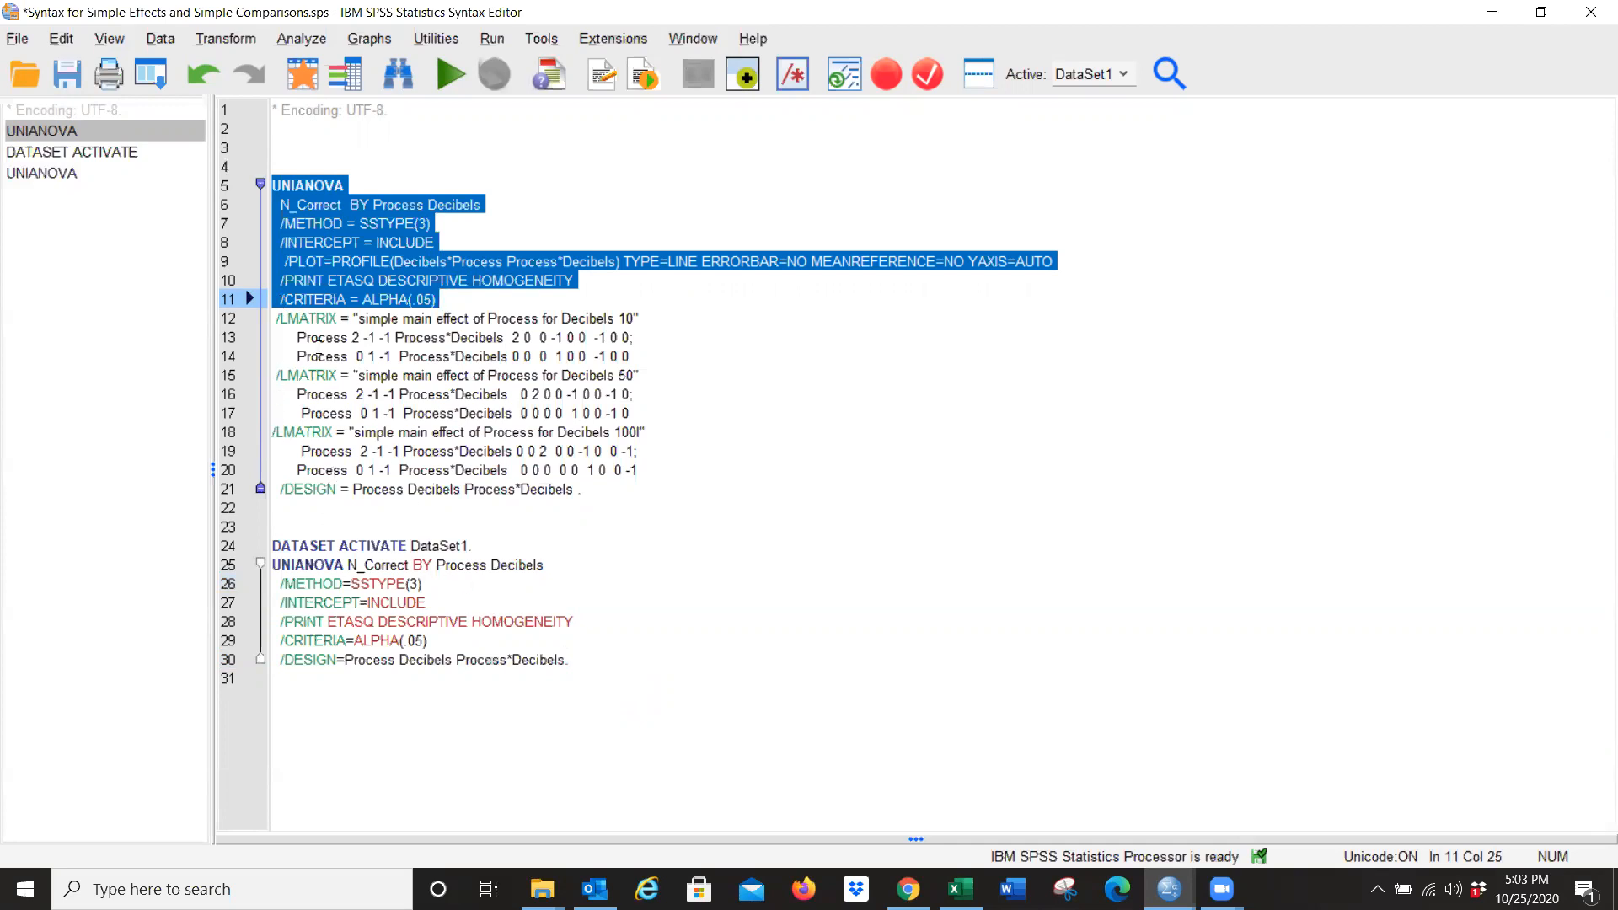
pyautogui.click(642, 531)
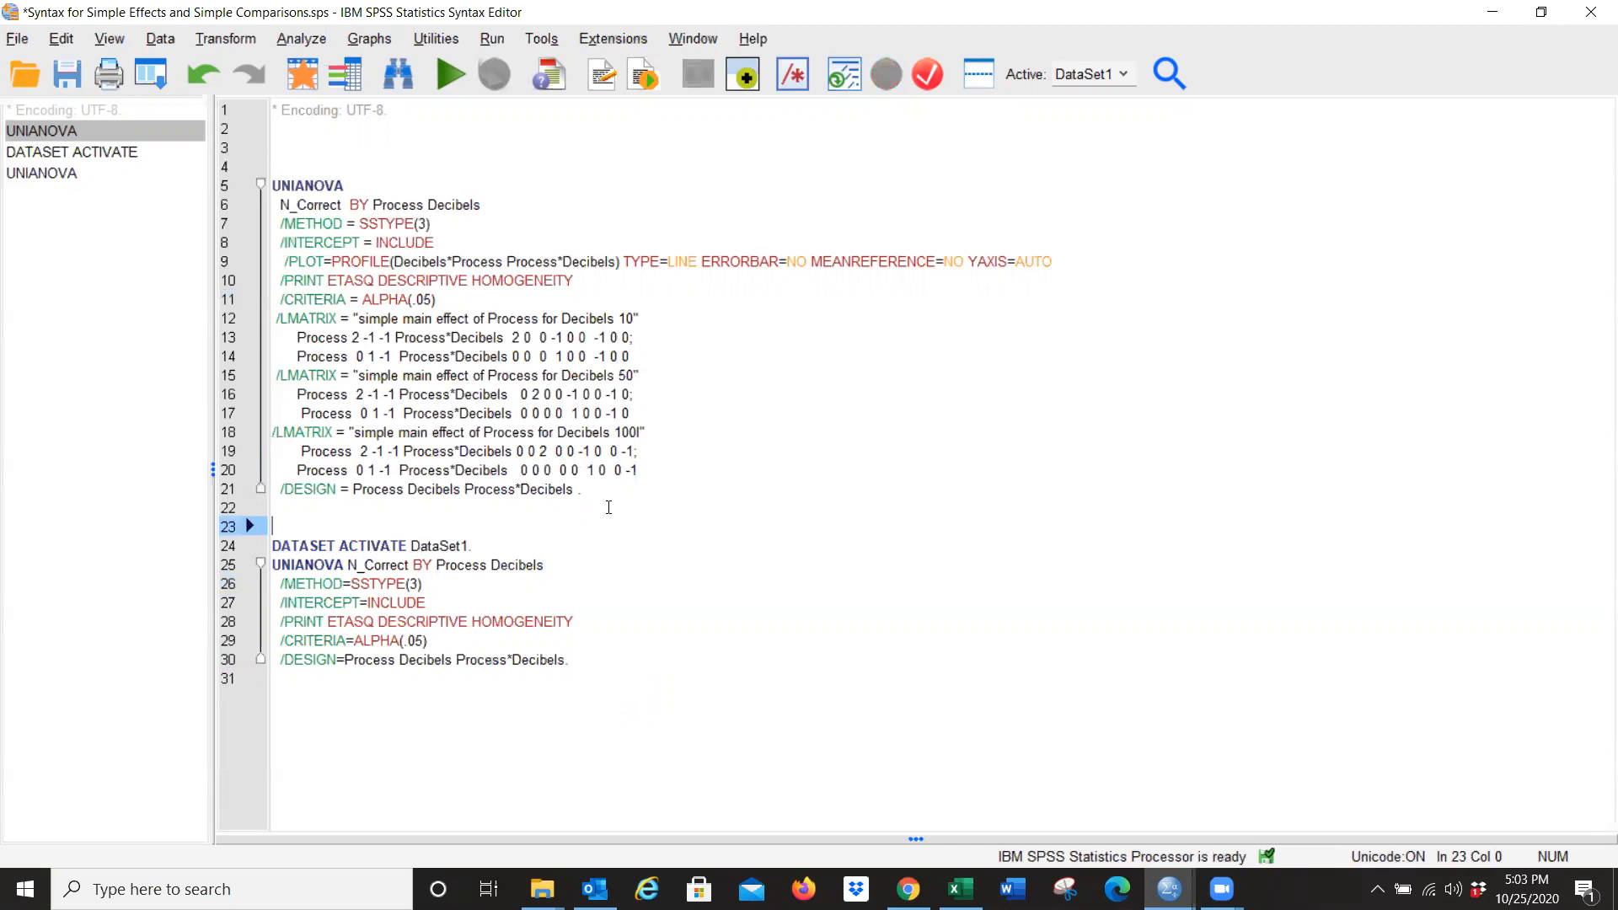
# Insert blank lines between the /CRITERIA=ALPHA(.05) and /DESIGN lines of the pasted UNIANOVA command.
pyautogui.click(462, 640)
pyautogui.press('Return')
pyautogui.press('Return')
pyautogui.press('Return')
pyautogui.press('Return')
pyautogui.press('Return')
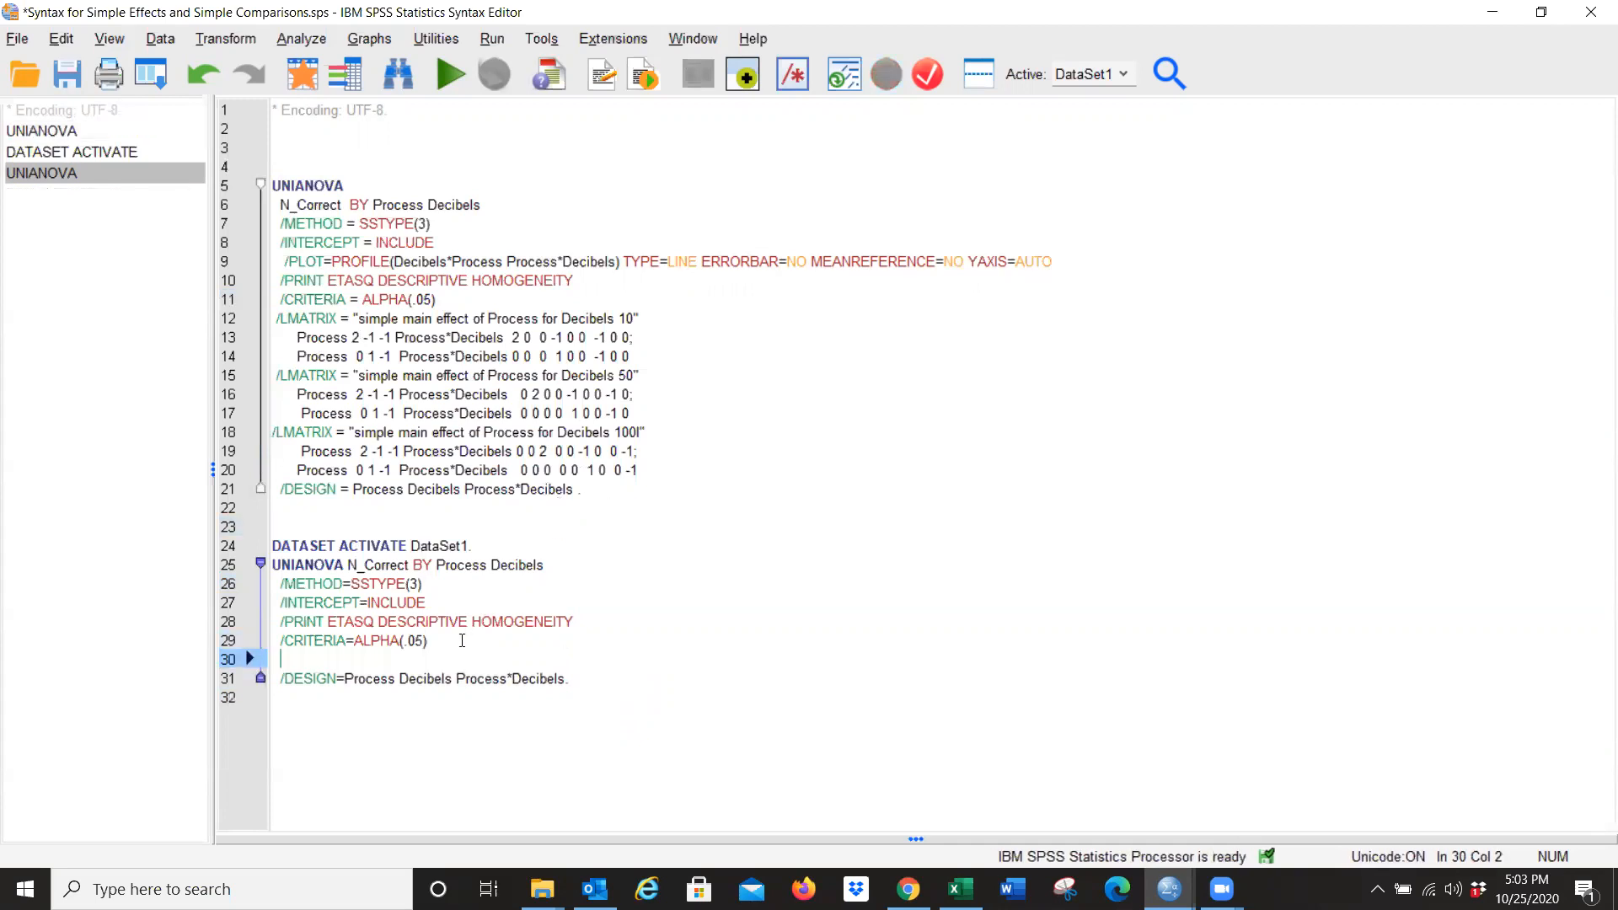
# Add more blank lines before the pasted command's /DESIGN line, and insert blank lines above DATASET ACTIVATE to separate it from the existing UNIANOVA command.
pyautogui.press('Return')
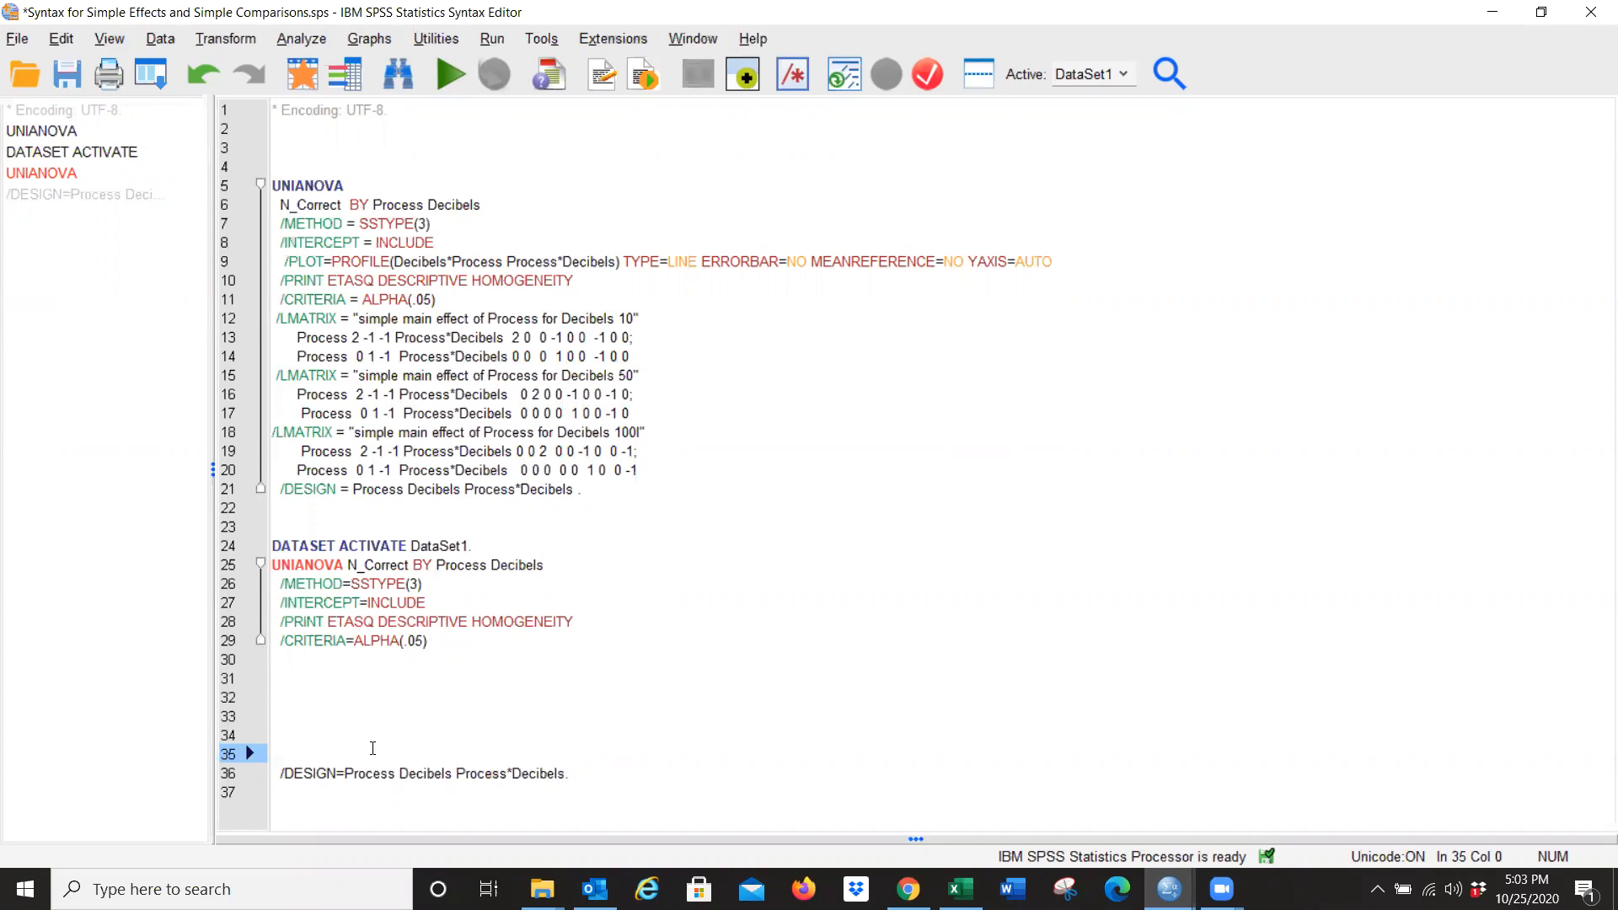
pyautogui.press('Return')
pyautogui.press('Return')
pyautogui.press('Return')
pyautogui.press('Return')
pyautogui.press('Return')
pyautogui.press('Return')
pyautogui.press('Return')
pyautogui.press('Return')
pyautogui.press('Return')
pyautogui.press('Return')
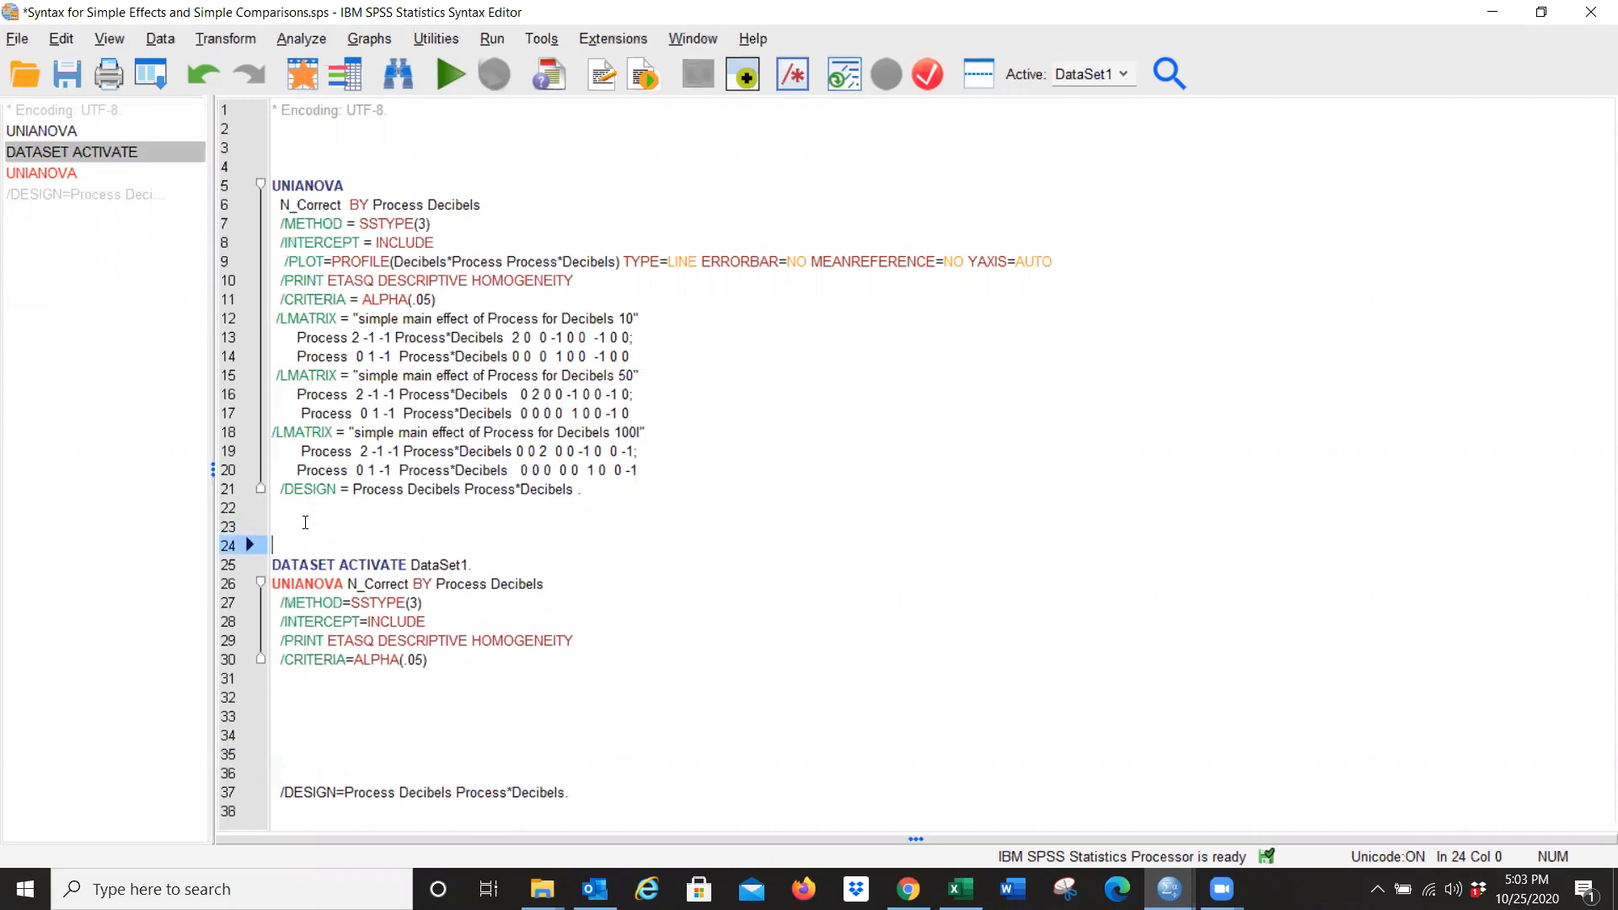
pyautogui.press('Return')
pyautogui.press('Return')
pyautogui.press('Return')
pyautogui.press('Return')
pyautogui.press('Return')
pyautogui.press('Return')
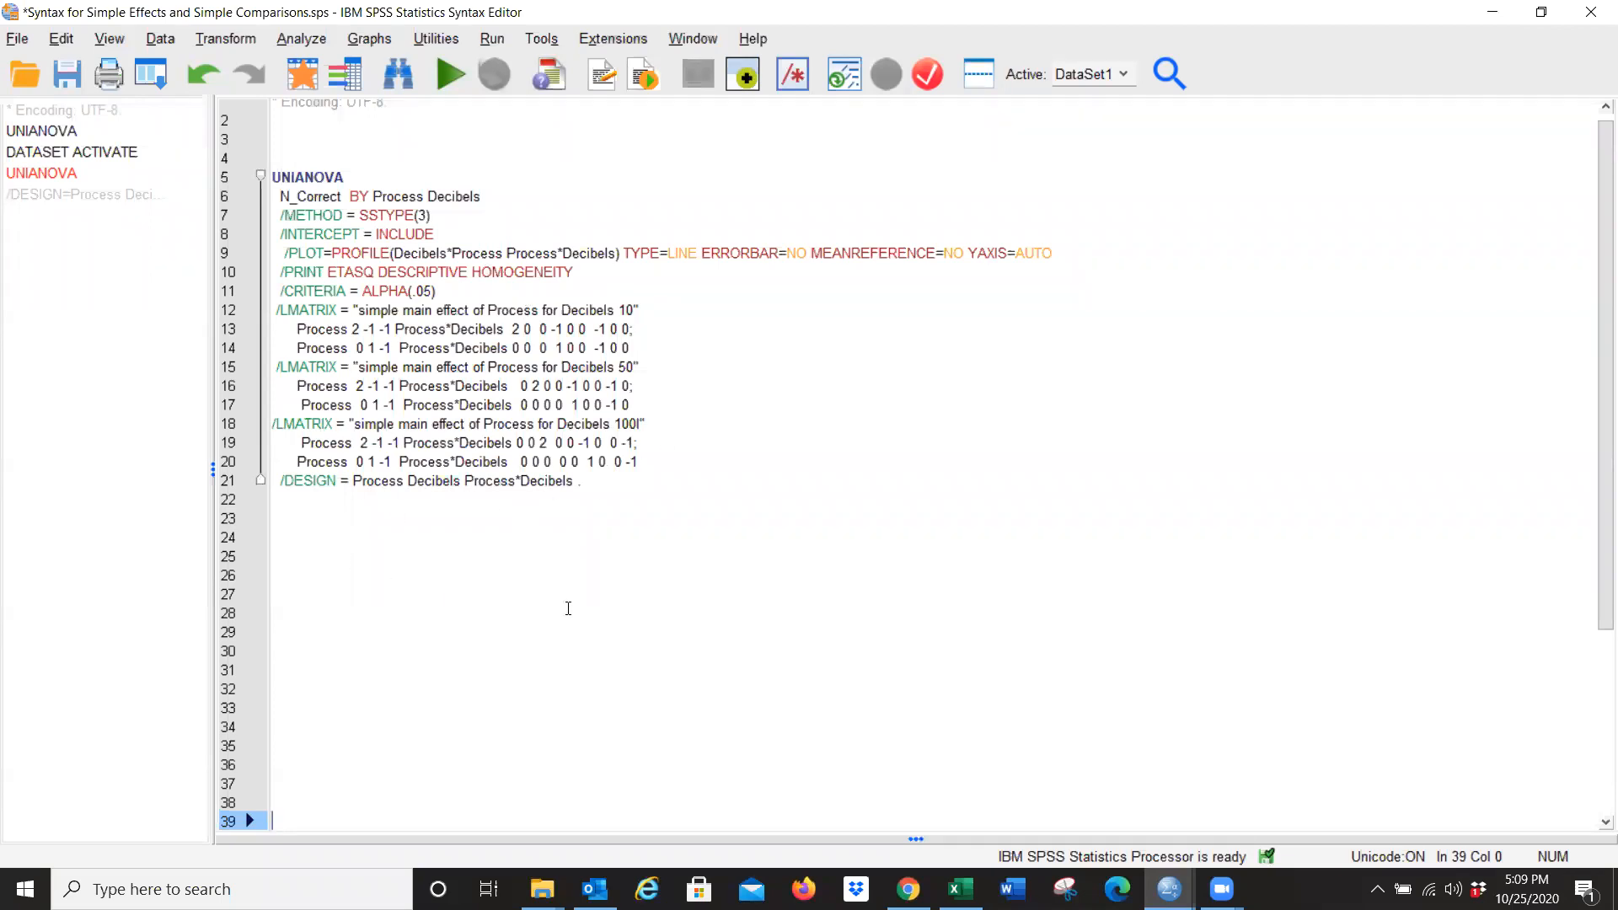
# Run only the existing UNIANOVA command containing the three LMATRIX statements, from UNIANOVA through its /DESIGN line.
pyautogui.moveTo(274, 179); pyautogui.dragTo(603, 481)
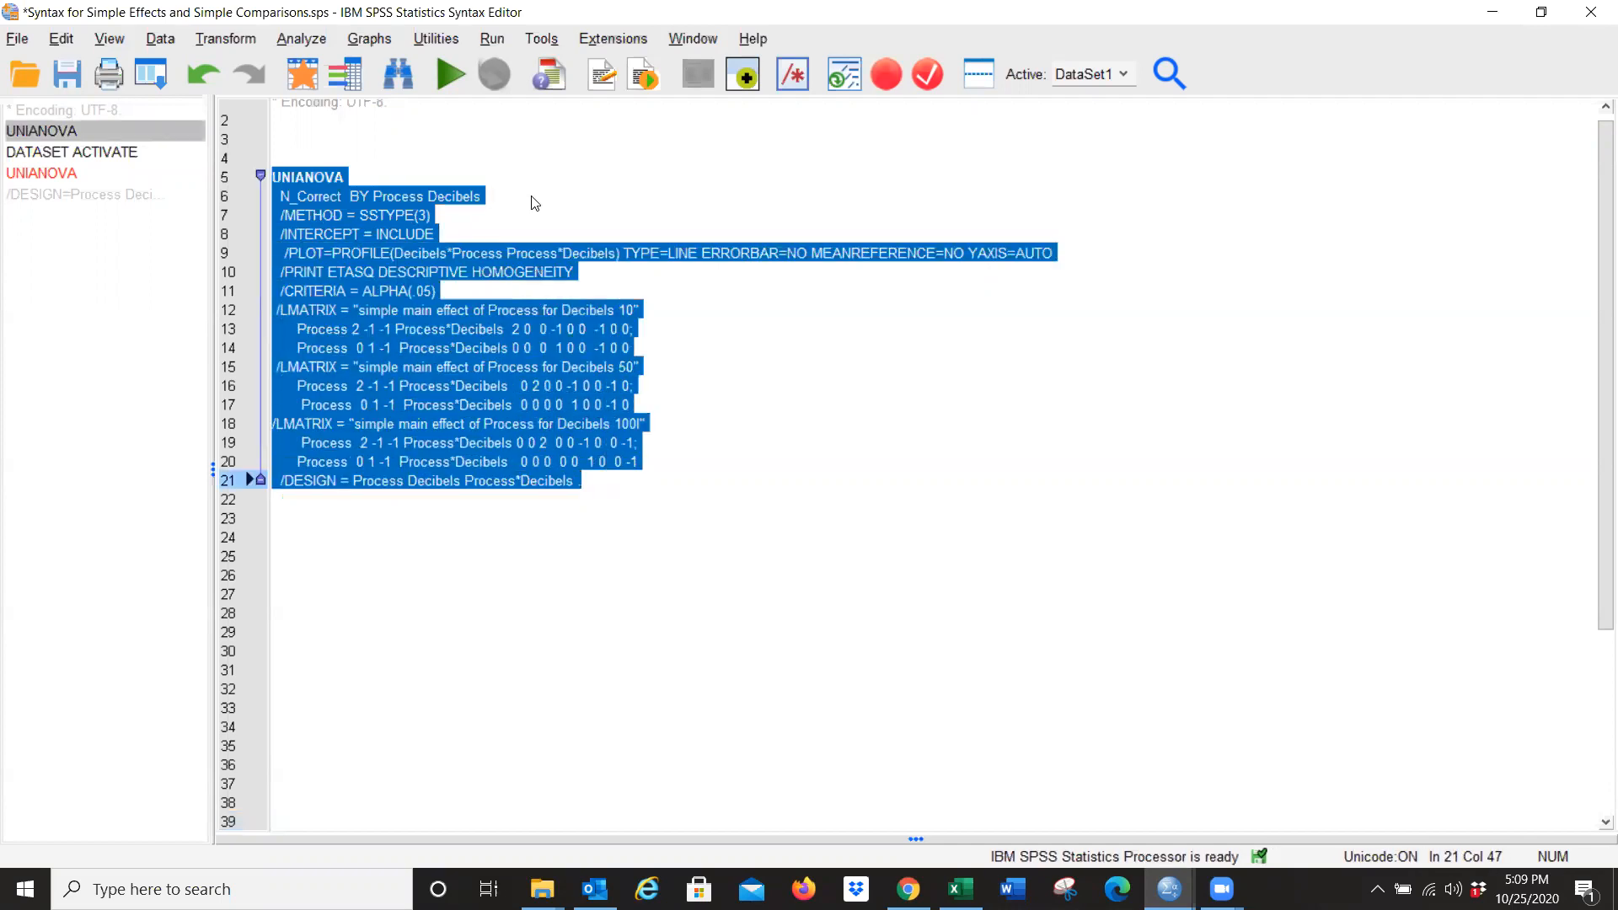
pyautogui.click(449, 76)
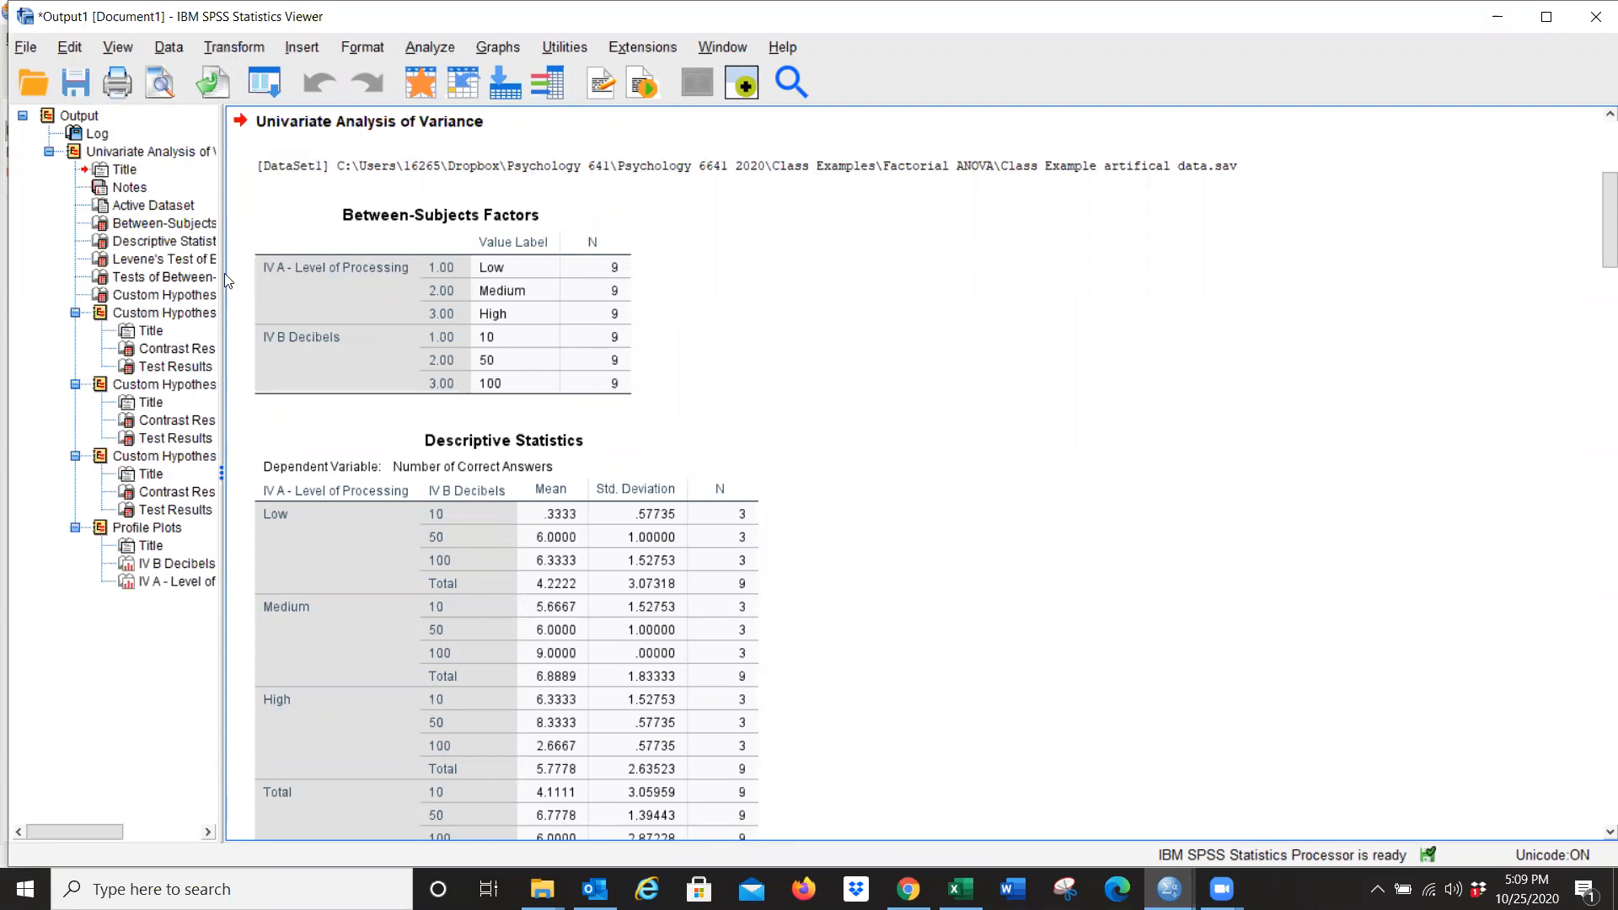
# Examine the Tests of Between-Subjects Effects and the contrast and test results of Custom Hypothesis Tests #1 for Decibels 10.
pyautogui.click(180, 278)
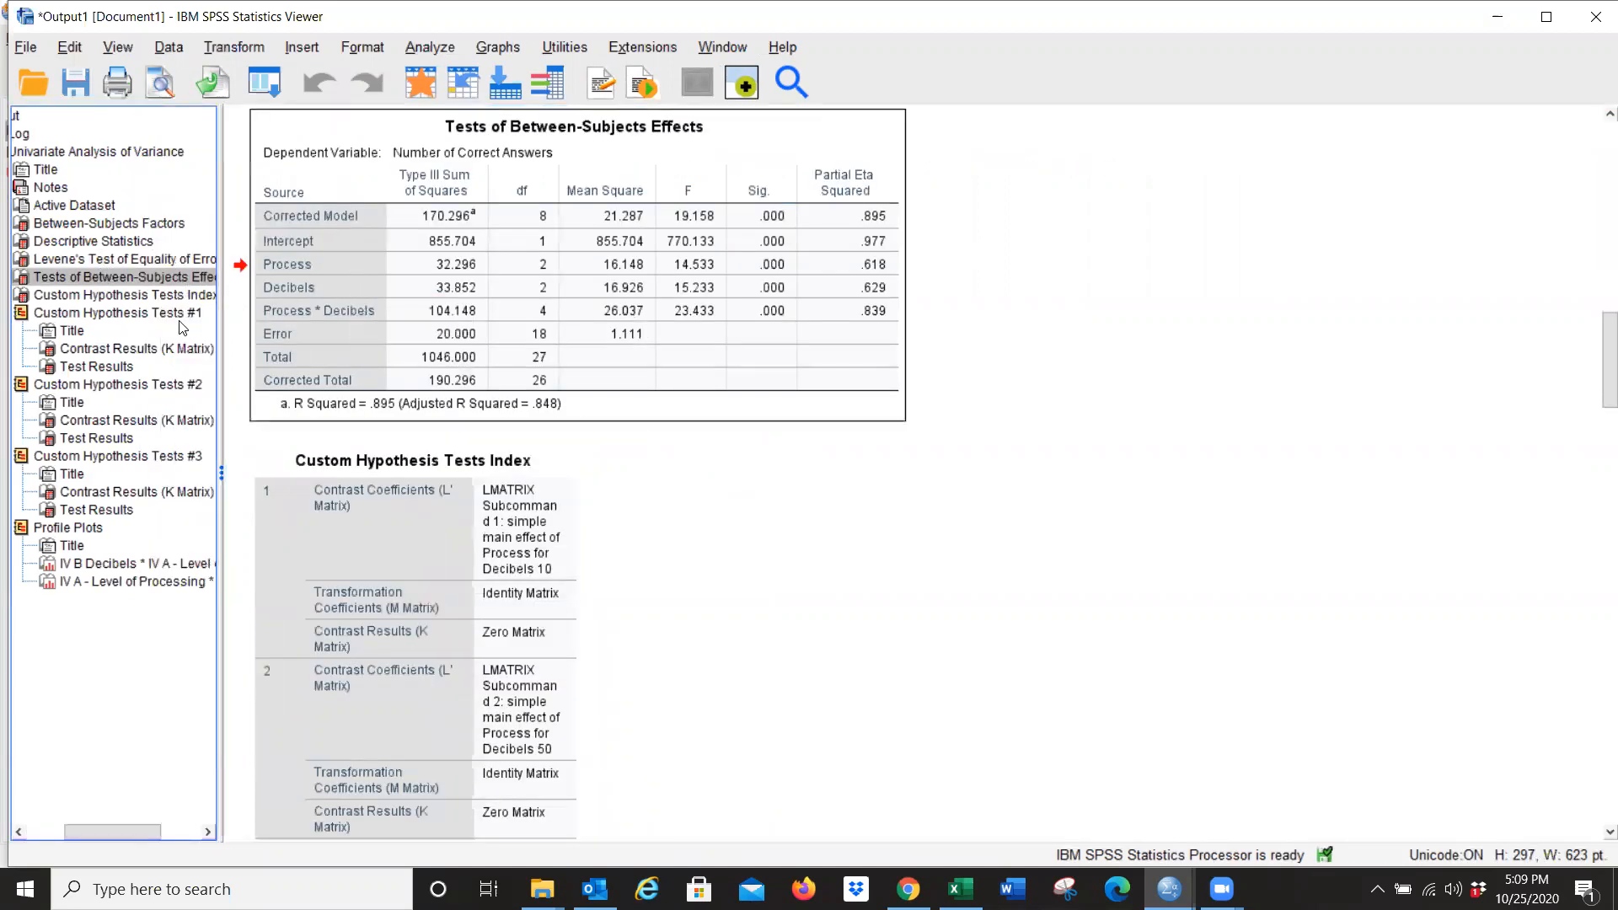
pyautogui.click(163, 314)
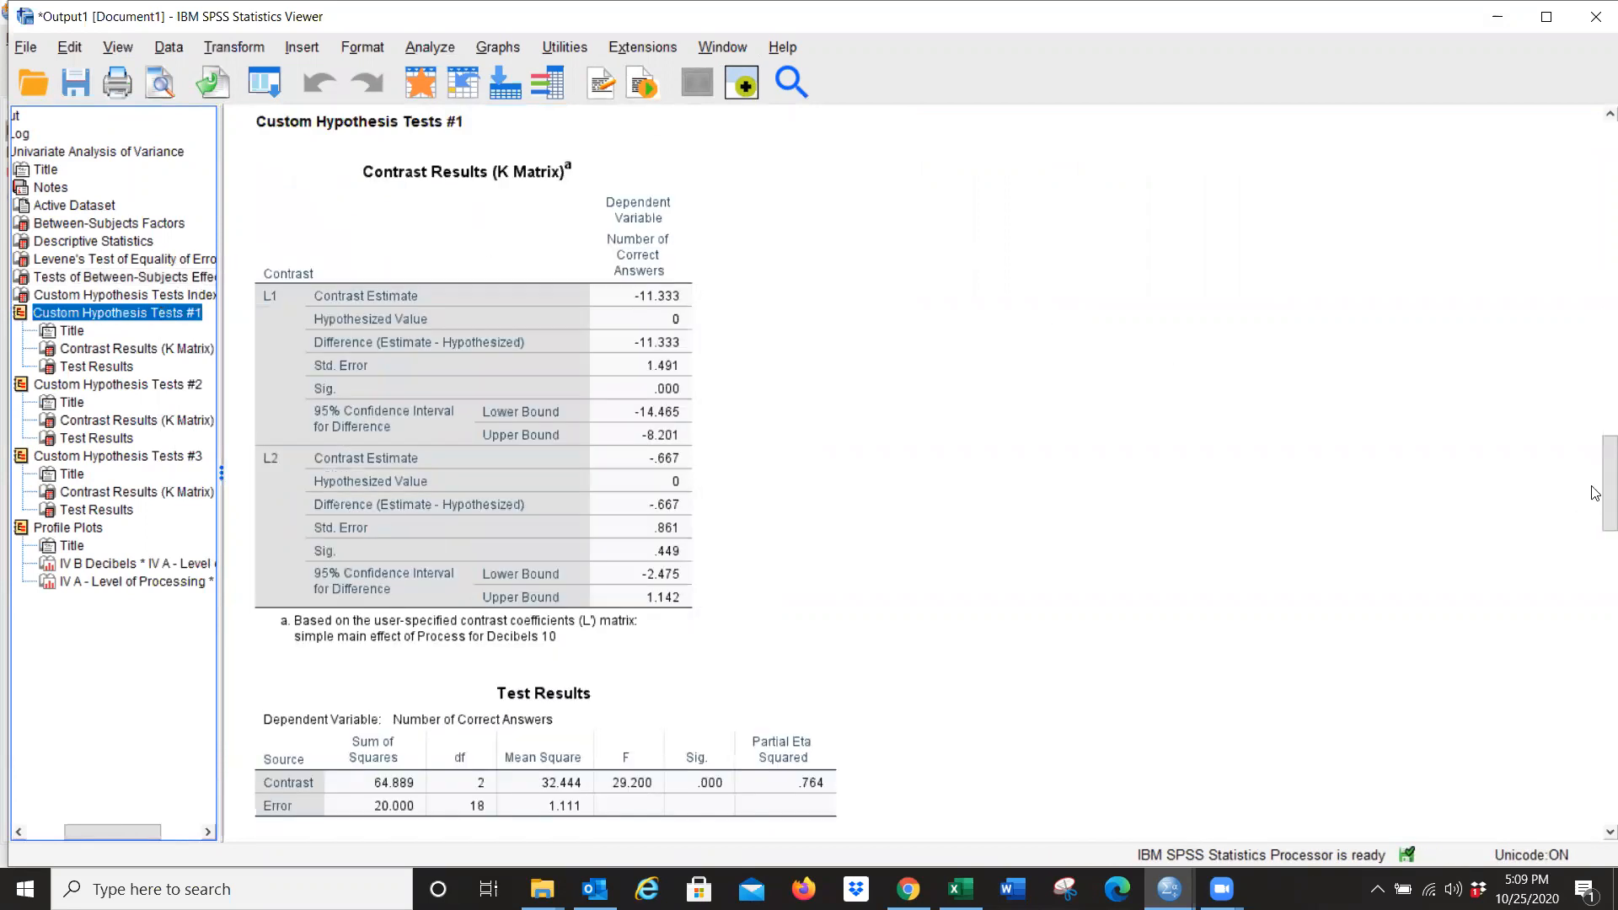
pyautogui.scroll(-1, 1595, 505)
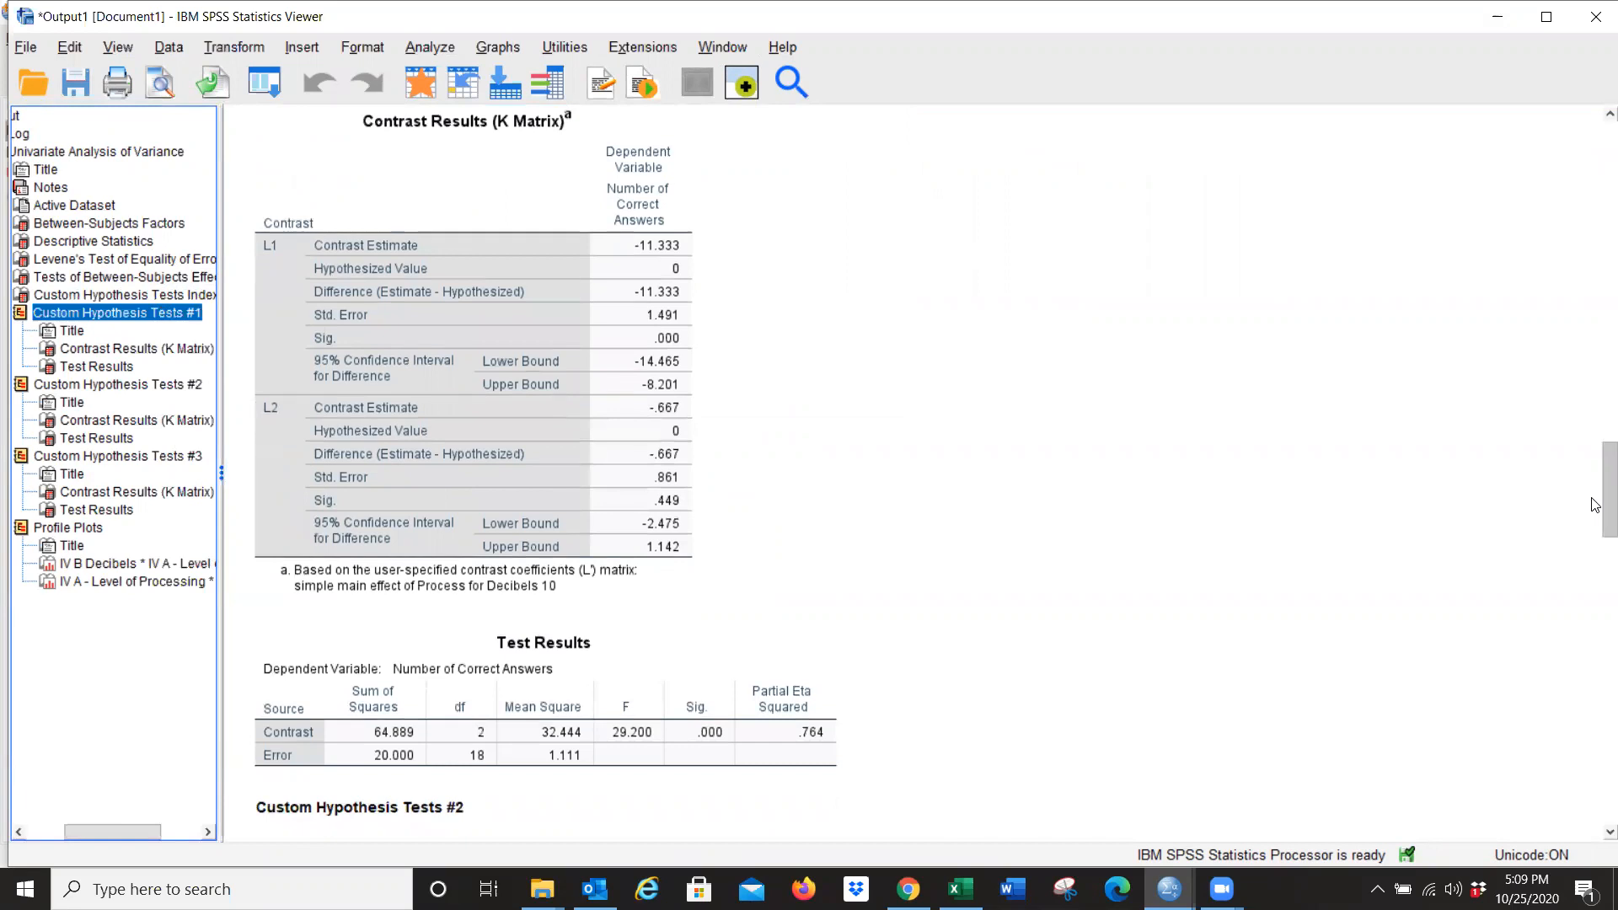
pyautogui.scroll(1, 1594, 504)
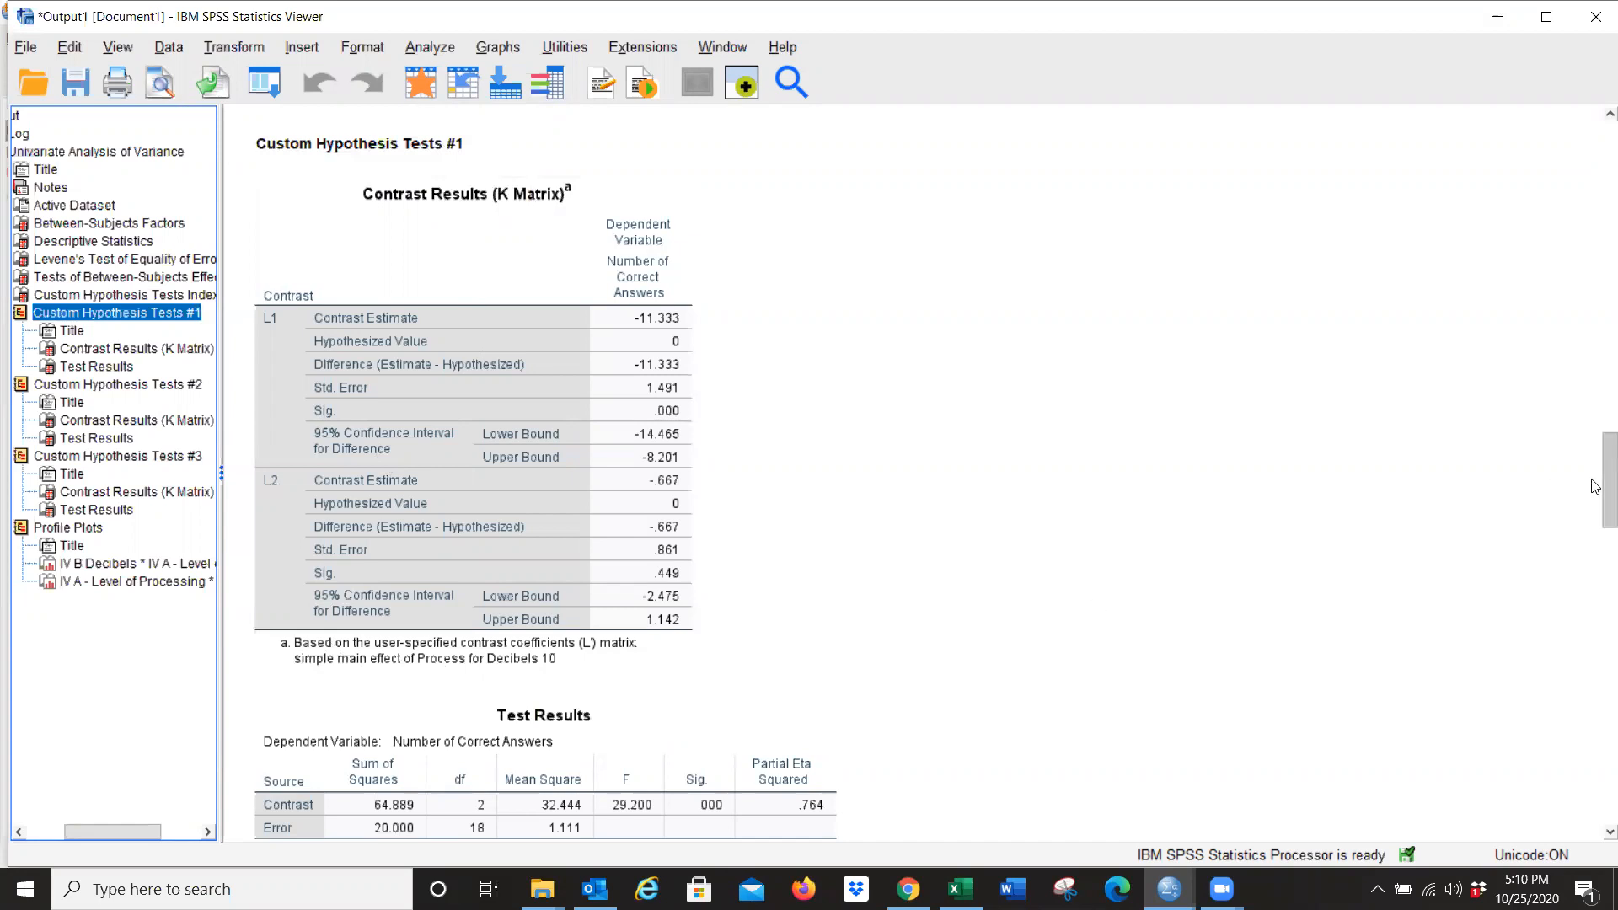
pyautogui.scroll(-3, 771, 506)
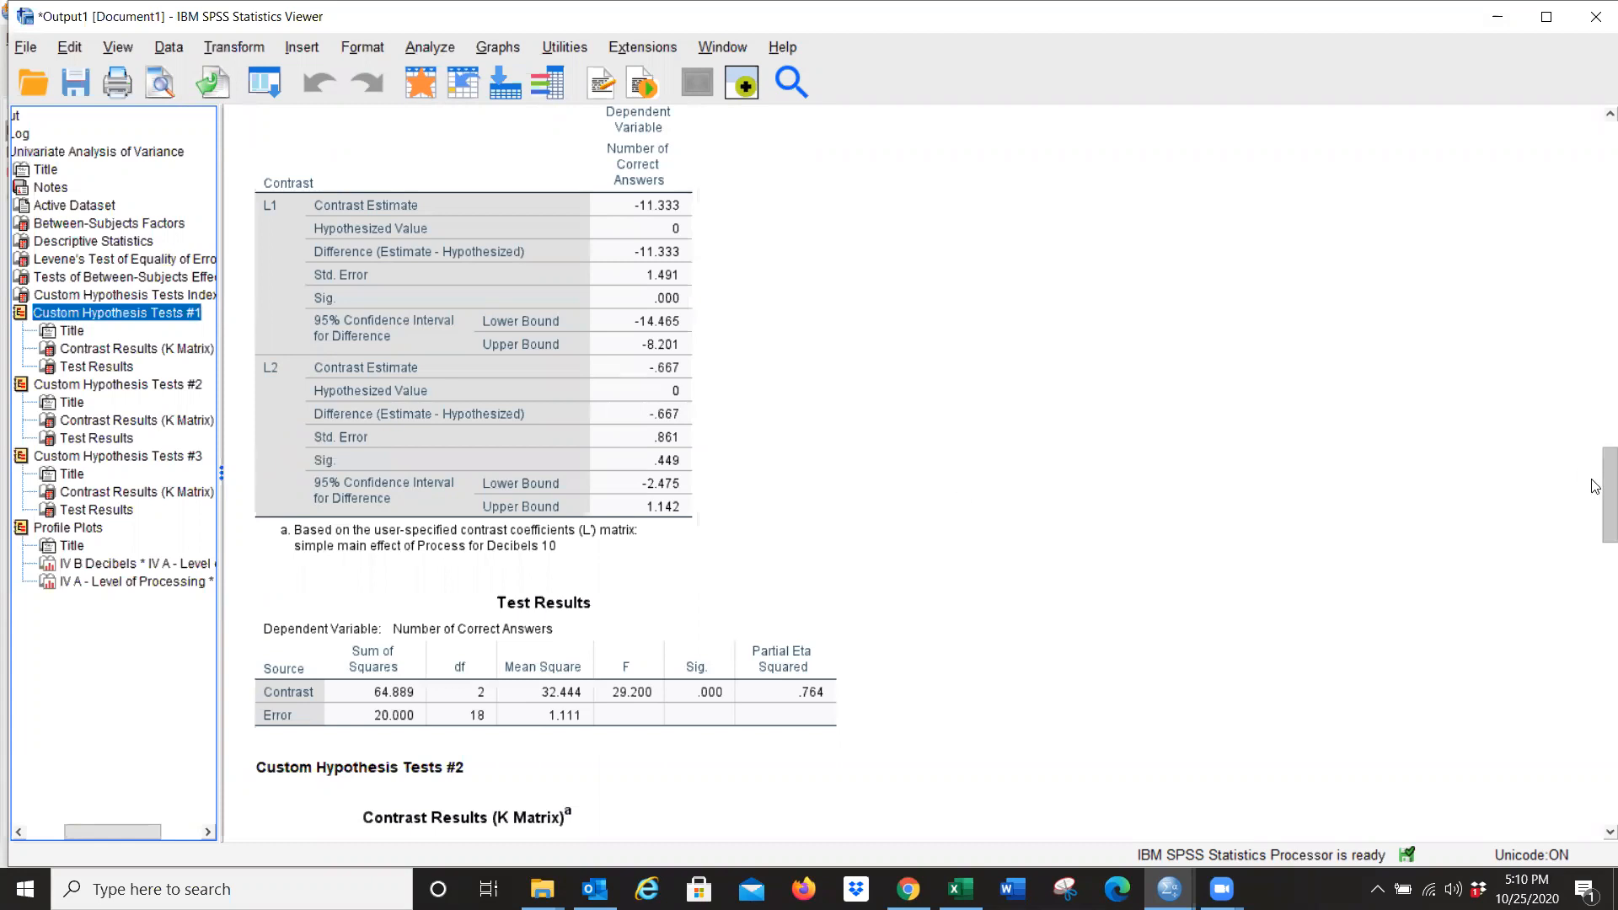
pyautogui.moveTo(1595, 486); pyautogui.dragTo(1595, 478)
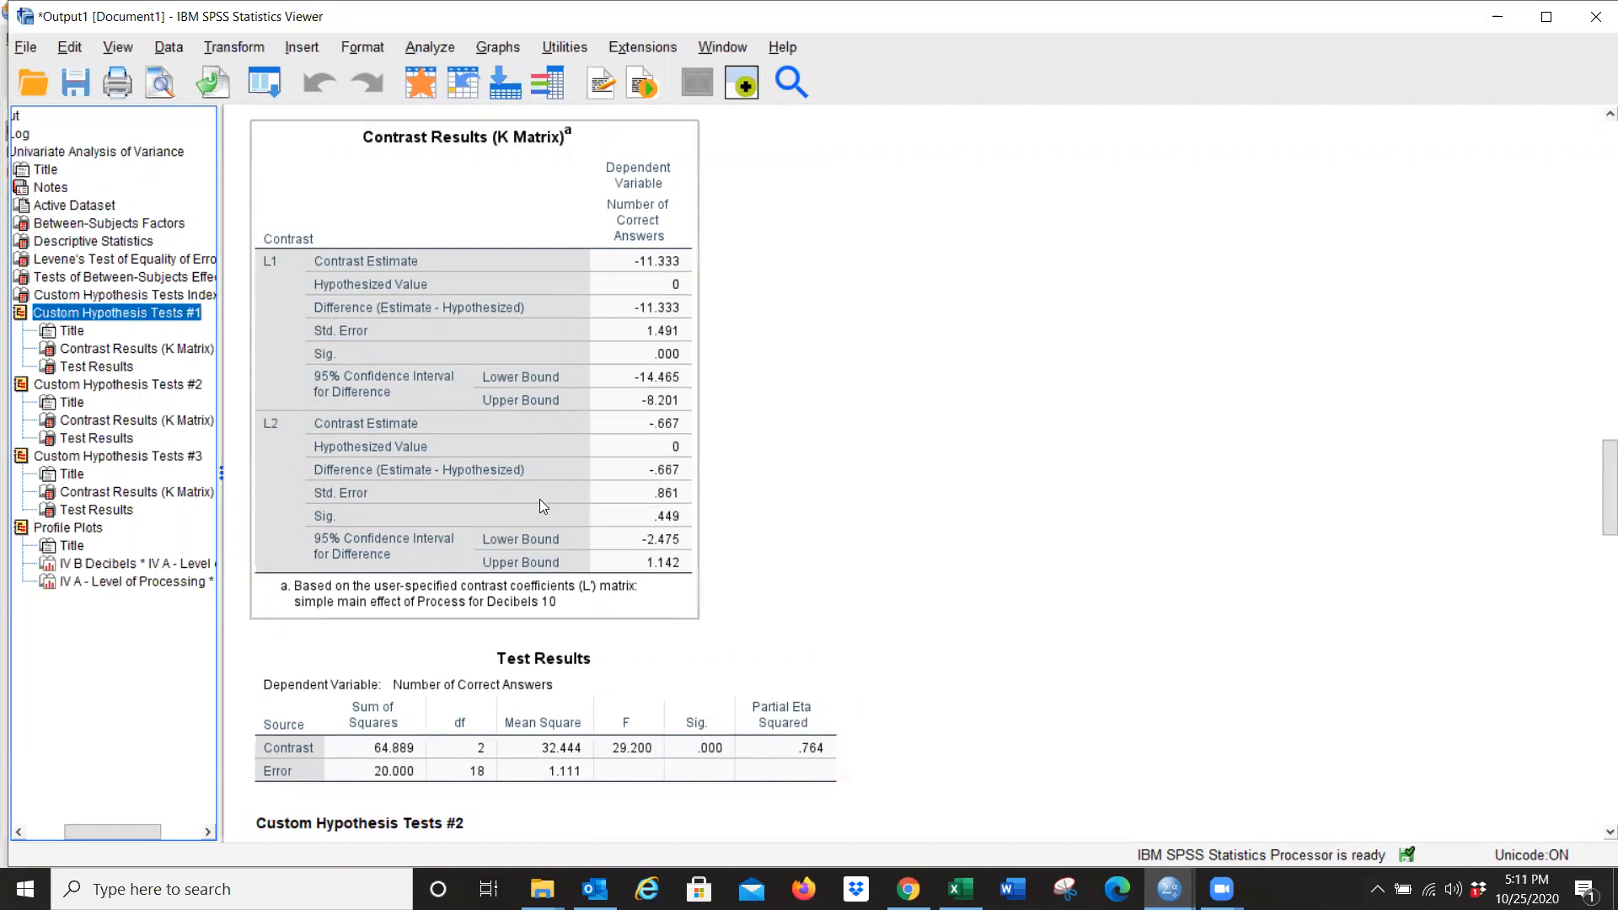
# Examine the contrast results and test results of Custom Hypothesis Tests #2, the simple main effect of Process for Decibels 50.
pyautogui.click(140, 386)
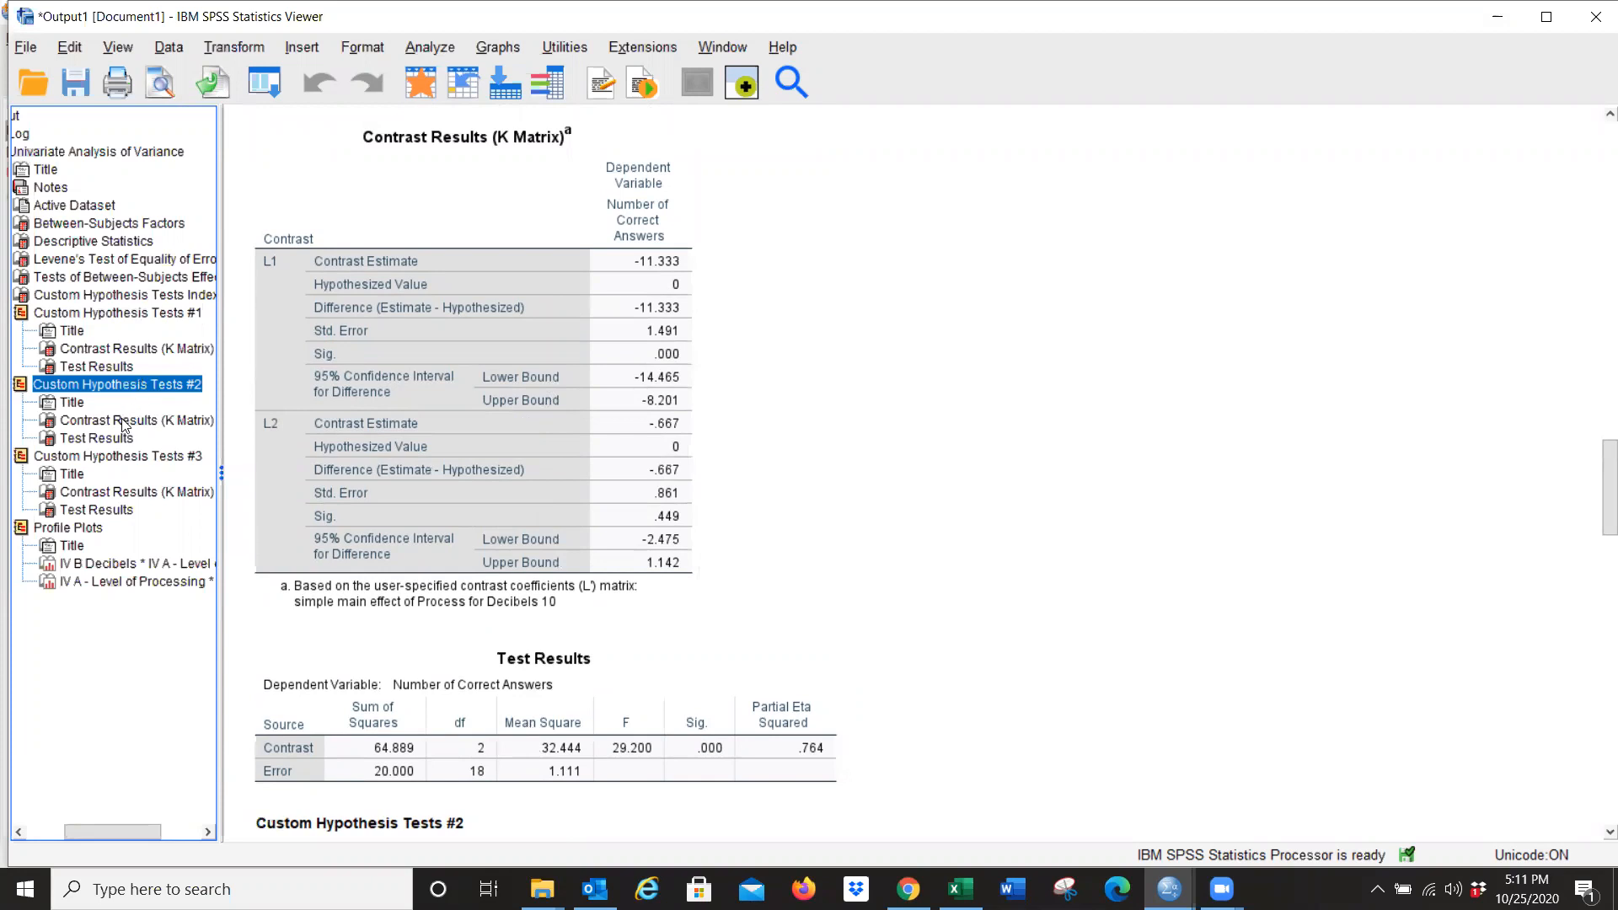
pyautogui.click(124, 421)
pyautogui.click(122, 438)
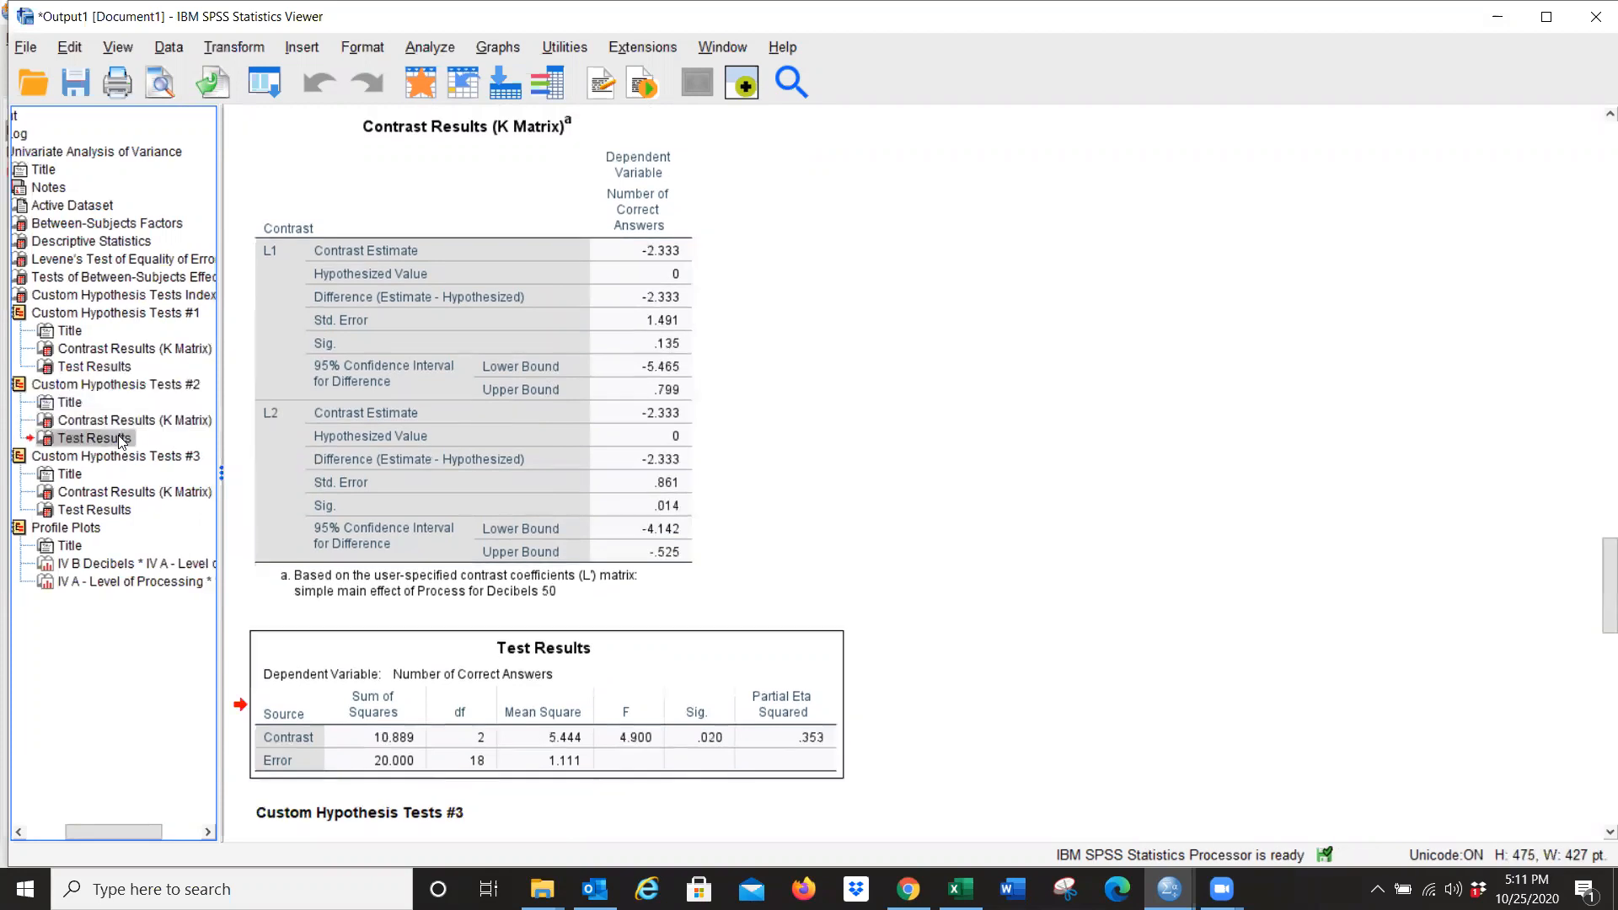
pyautogui.click(110, 388)
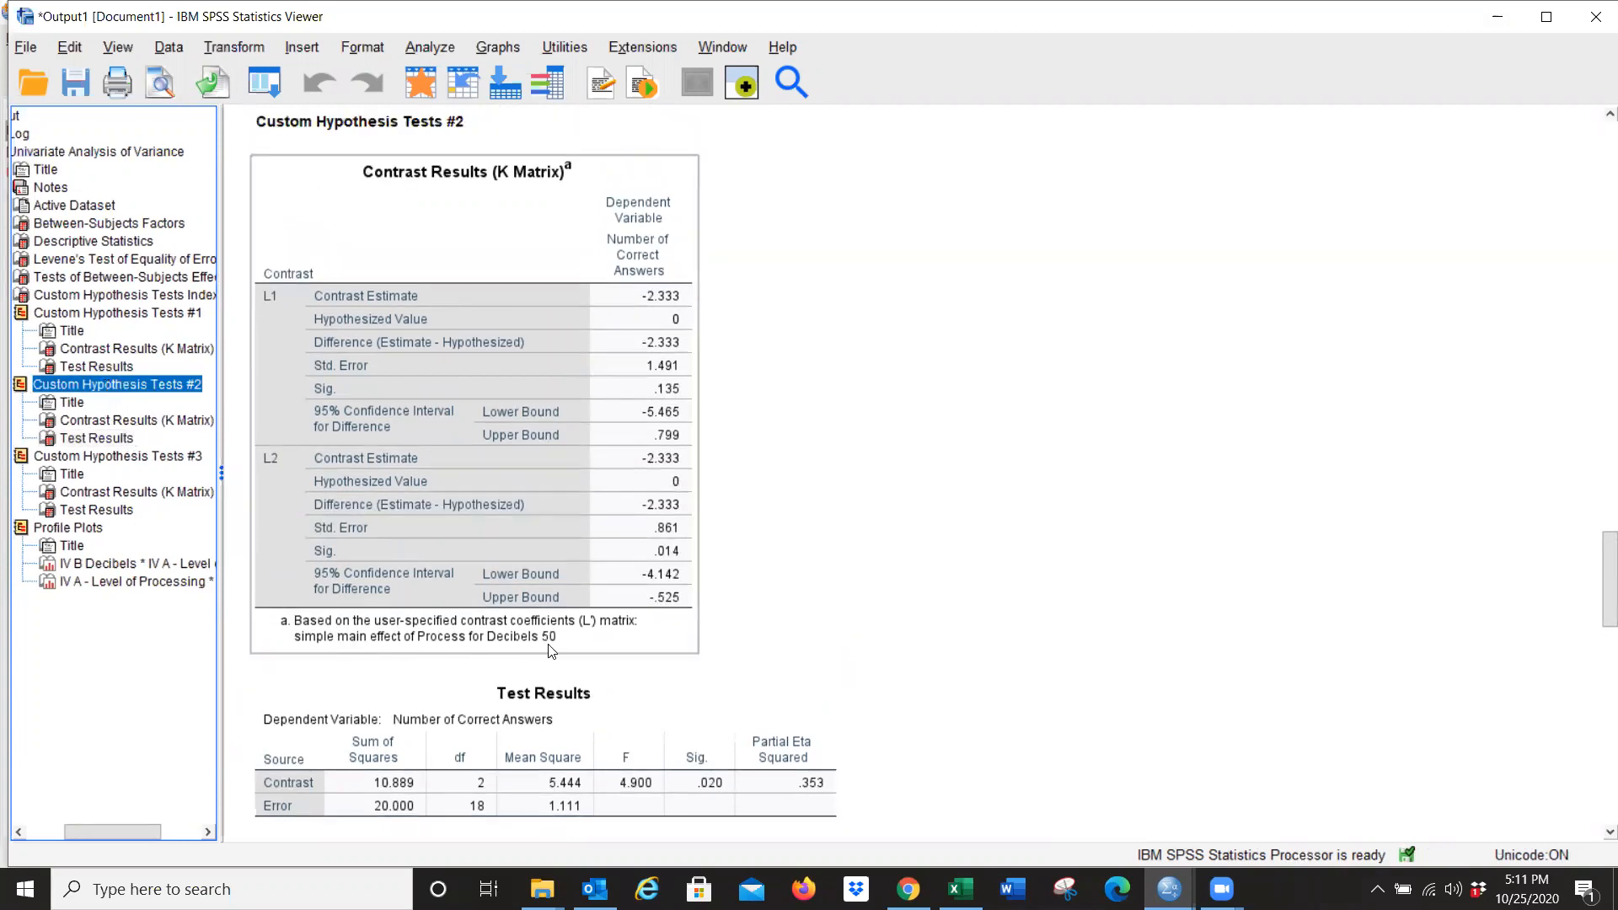
pyautogui.click(632, 783)
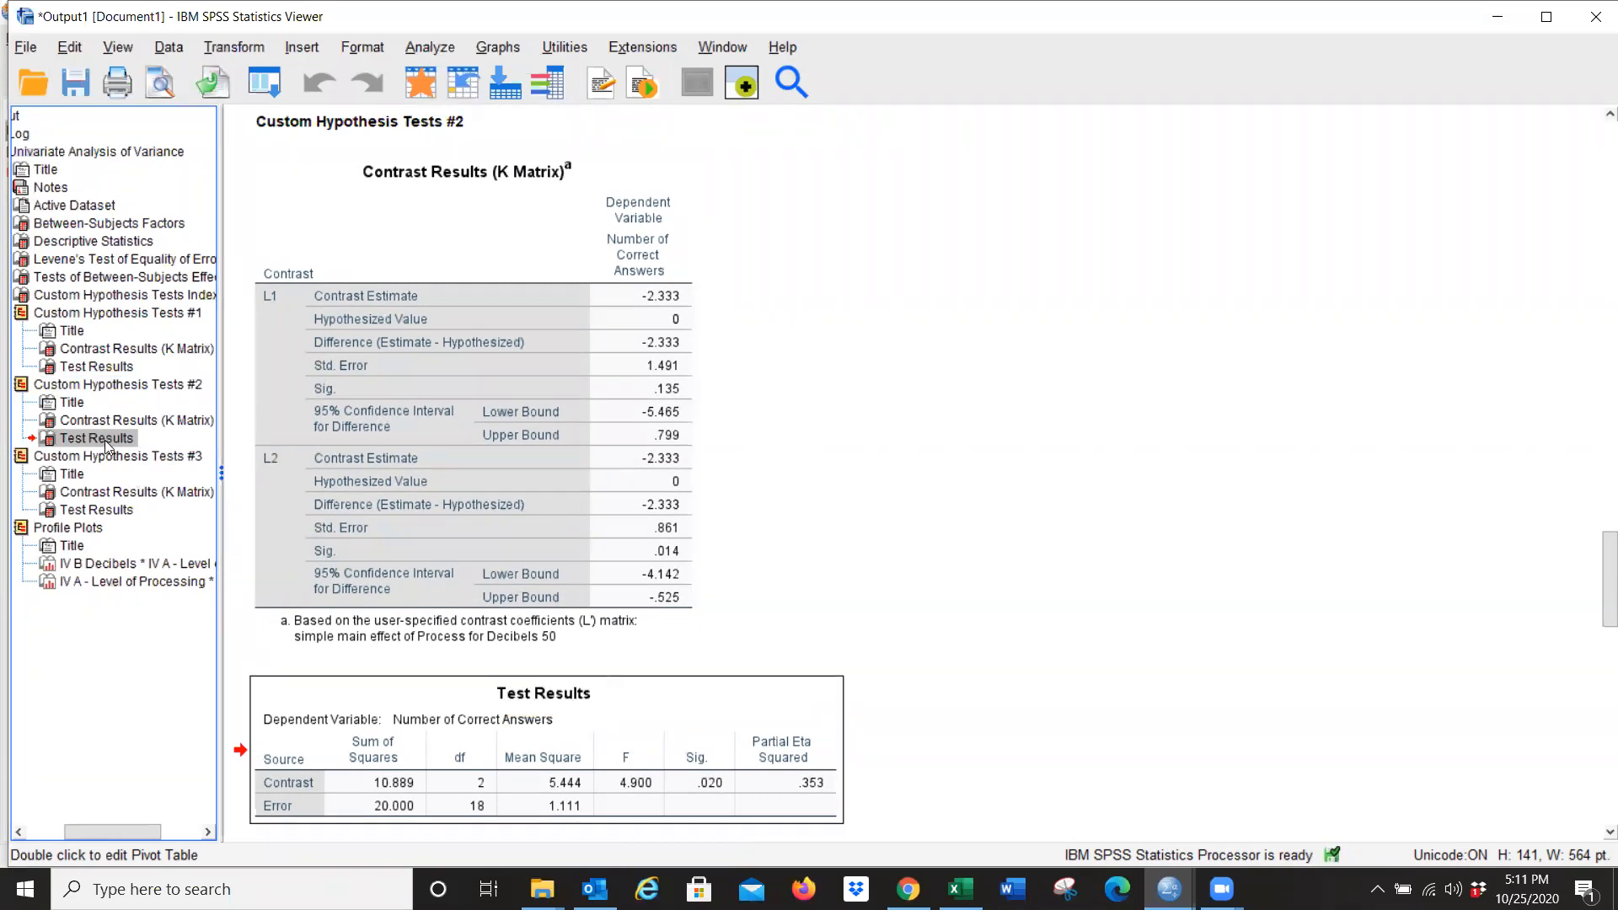
# Review the results of Custom Hypothesis Tests #3 for Decibels 100 and view the Decibels by Level of Processing profile plot.
pyautogui.click(106, 457)
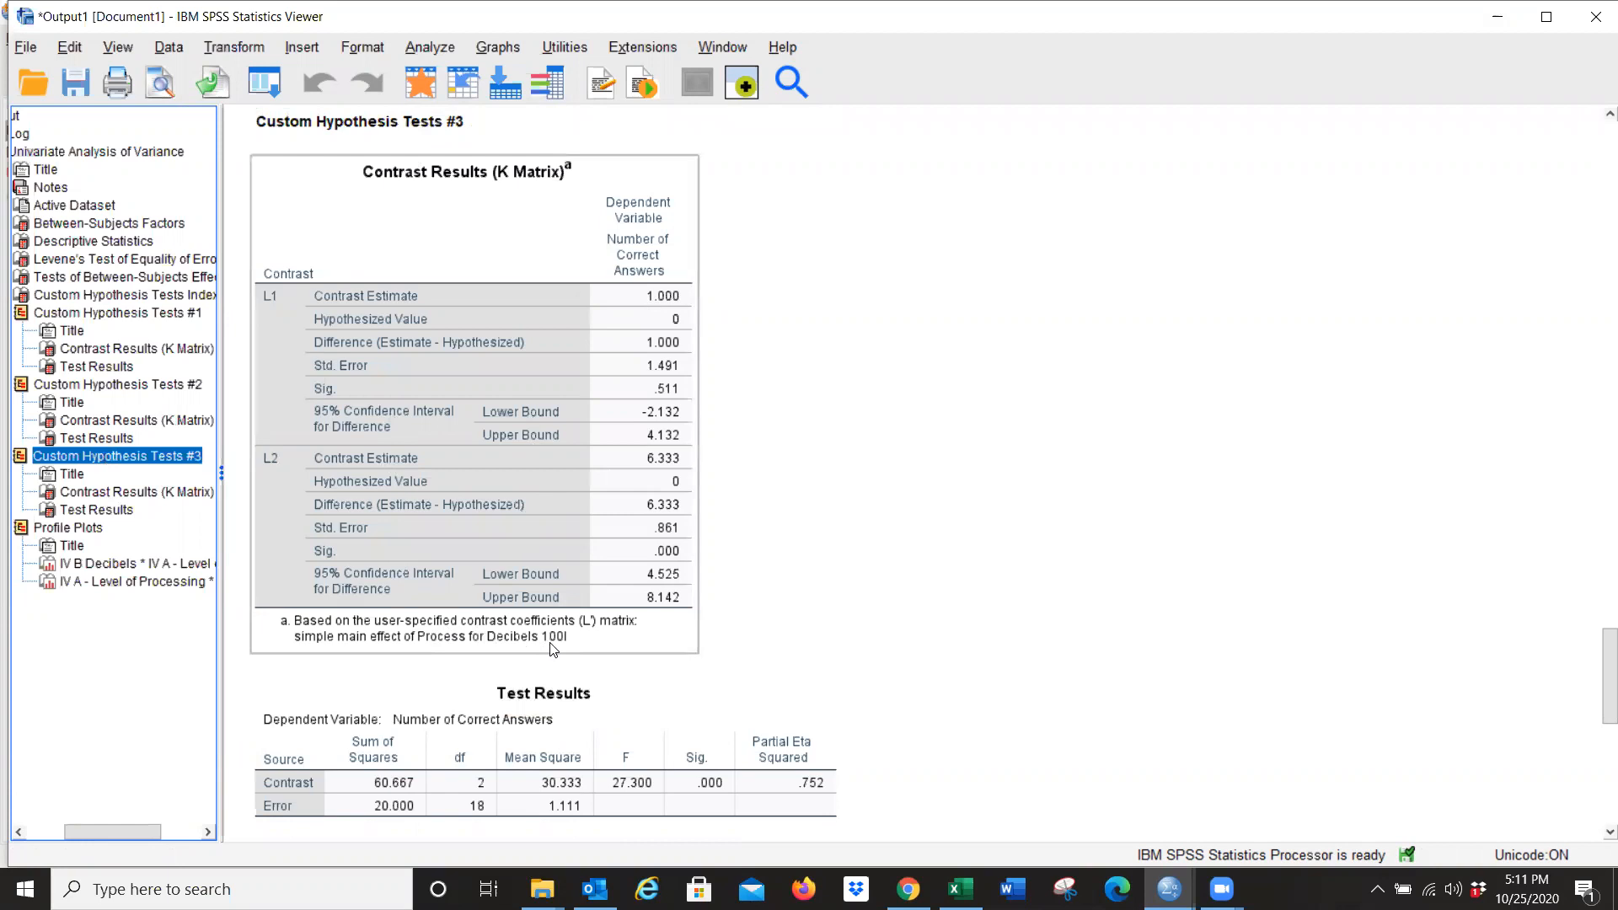
pyautogui.click(496, 787)
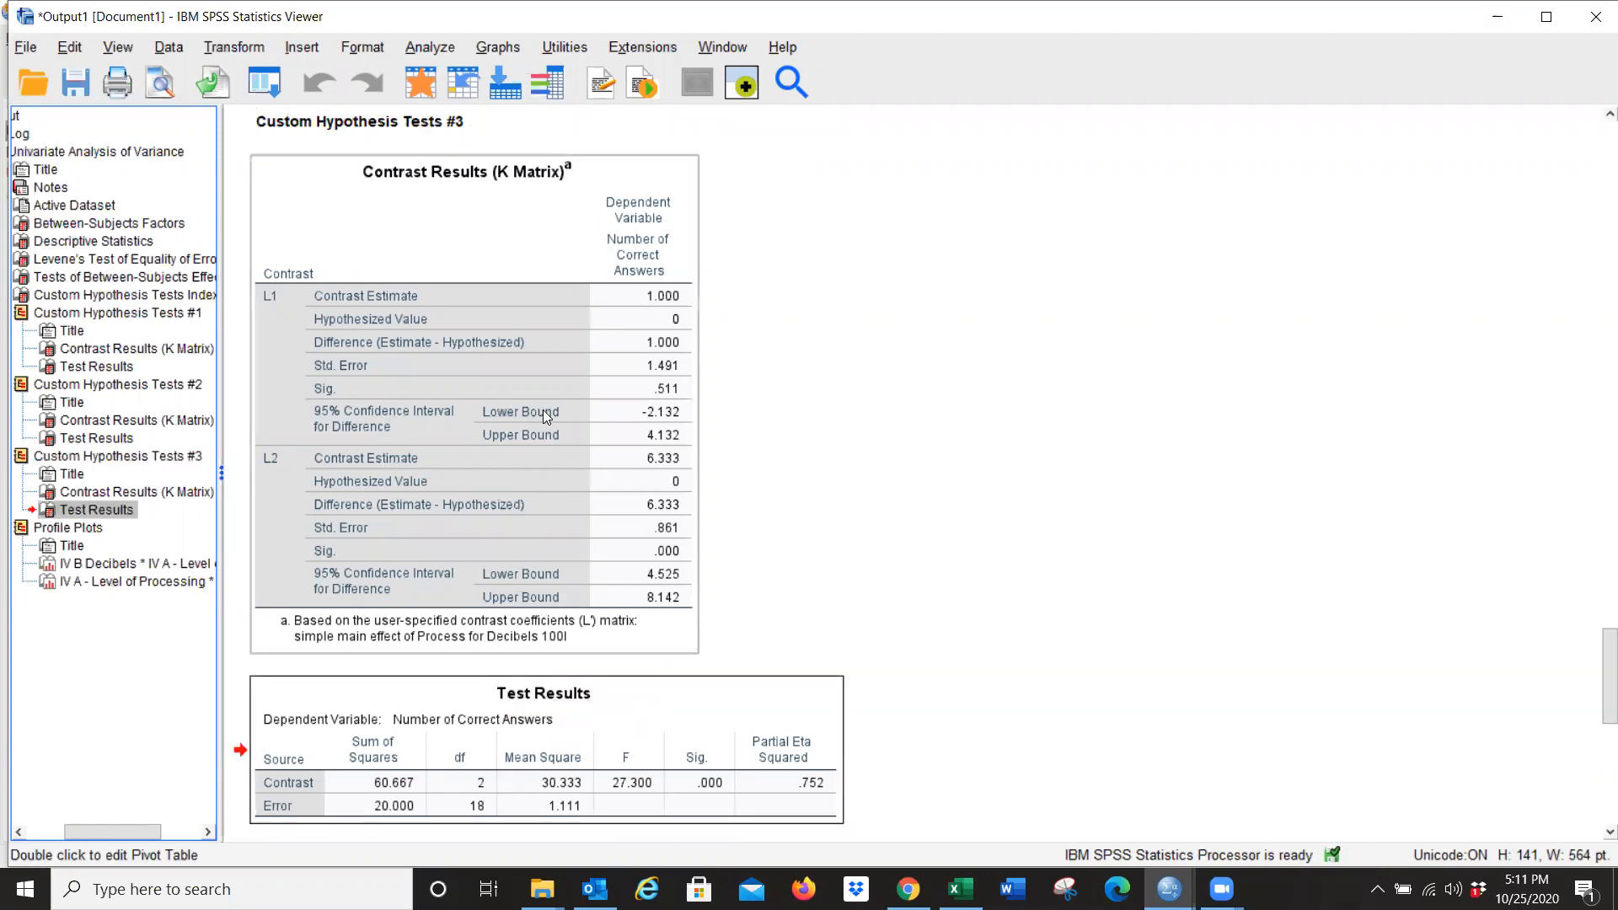
pyautogui.click(154, 564)
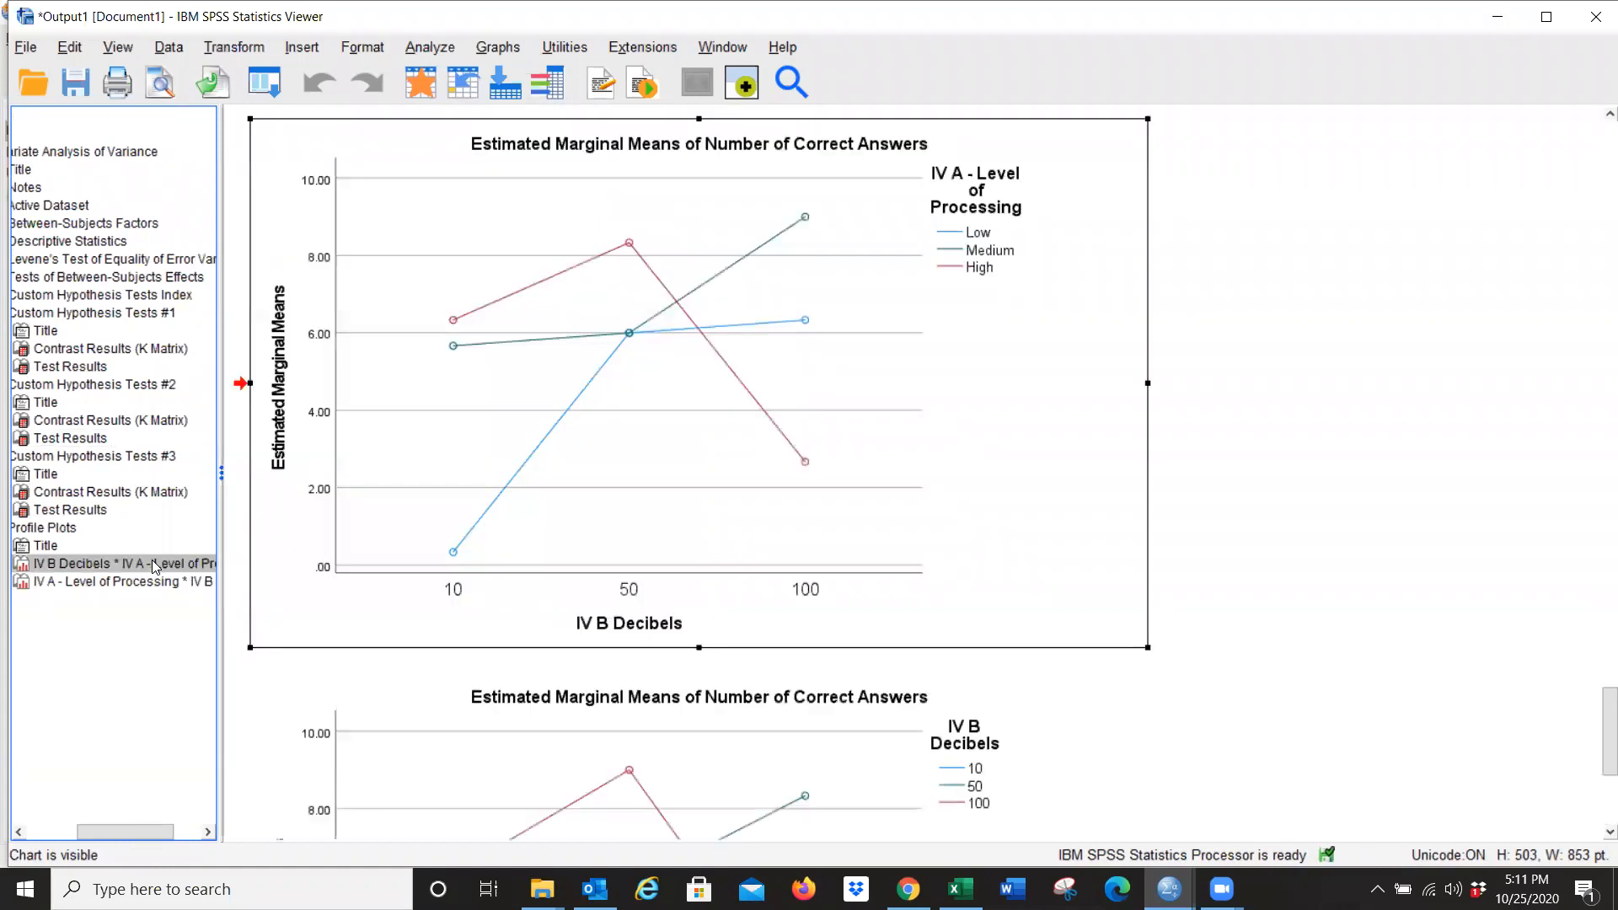